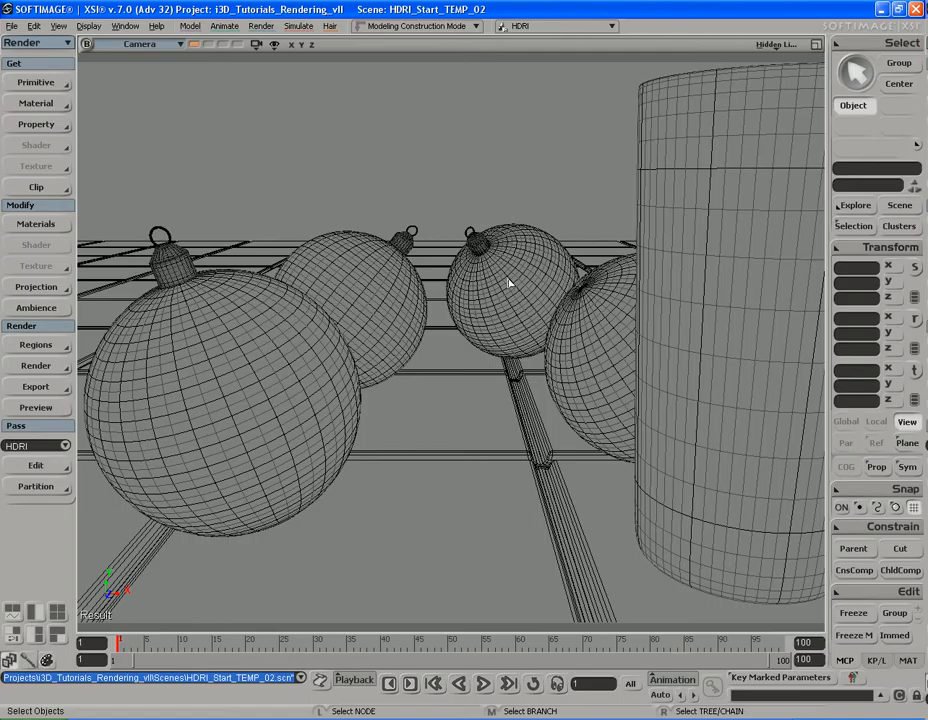
Step: Examine the ornaments and the glass on the tiled floor from several camera angles
{"action": "key", "text": "s"}
{"action": "right_click_drag", "start_coordinate": [468, 275], "coordinate": [520, 288]}
{"action": "scroll", "coordinate": [515, 303], "scroll_direction": "down", "scroll_amount": 5}
{"action": "key", "text": "s"}
{"action": "scroll", "coordinate": [520, 290], "scroll_direction": "up", "scroll_amount": 5}
{"action": "key", "text": "s"}
{"action": "left_click_drag", "start_coordinate": [520, 292], "coordinate": [526, 296]}
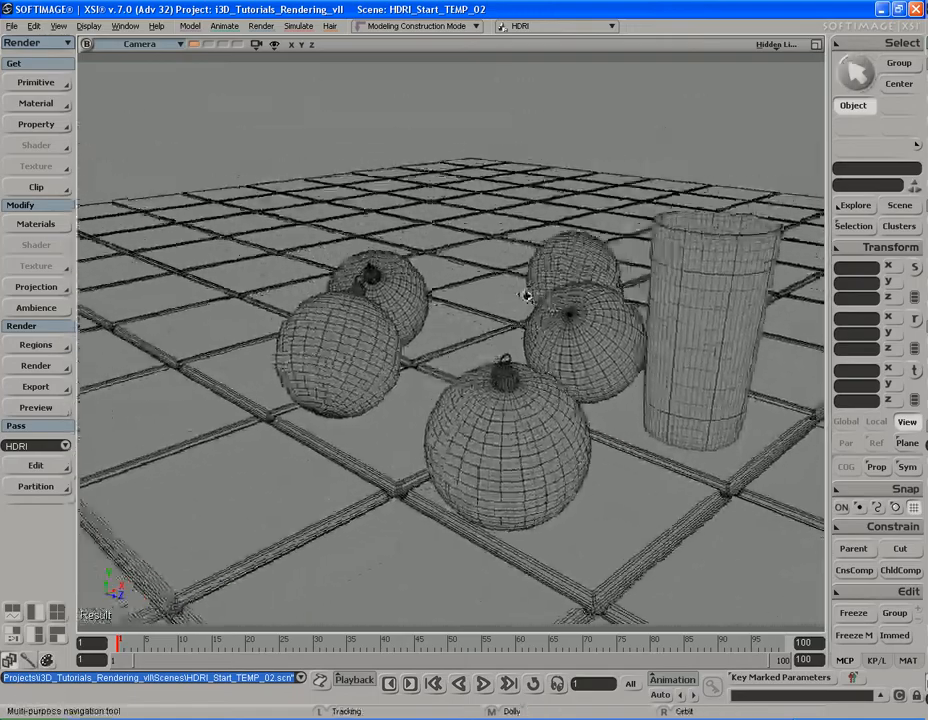
{"action": "mouse_move", "coordinate": [526, 296]}
{"action": "right_mouse_down"}
{"action": "mouse_move", "coordinate": [518, 290]}
{"action": "mouse_move", "coordinate": [526, 294]}
{"action": "right_mouse_up"}
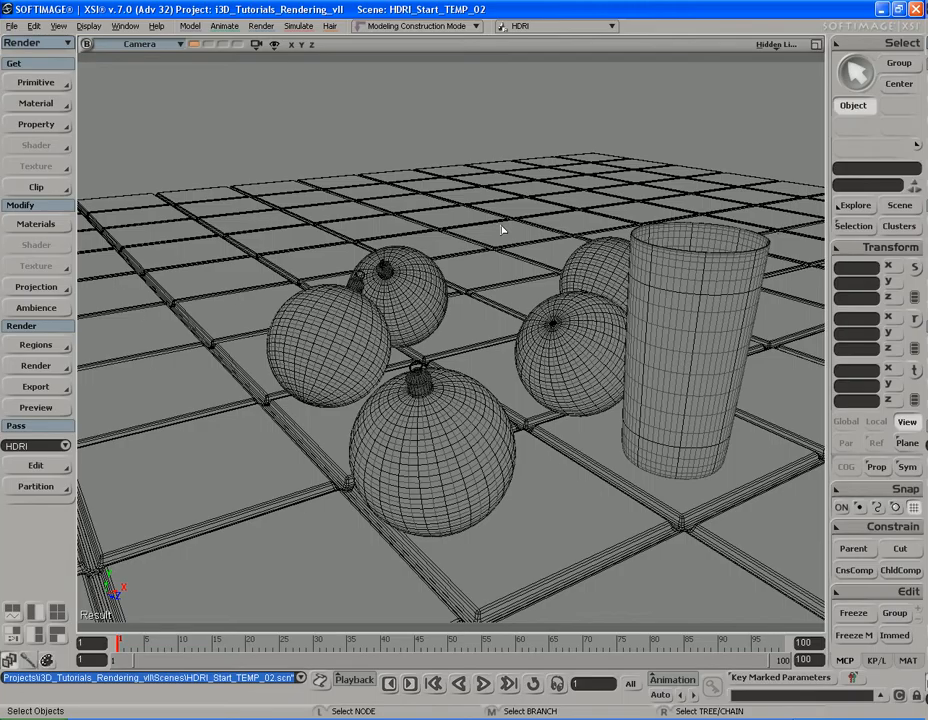
Step: Assign an Architectural material to the front ornament sphere and open its render tree
{"action": "left_click", "coordinate": [468, 431]}
{"action": "key", "text": "s"}
{"action": "right_click_drag", "start_coordinate": [468, 431], "coordinate": [499, 373]}
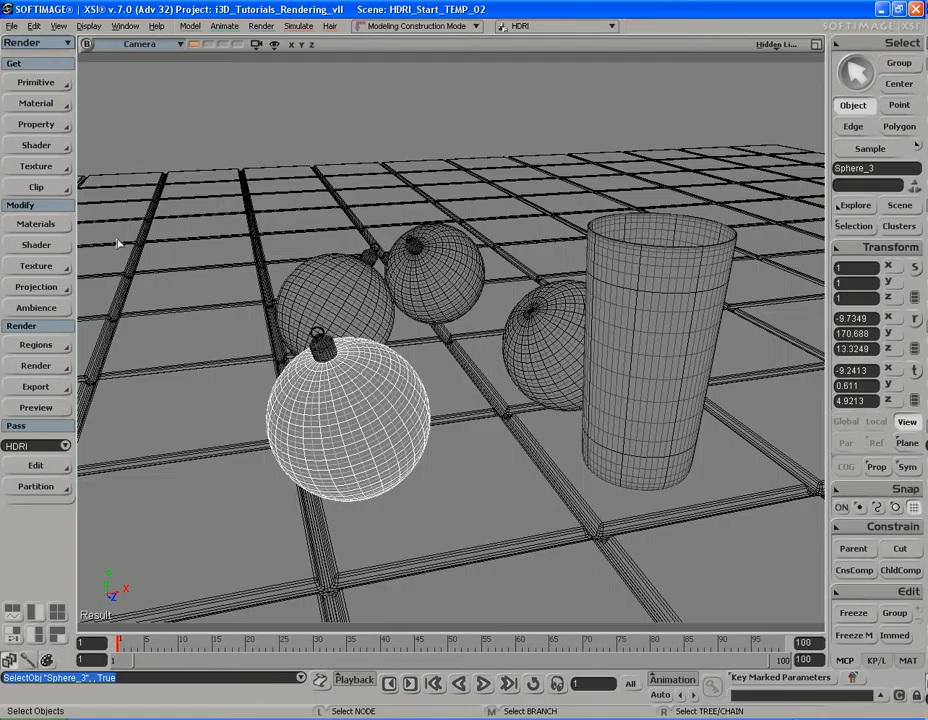
{"action": "left_click", "coordinate": [42, 106]}
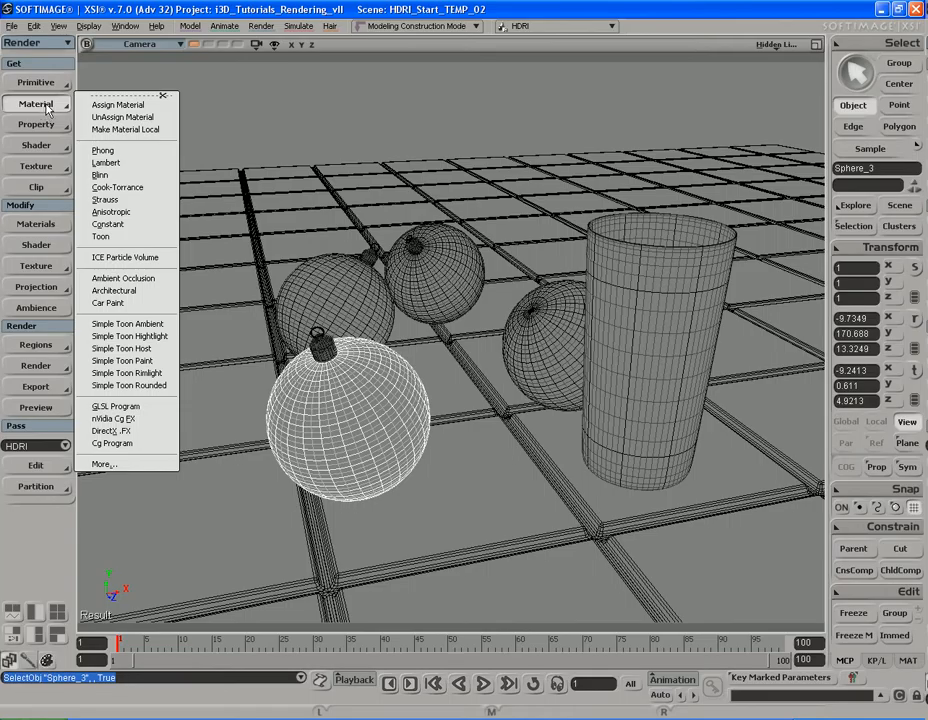
{"action": "left_click", "coordinate": [138, 292]}
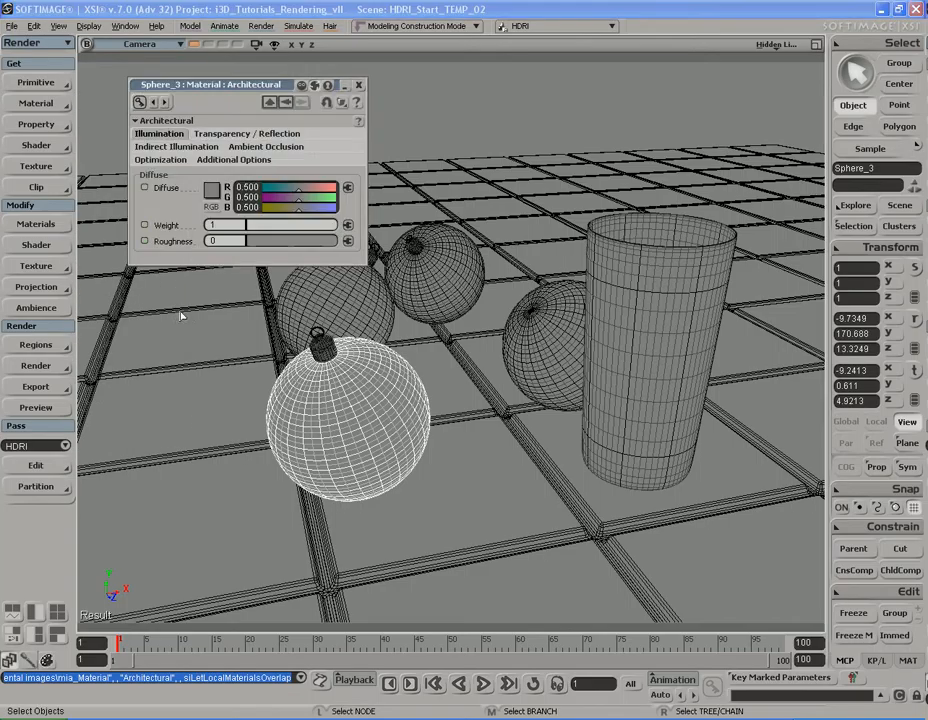
{"action": "left_click", "coordinate": [360, 86]}
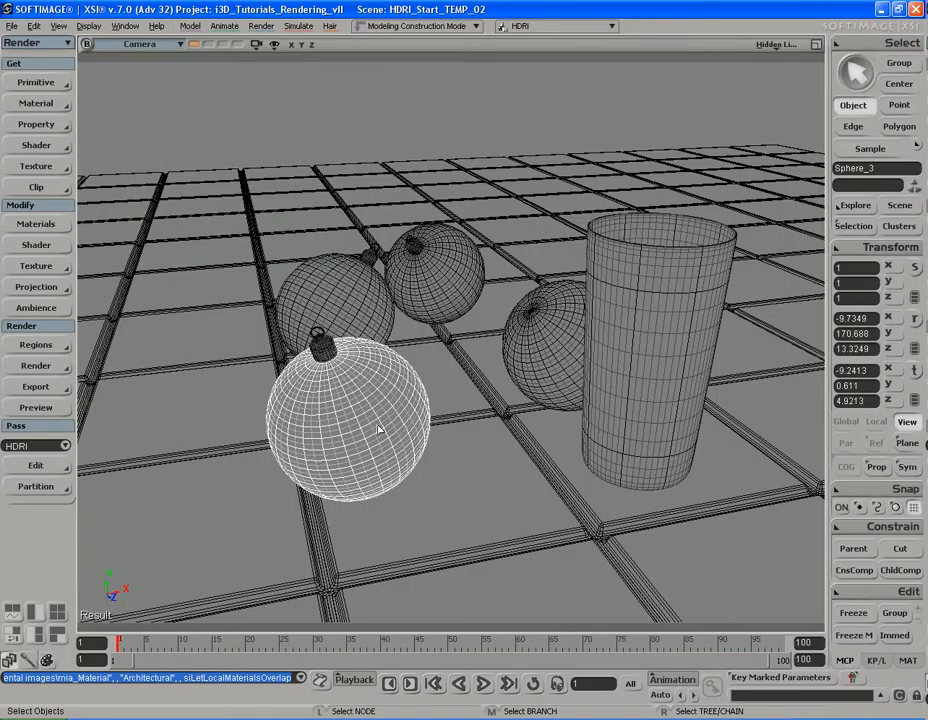
{"action": "key", "text": "7"}
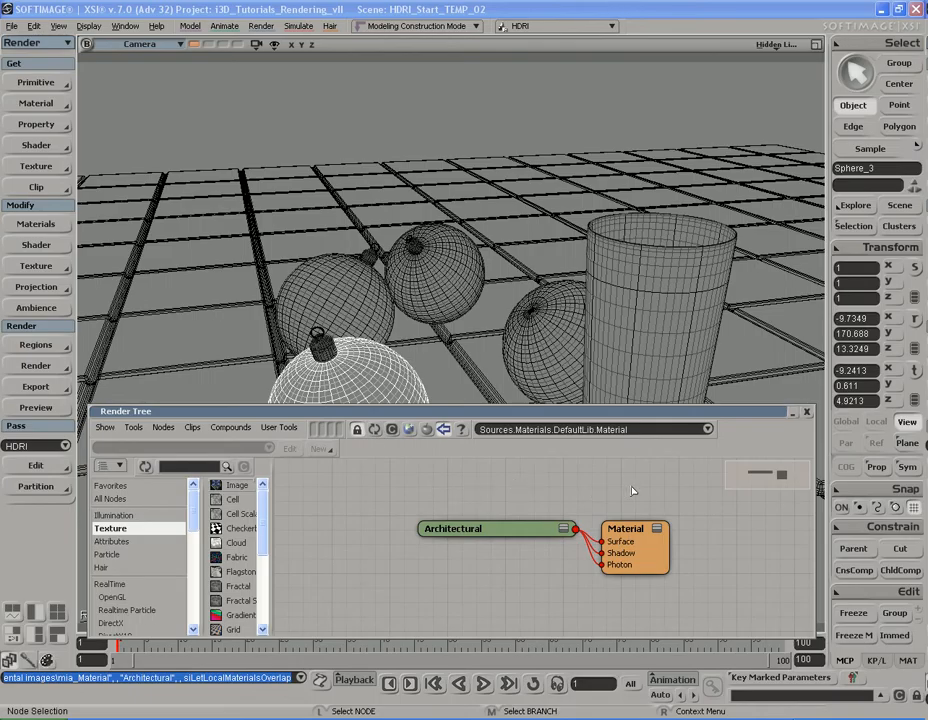
Step: Rename the sphere's material node as Red and open its Architectural shader properties
{"action": "left_click", "coordinate": [644, 551]}
{"action": "left_click_drag", "start_coordinate": [644, 551], "coordinate": [652, 548]}
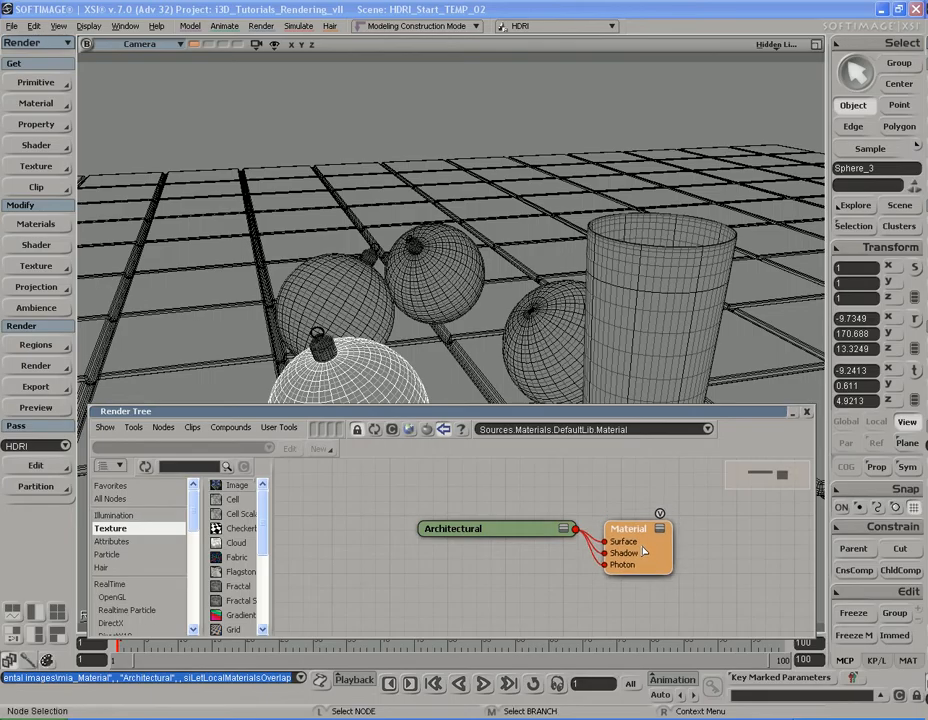
{"action": "key", "text": "F2"}
{"action": "type", "text": "Re"}
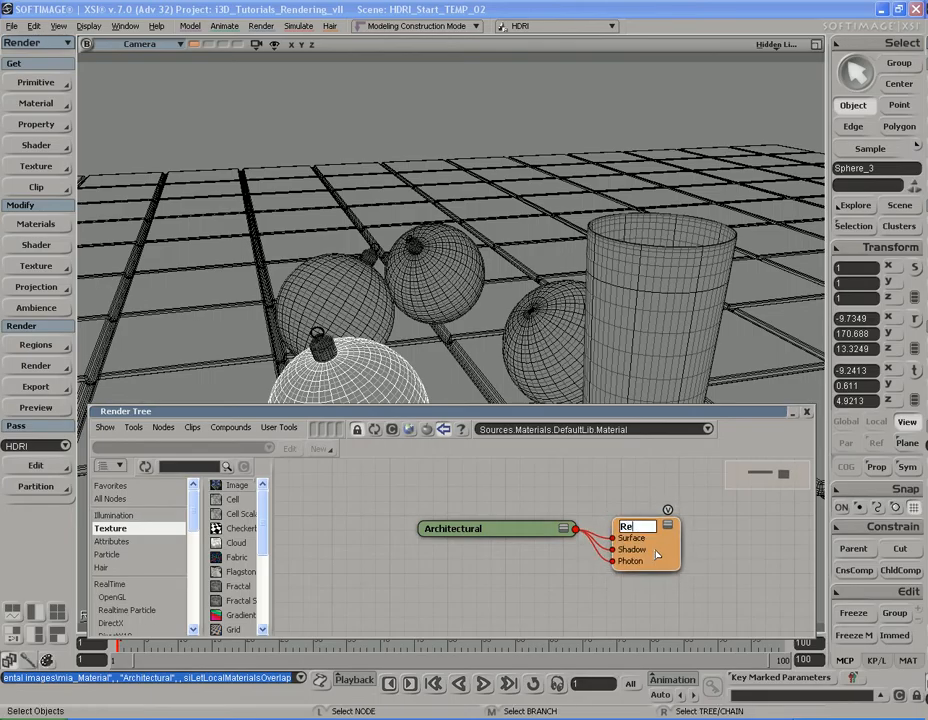
{"action": "type", "text": "d"}
{"action": "key", "text": "Return"}
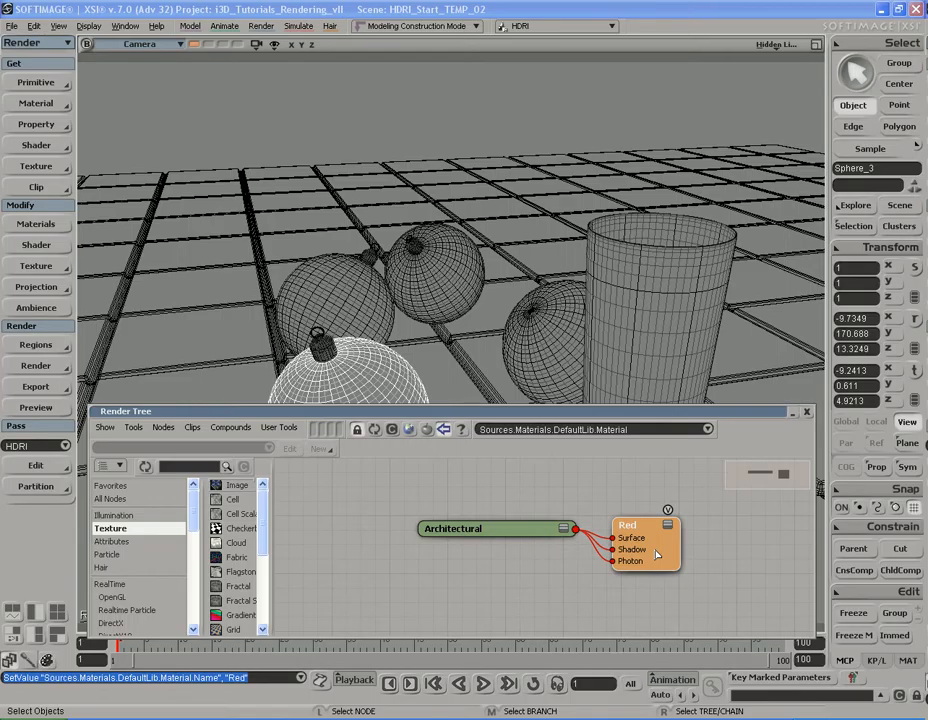
{"action": "double_click", "coordinate": [508, 530]}
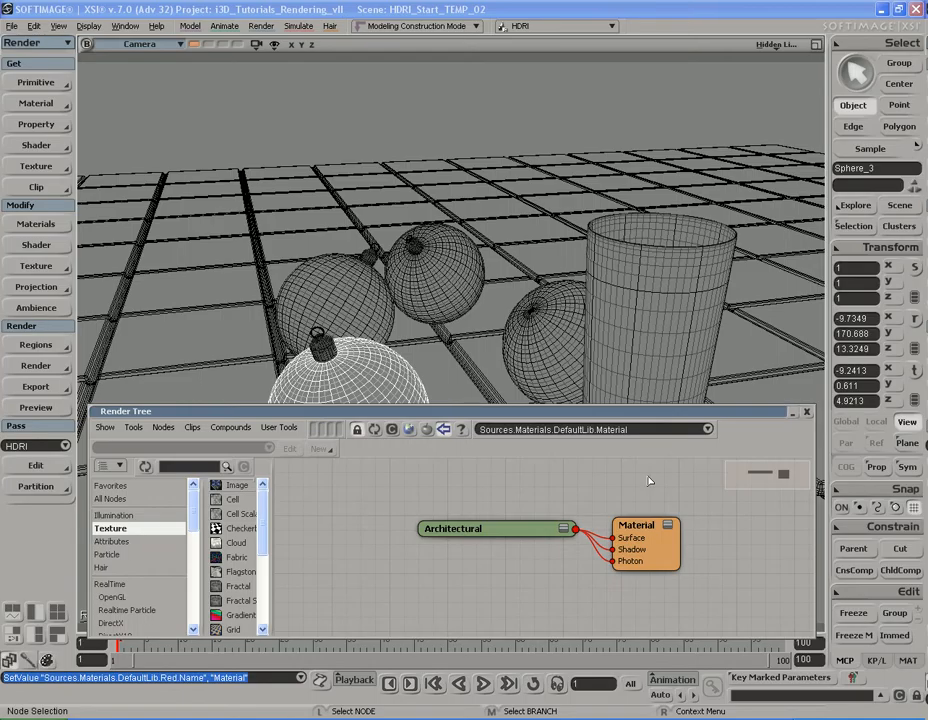
Step: Rename the sphere's material node as Green
{"action": "left_click", "coordinate": [655, 549]}
{"action": "key", "text": "F2"}
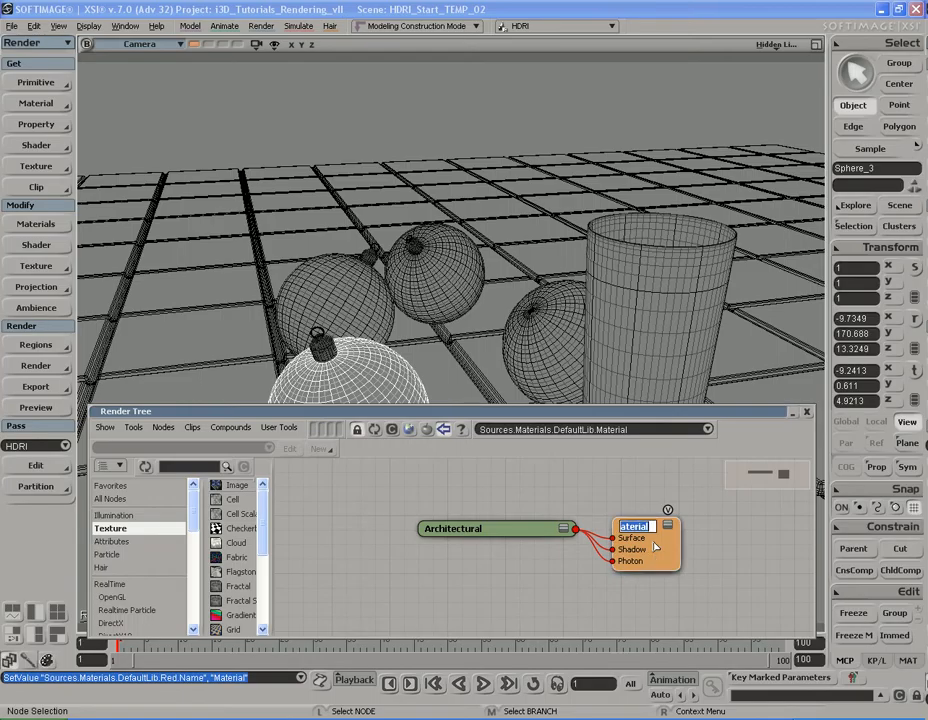
{"action": "type", "text": "G"}
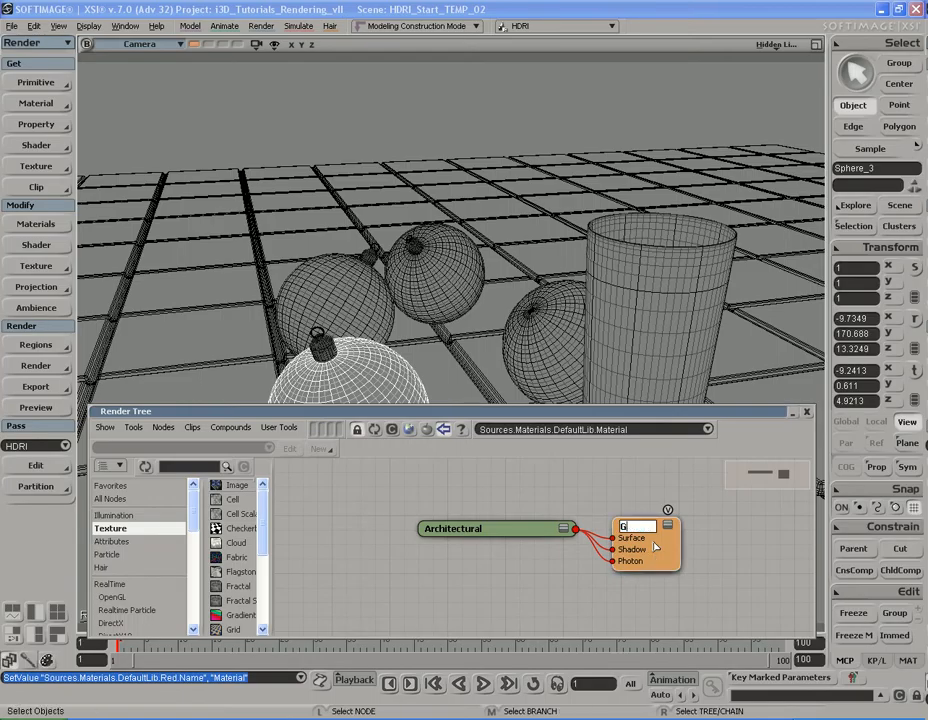
{"action": "type", "text": "reen"}
{"action": "key", "text": "Return"}
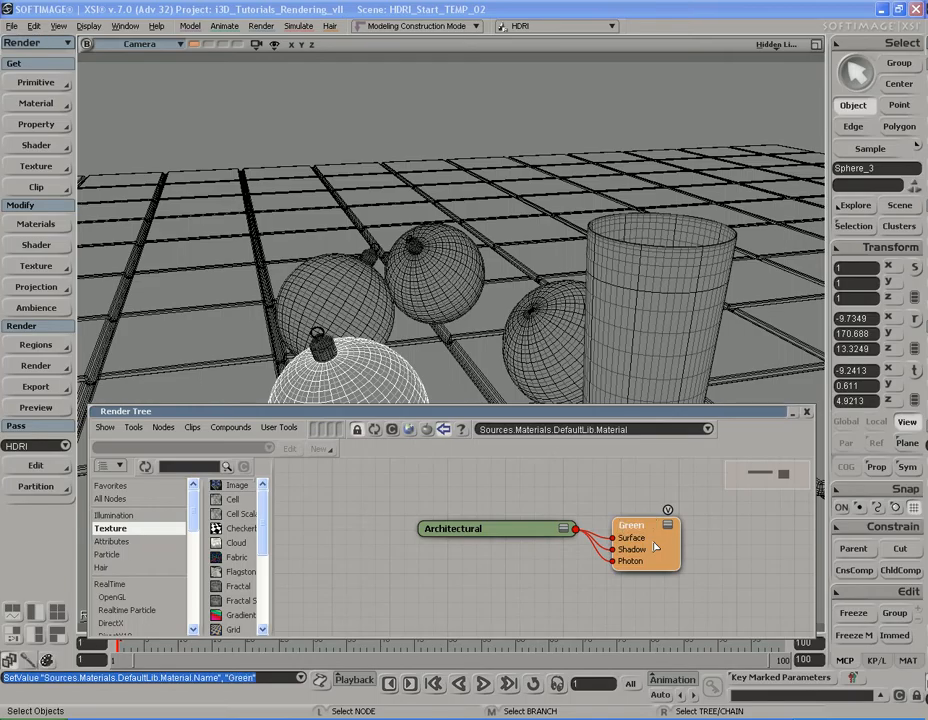
Step: Set the Architectural shader's diffuse color to green with R 0.267, G 0.545 and B 0.287
{"action": "double_click", "coordinate": [511, 534]}
{"action": "left_click_drag", "start_coordinate": [243, 95], "coordinate": [465, 167]}
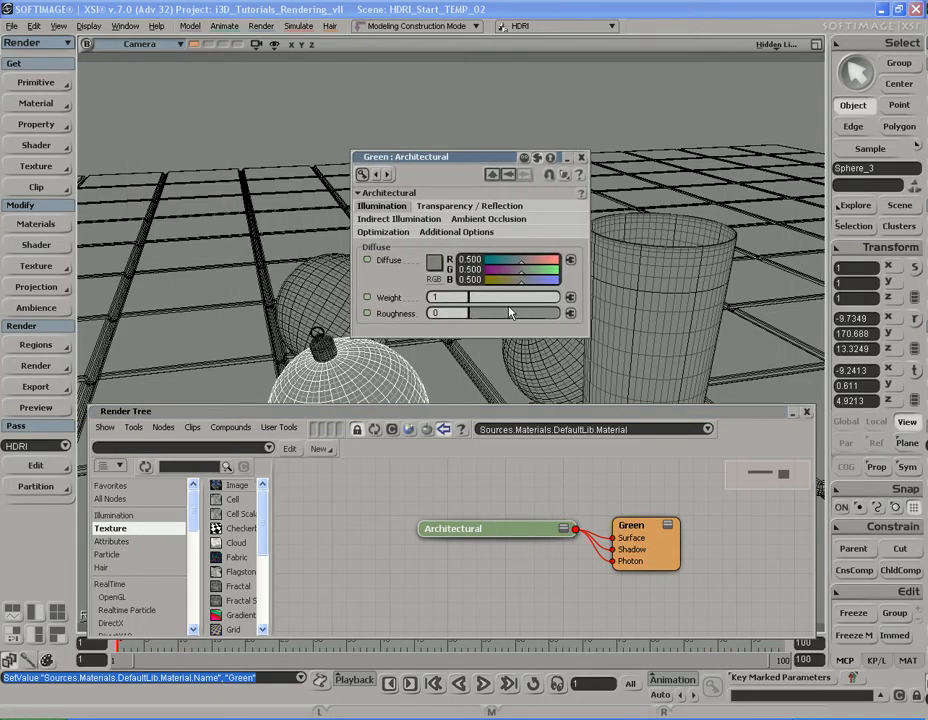
{"action": "left_click_drag", "start_coordinate": [524, 264], "coordinate": [503, 266]}
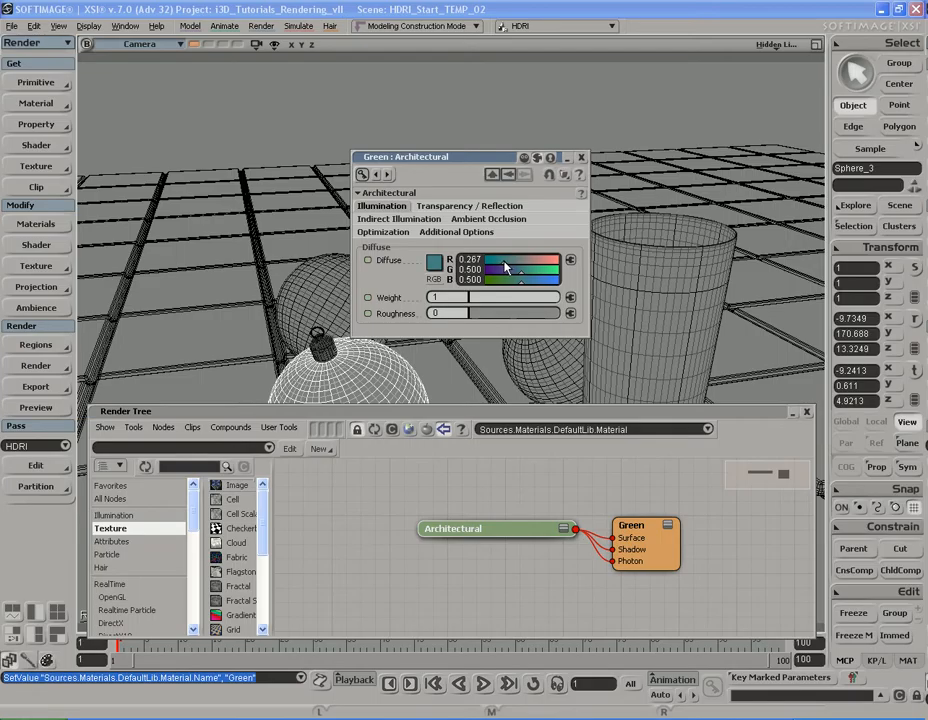
{"action": "left_click_drag", "start_coordinate": [505, 267], "coordinate": [506, 268]}
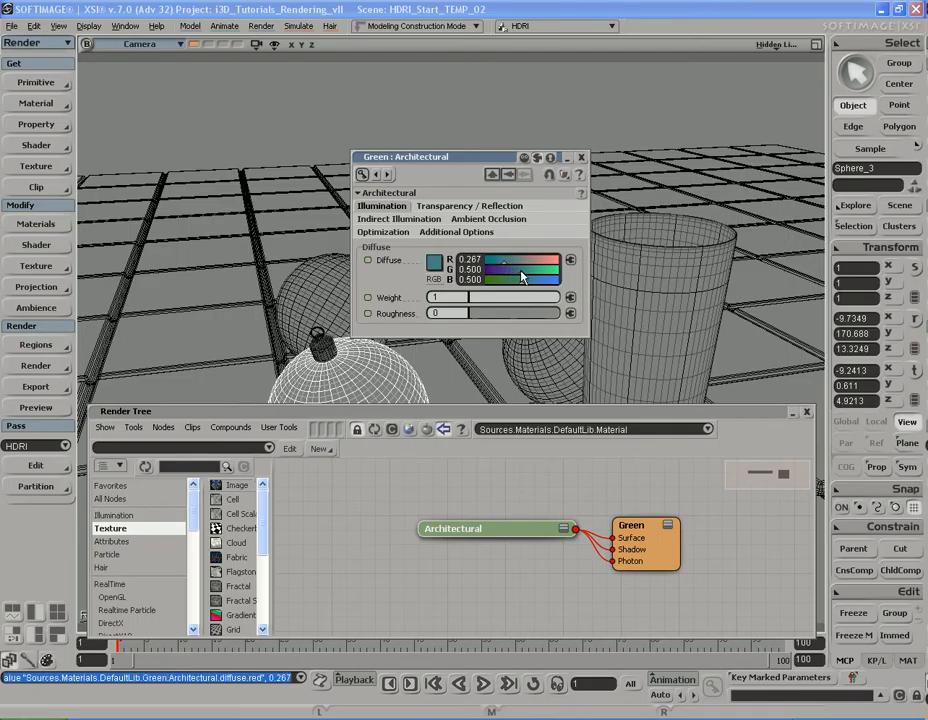
{"action": "mouse_move", "coordinate": [520, 271]}
{"action": "left_mouse_down"}
{"action": "mouse_move", "coordinate": [517, 288]}
{"action": "mouse_move", "coordinate": [506, 286]}
{"action": "left_mouse_up"}
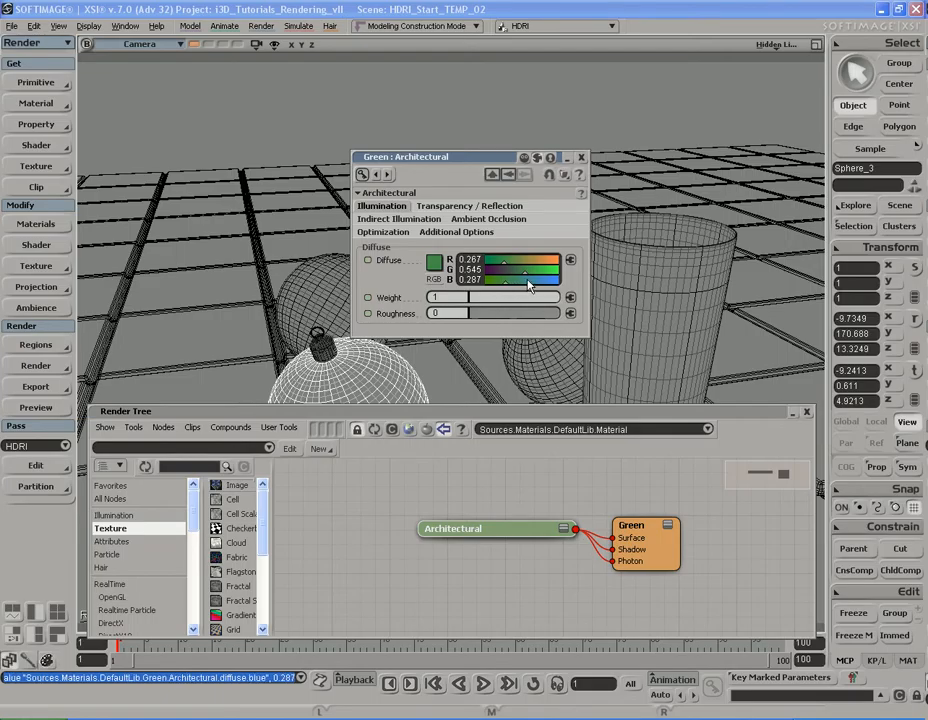
Step: Set the Architectural shader's diffuse weight to 0.75
{"action": "left_click", "coordinate": [465, 297]}
{"action": "key", "text": "Return"}
{"action": "left_click", "coordinate": [465, 297]}
{"action": "type", "text": ".75"}
{"action": "key", "text": "Return"}
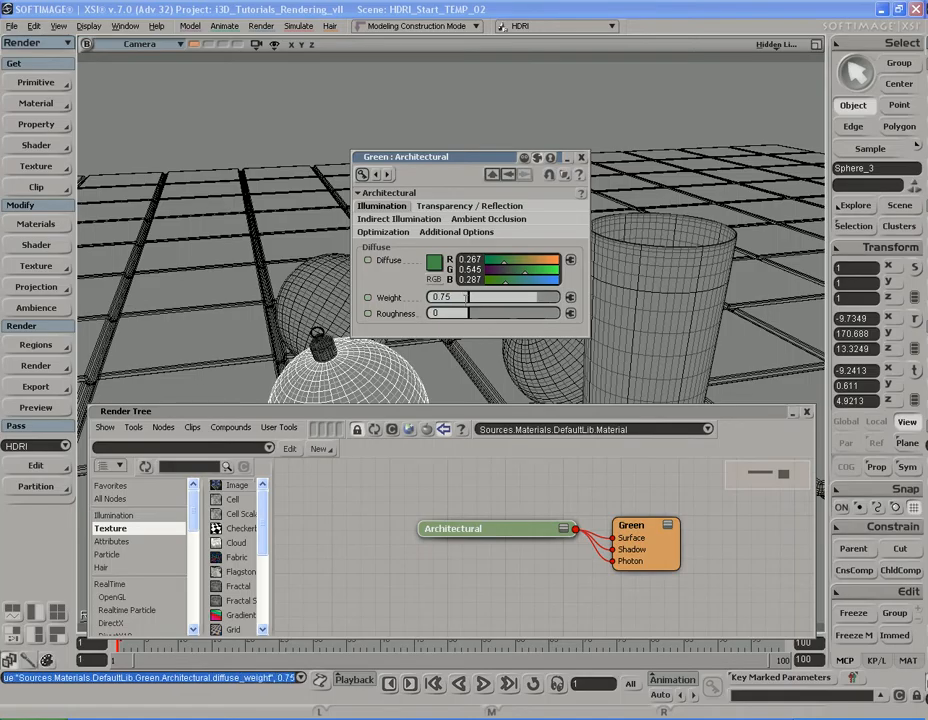
Step: Show the material's Transparency / Reflection settings, close the render tree and render a preview of the HDRI pass
{"action": "left_click", "coordinate": [469, 205]}
{"action": "left_click_drag", "start_coordinate": [472, 160], "coordinate": [474, 93]}
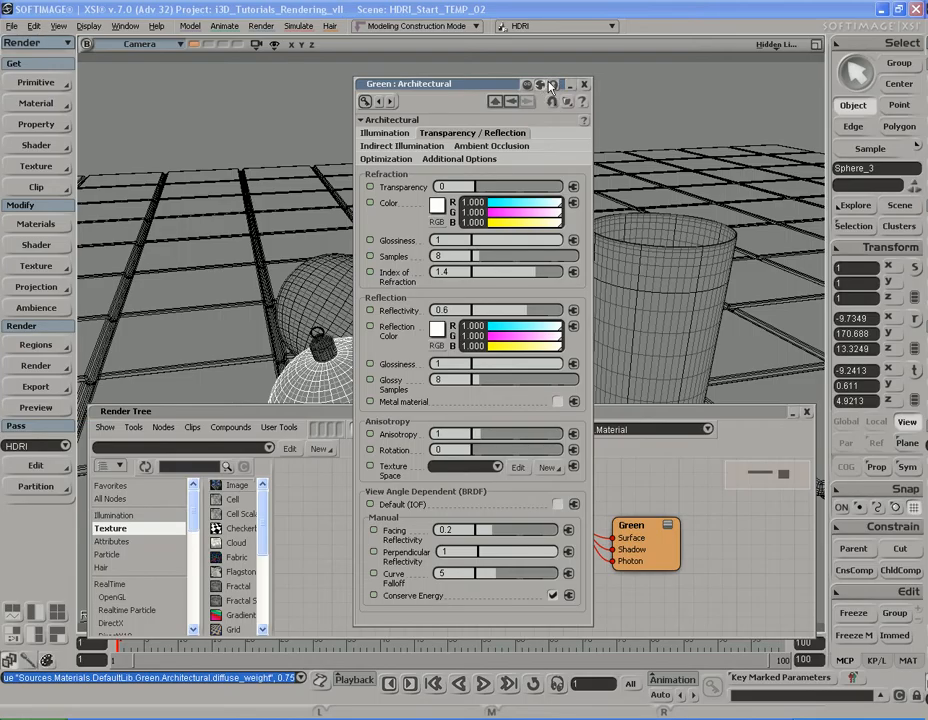
{"action": "left_click_drag", "start_coordinate": [497, 84], "coordinate": [623, 57]}
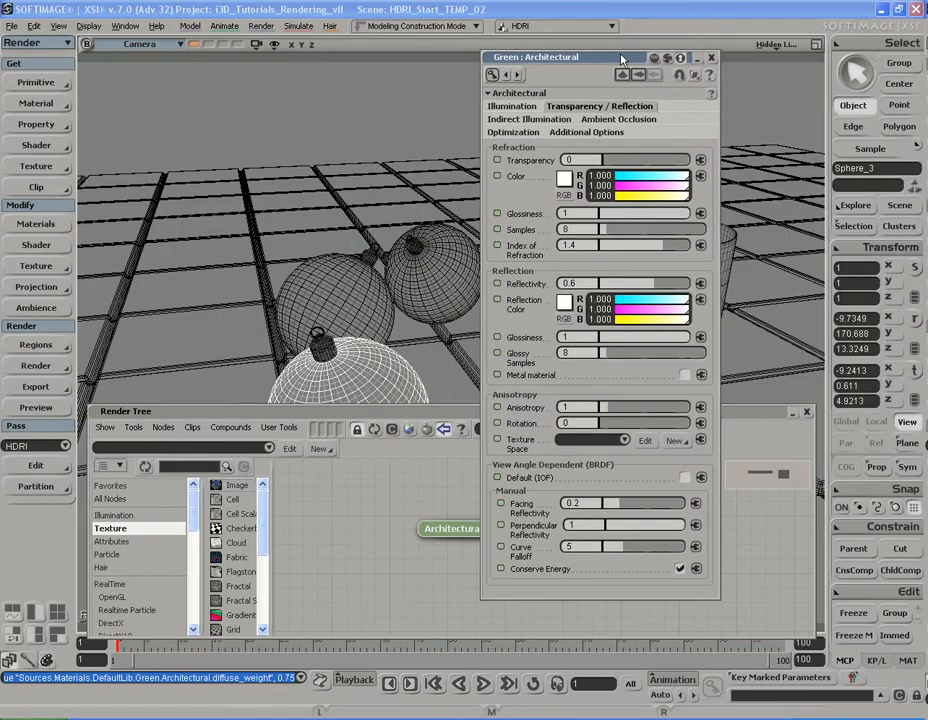
{"action": "left_click", "coordinate": [808, 413]}
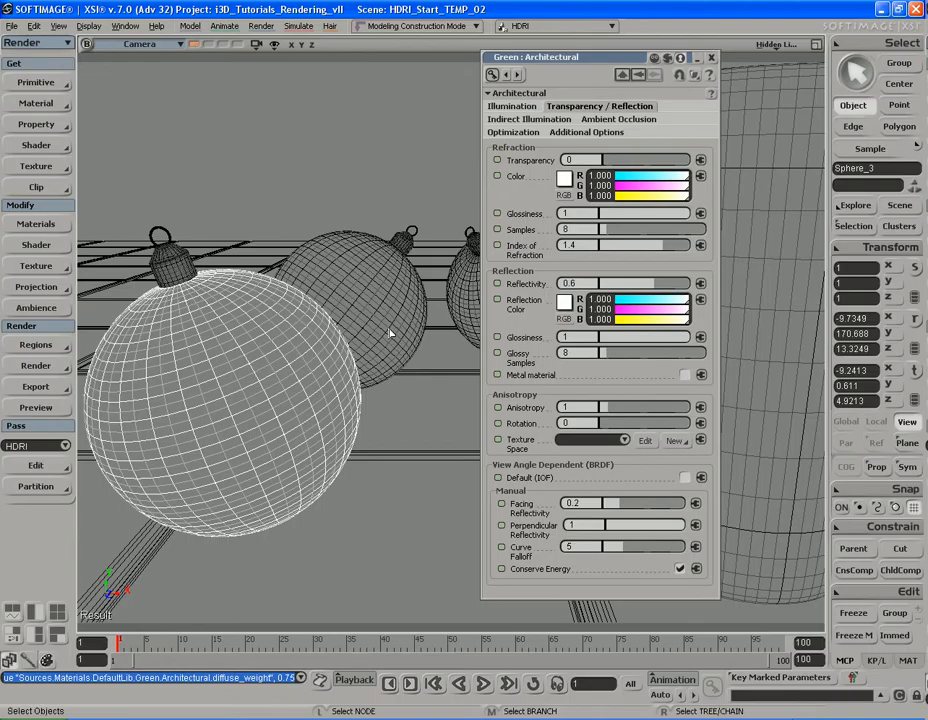
{"action": "key", "text": "shift+r"}
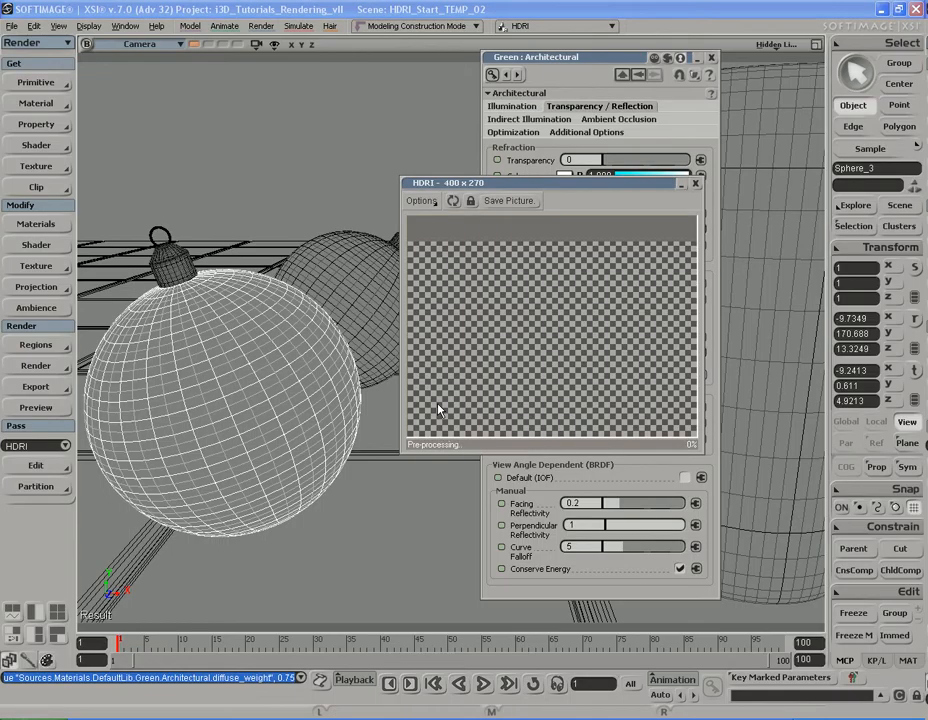
{"action": "left_click_drag", "start_coordinate": [593, 184], "coordinate": [308, 105]}
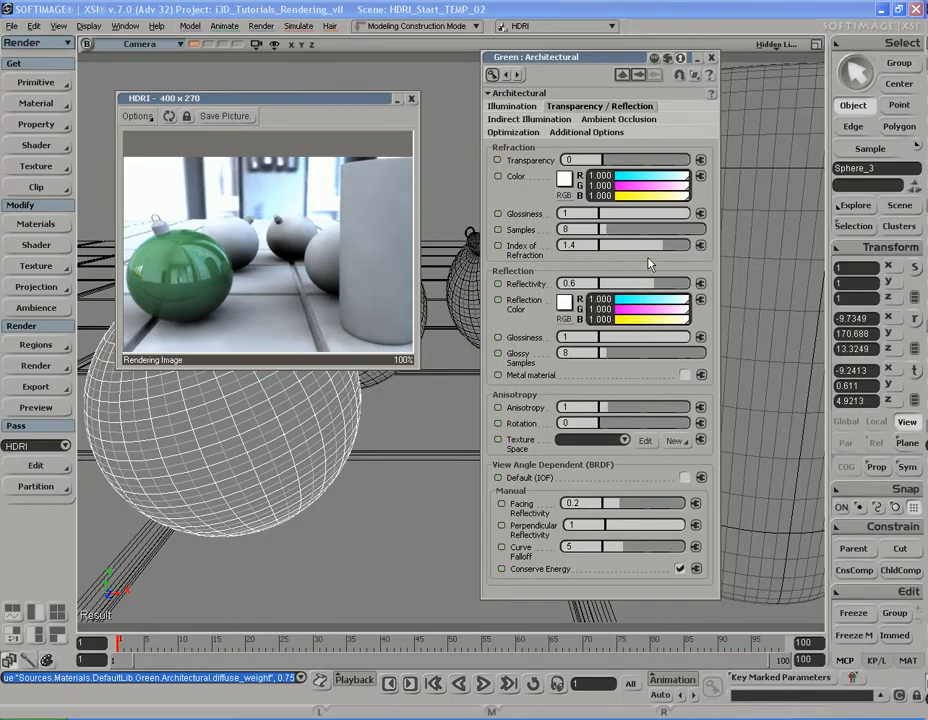
Step: Set the Green material's reflectivity to 0.75
{"action": "left_click", "coordinate": [590, 283]}
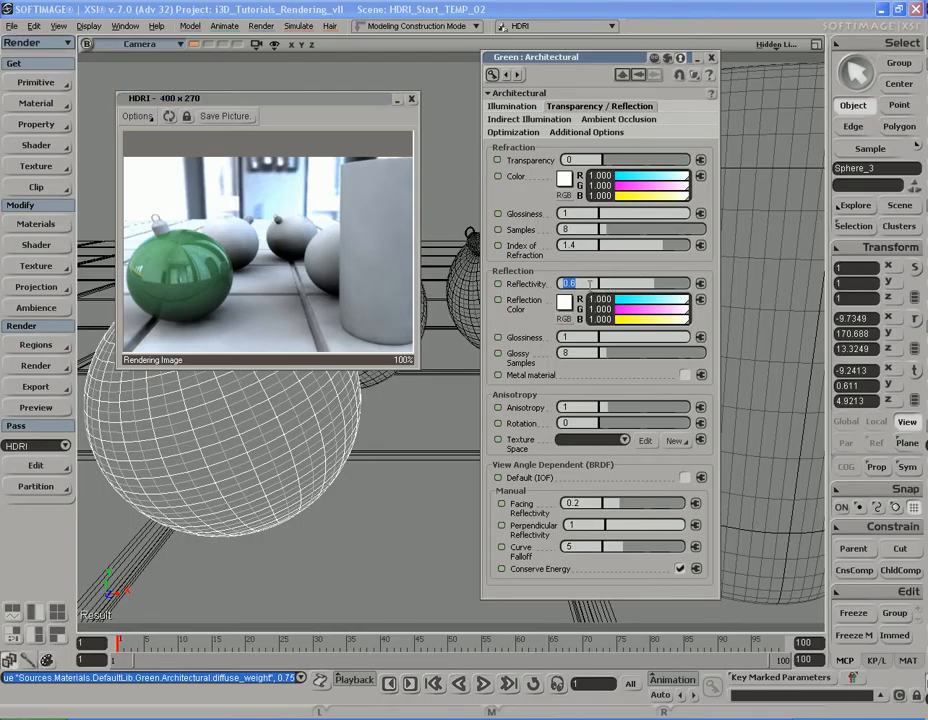
{"action": "type", "text": ".75"}
{"action": "key", "text": "Return"}
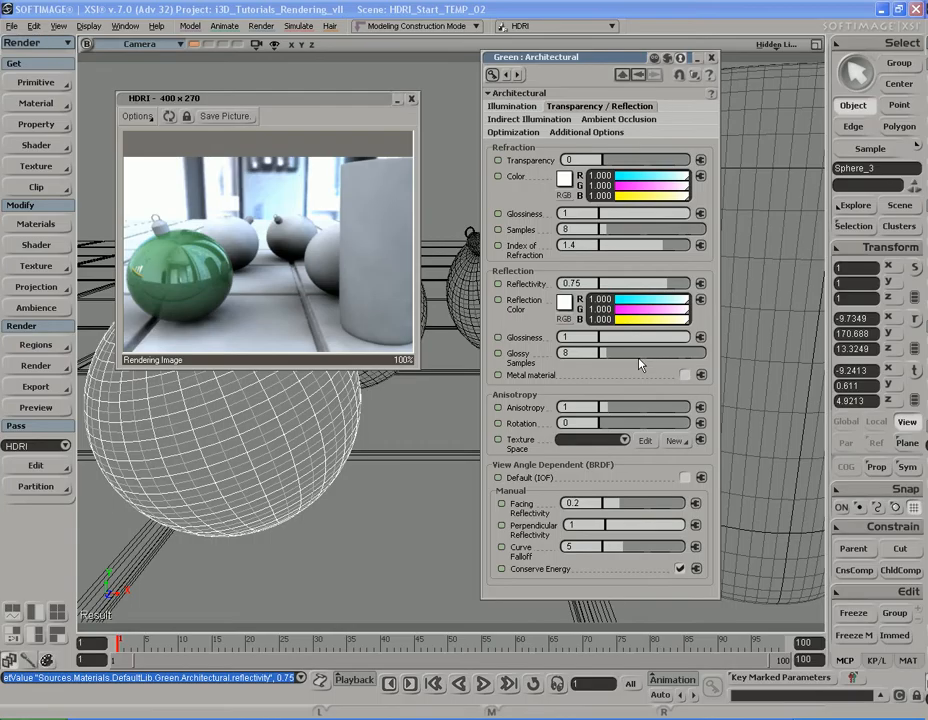
Step: Try a reflection glossiness of 0.5 on the Green material
{"action": "left_click", "coordinate": [592, 337]}
{"action": "type", "text": ".5"}
{"action": "key", "text": "Return"}
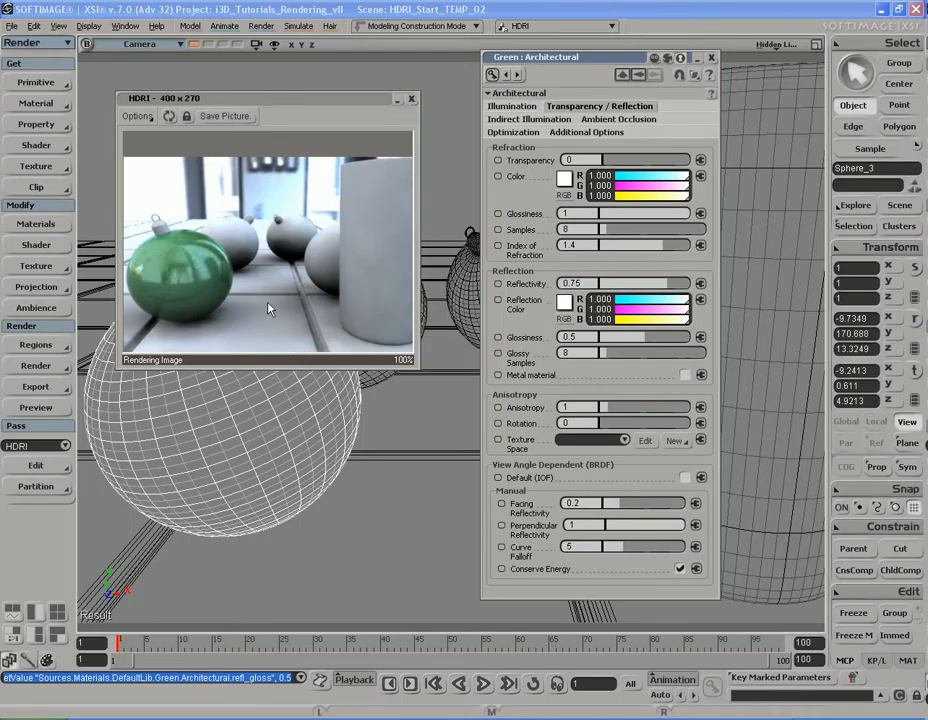
Step: Set the Green material's reflection glossiness to 0.15
{"action": "left_click", "coordinate": [592, 354]}
{"action": "left_click", "coordinate": [590, 337]}
{"action": "type", "text": "0.15"}
{"action": "key", "text": "Return"}
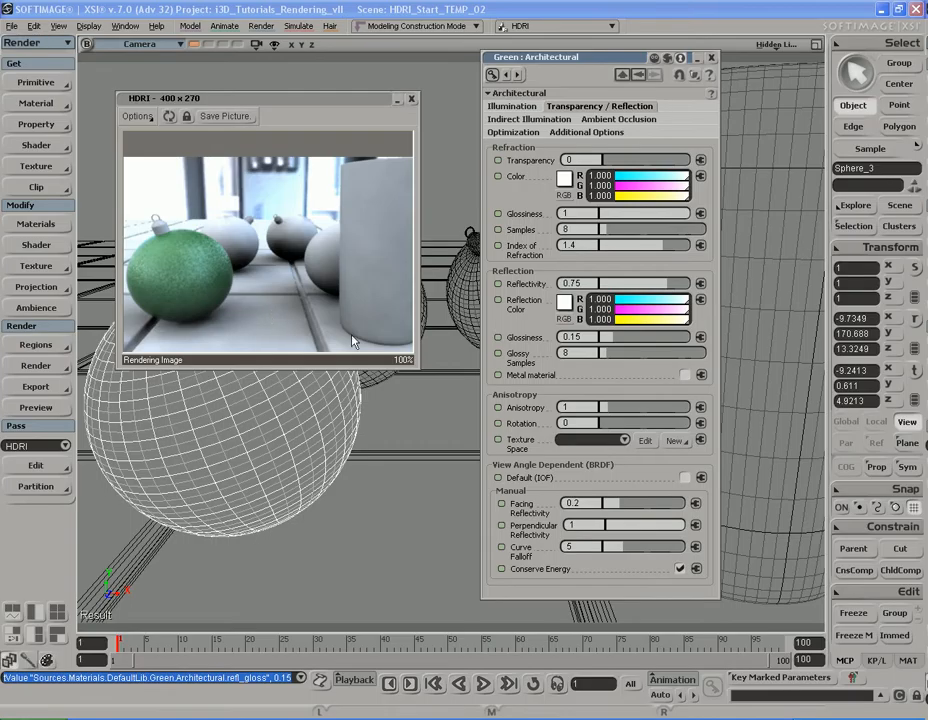
Step: Try reflection glossy samples of 16, 64 and 128 to compare the noise in the render preview
{"action": "left_click", "coordinate": [594, 353]}
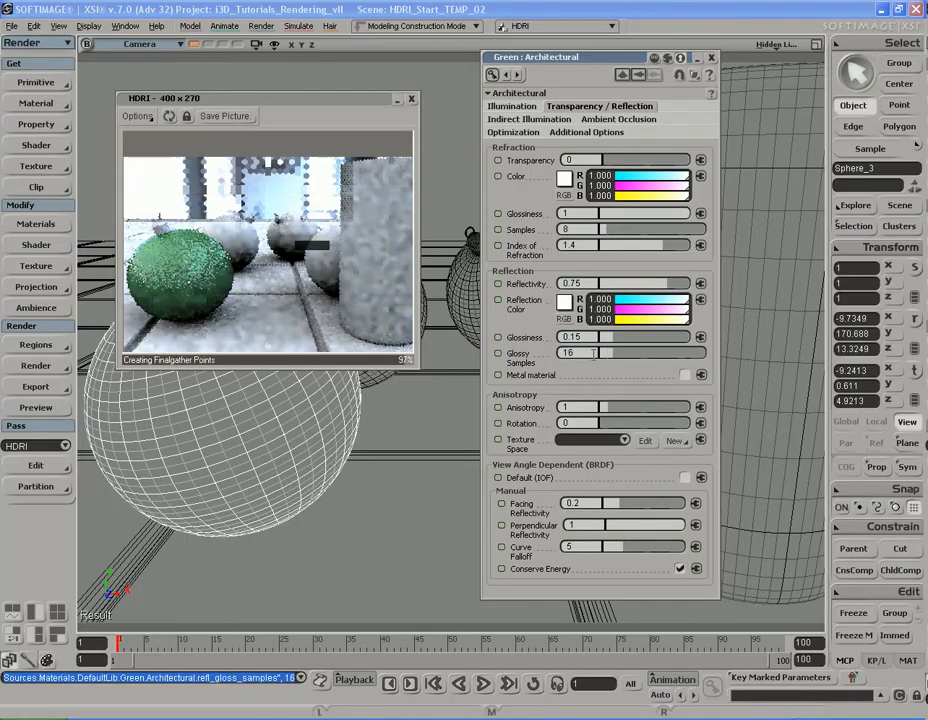
{"action": "double_click", "coordinate": [594, 354]}
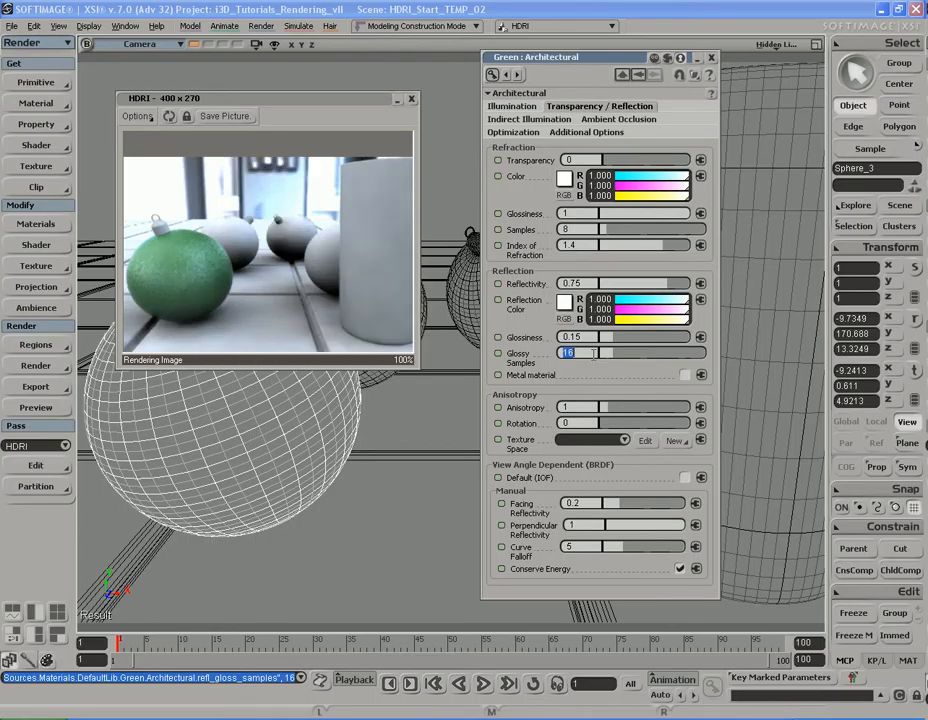
{"action": "type", "text": "64"}
{"action": "key", "text": "Return"}
{"action": "left_click", "coordinate": [594, 354]}
{"action": "type", "text": "128"}
{"action": "key", "text": "Return"}
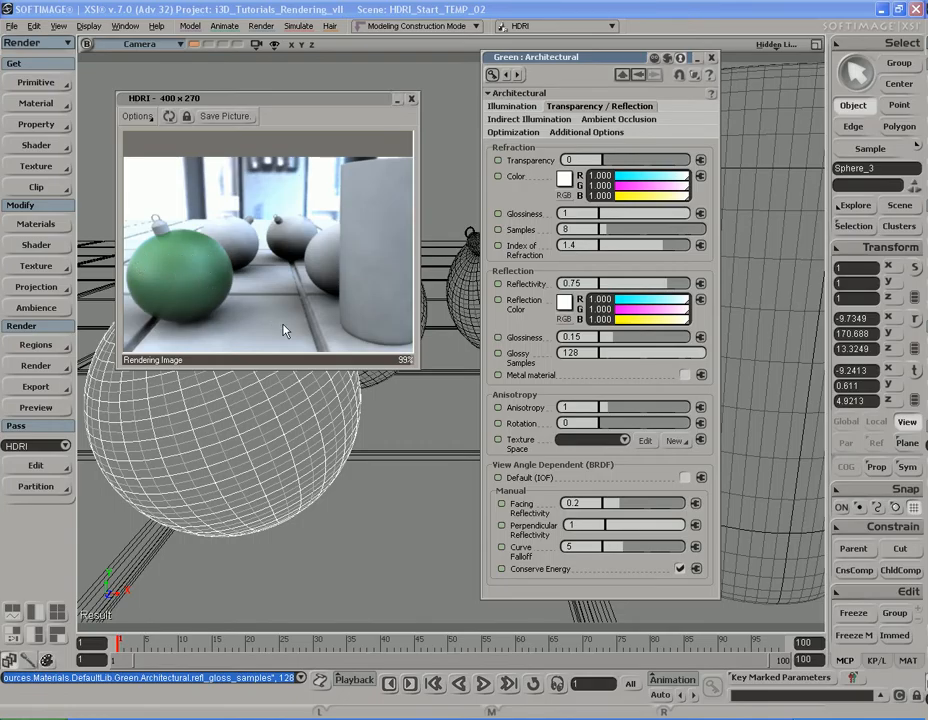
Step: Set the Green material's reflection glossy samples to 64
{"action": "left_click", "coordinate": [572, 352]}
{"action": "type", "text": "64"}
{"action": "key", "text": "Return"}
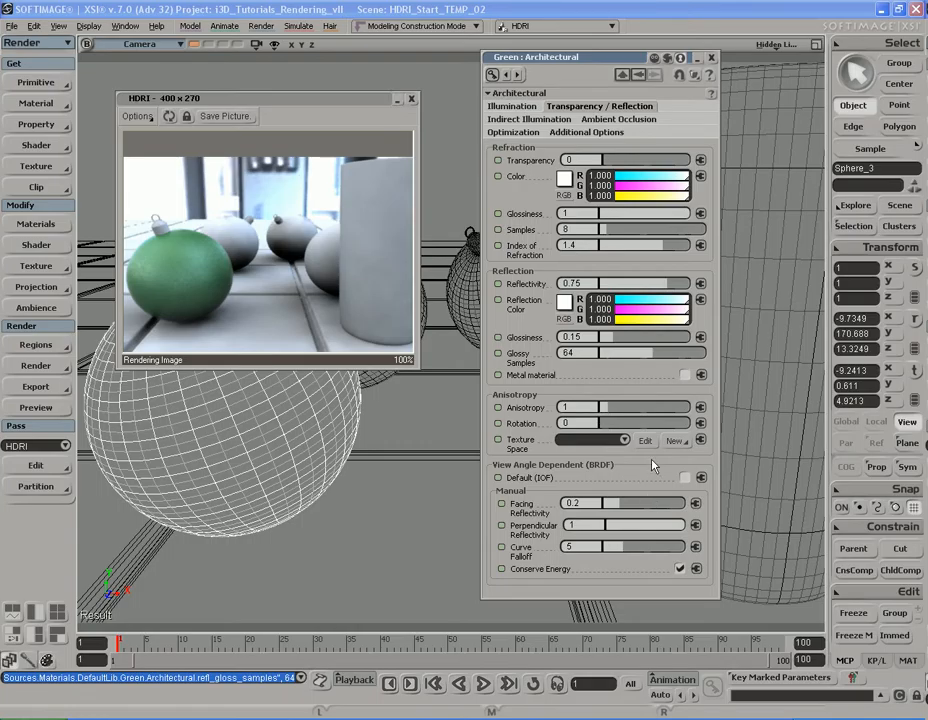
Step: Review the material's Indirect Illumination, Ambient Occlusion, Optimization and Additional Options settings
{"action": "left_click", "coordinate": [555, 119]}
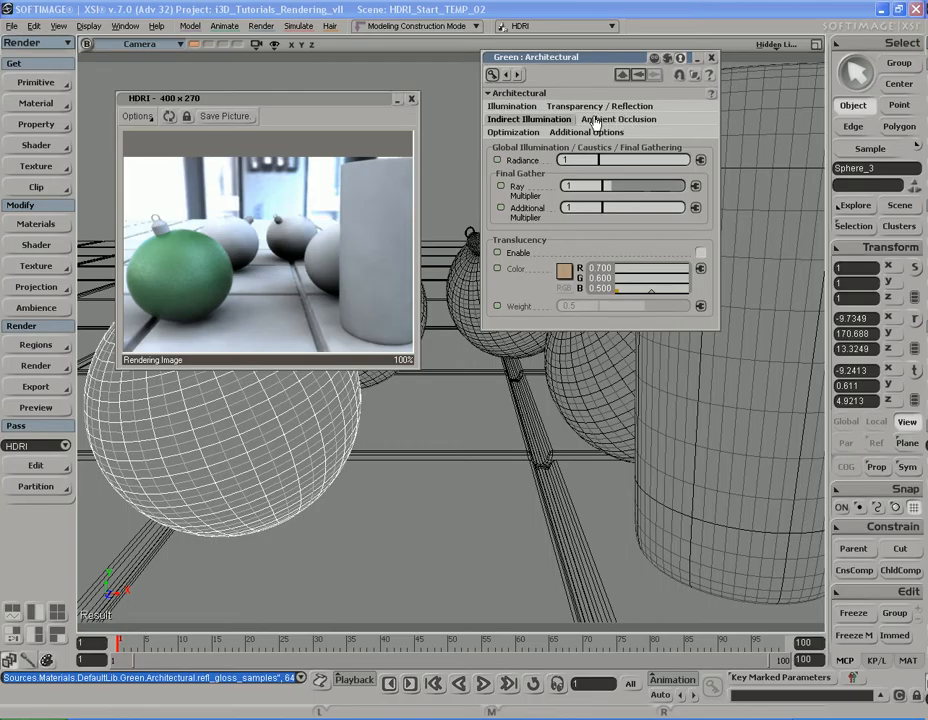
{"action": "left_click", "coordinate": [600, 119]}
{"action": "left_click", "coordinate": [524, 133]}
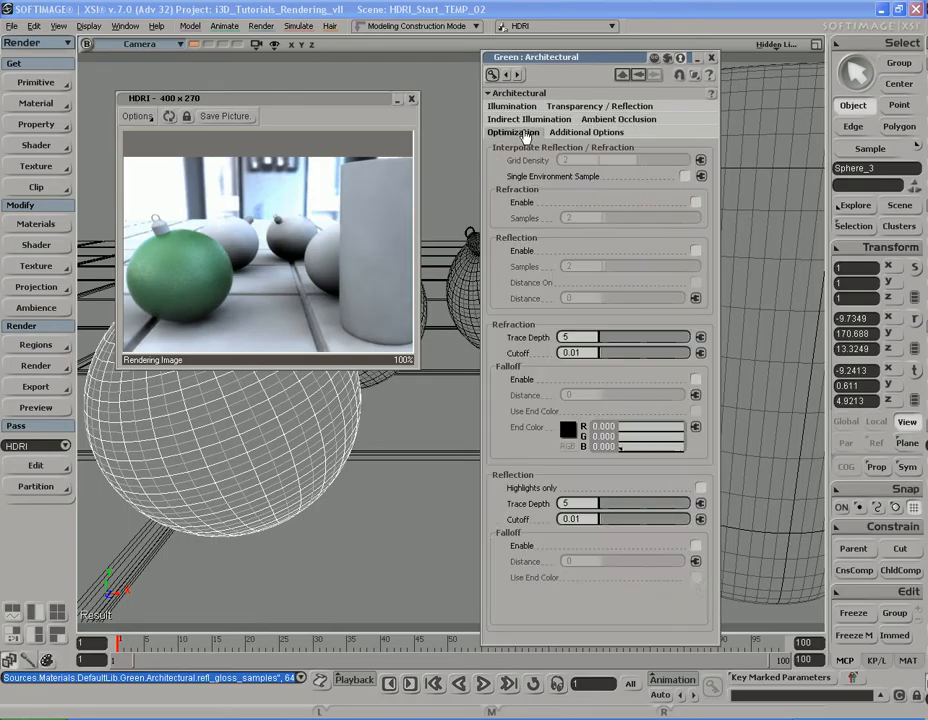
{"action": "left_click", "coordinate": [590, 134]}
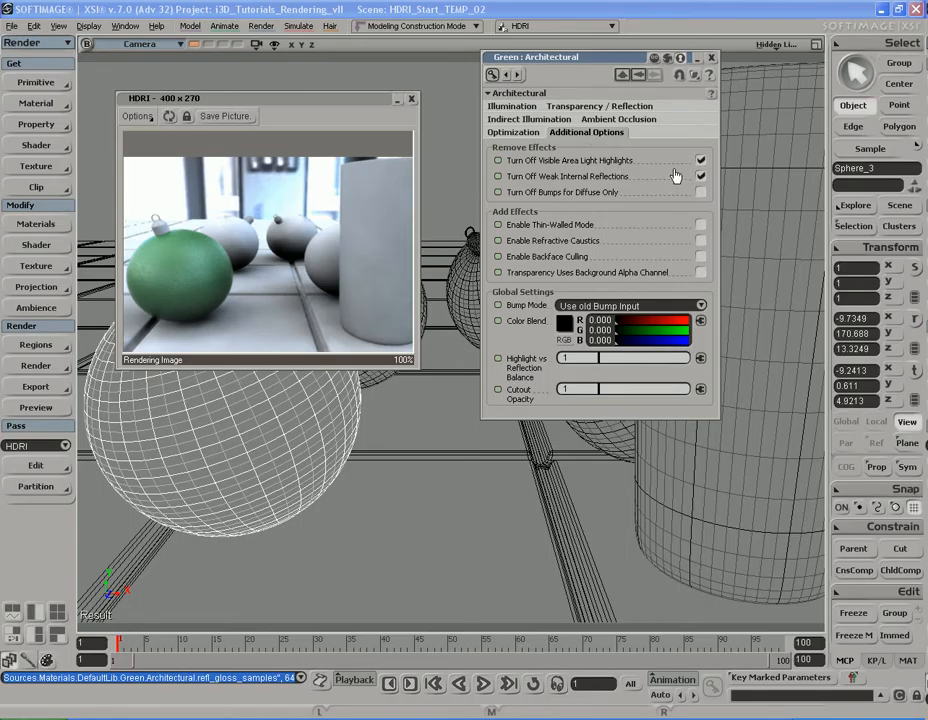
Step: Return the Green material's settings to the Illumination page, then close them and the render preview
{"action": "left_click", "coordinate": [513, 136]}
{"action": "left_click", "coordinate": [511, 106]}
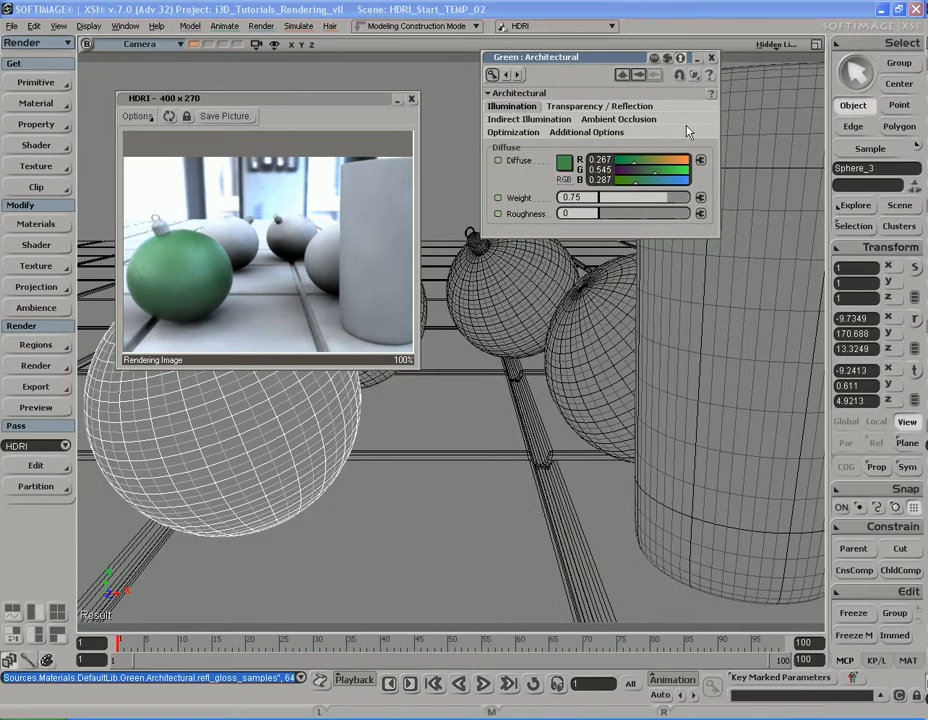
{"action": "left_click", "coordinate": [711, 58]}
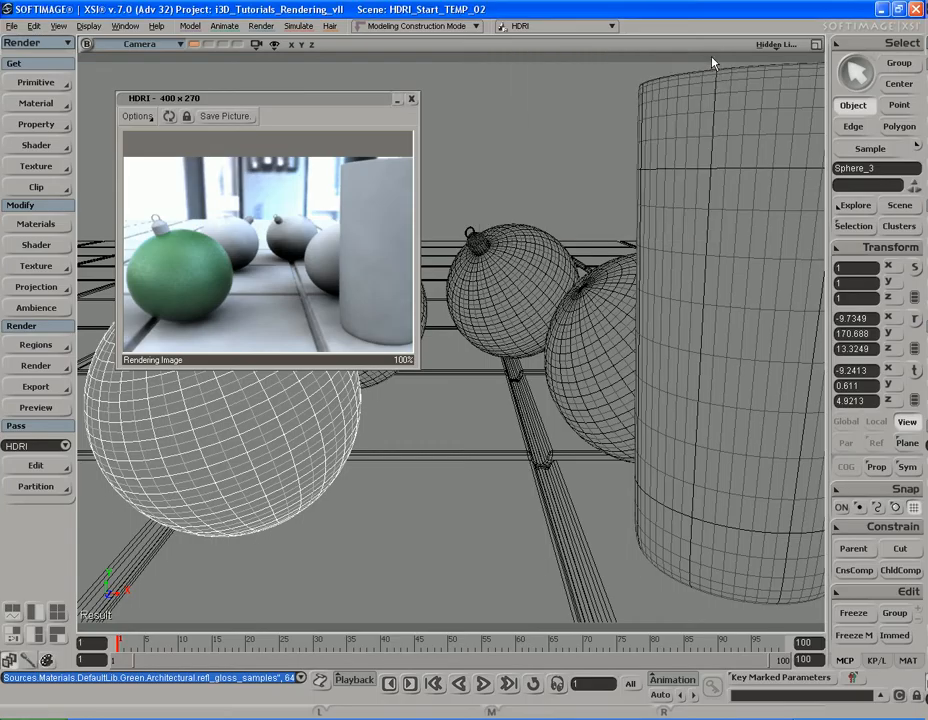
{"action": "left_click", "coordinate": [412, 100]}
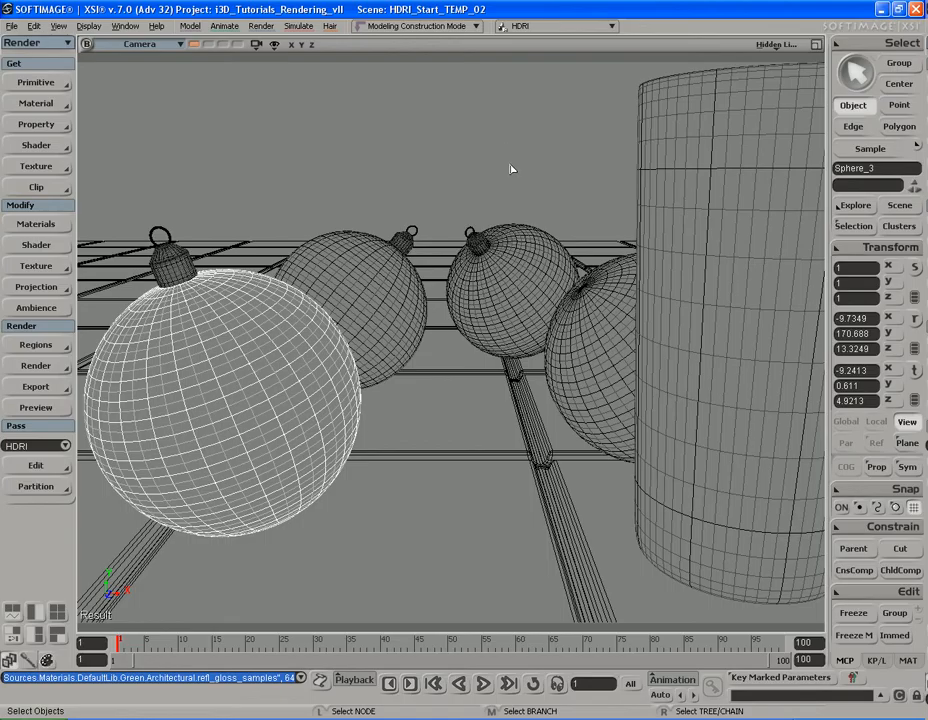
Step: Duplicate the Green material in the Material Manager and rename the copy Red
{"action": "key", "text": "ctrl+7"}
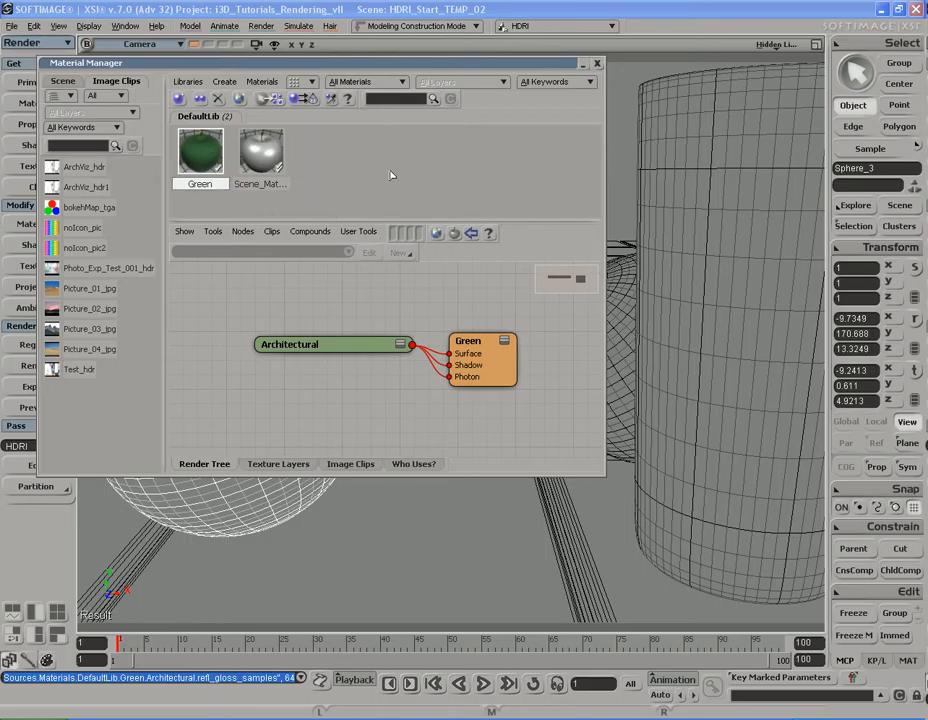
{"action": "double_click", "coordinate": [400, 63]}
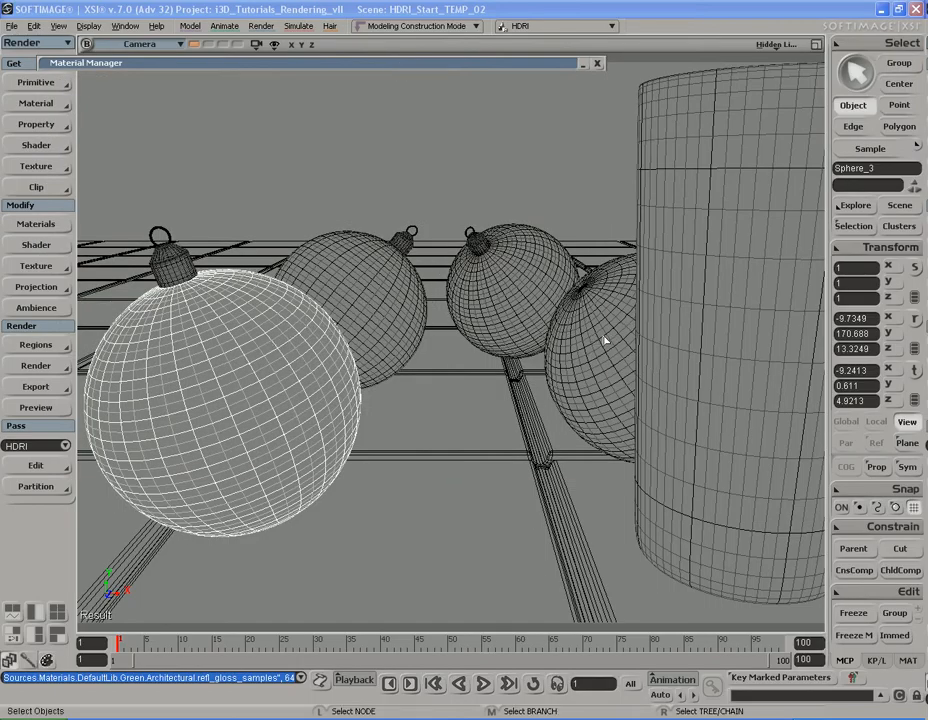
{"action": "double_click", "coordinate": [373, 66]}
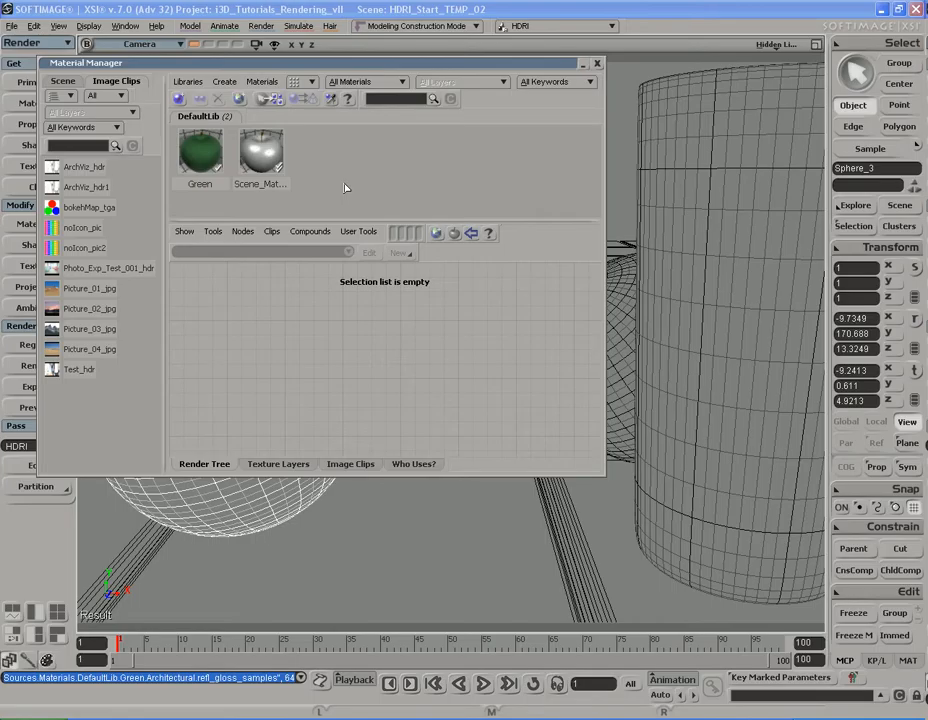
{"action": "right_click", "coordinate": [199, 151]}
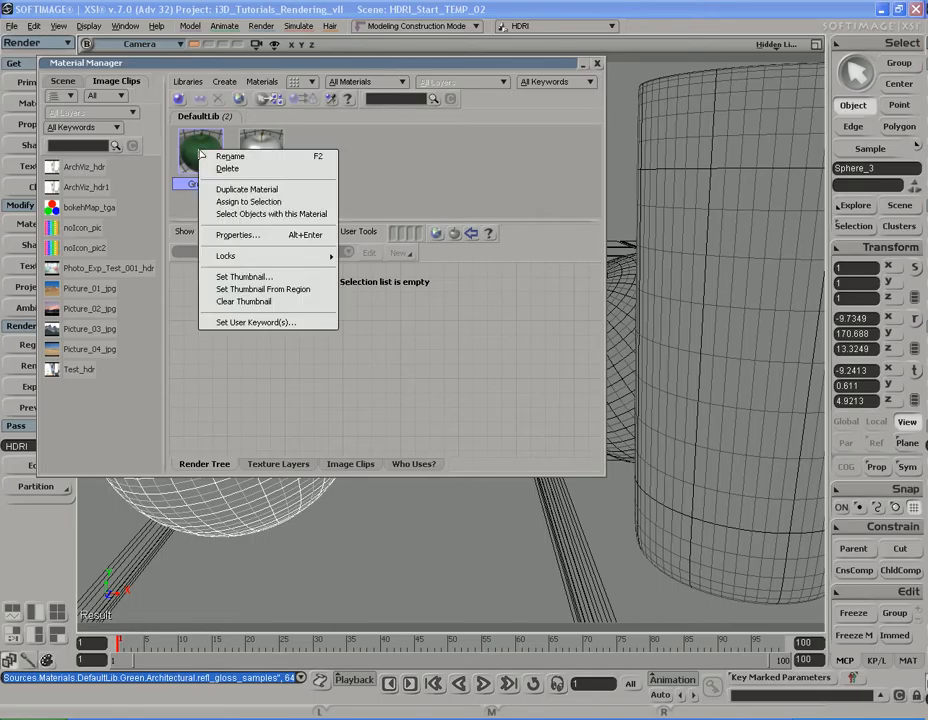
{"action": "left_click", "coordinate": [262, 189]}
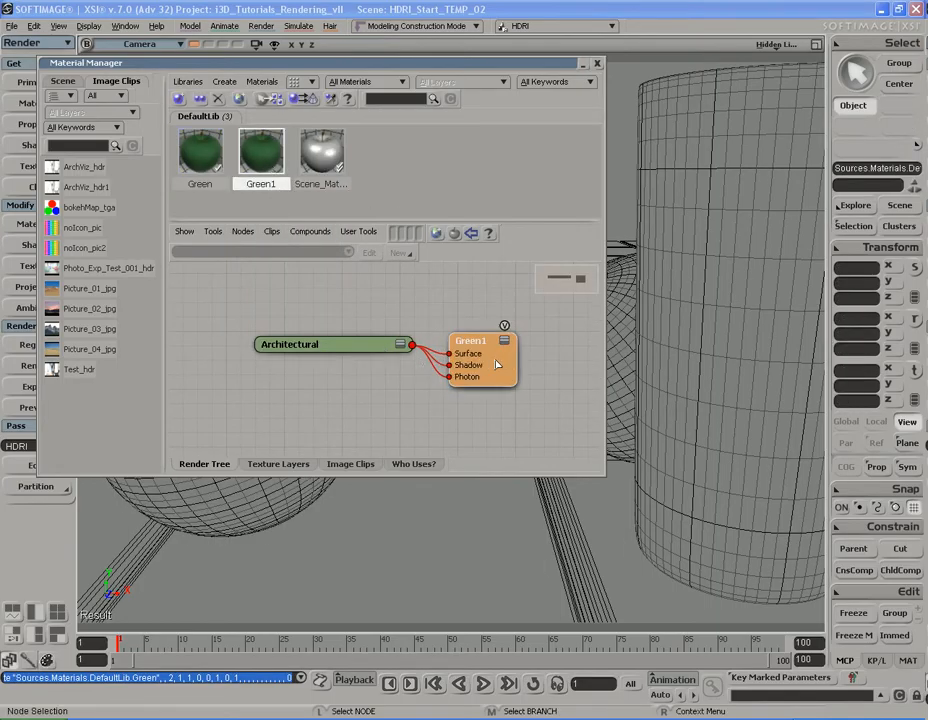
{"action": "key", "text": "F2"}
{"action": "type", "text": "Red"}
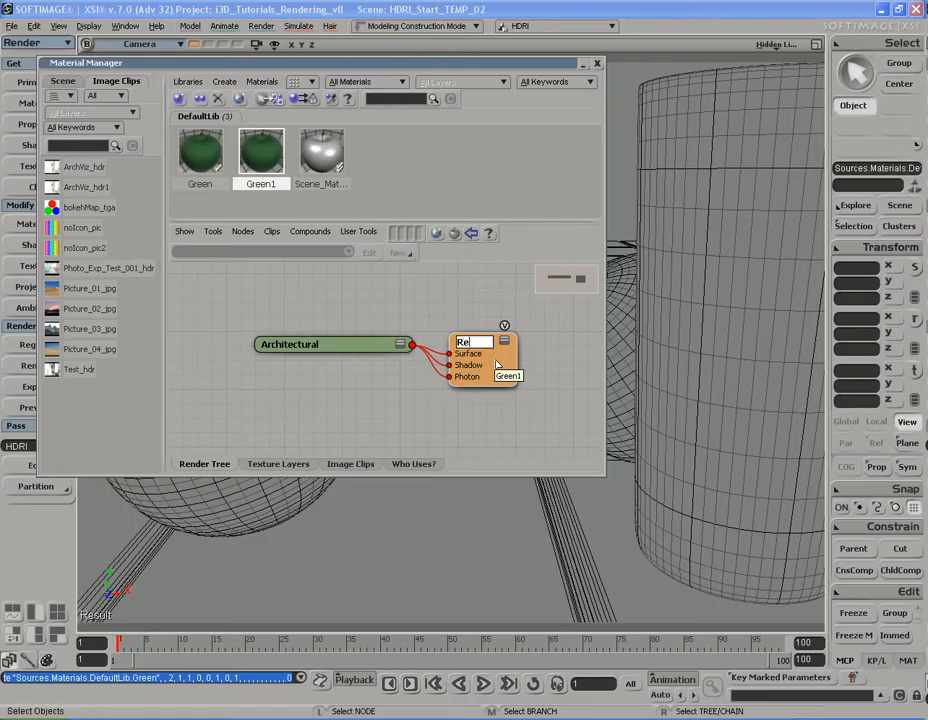
{"action": "key", "text": "Return"}
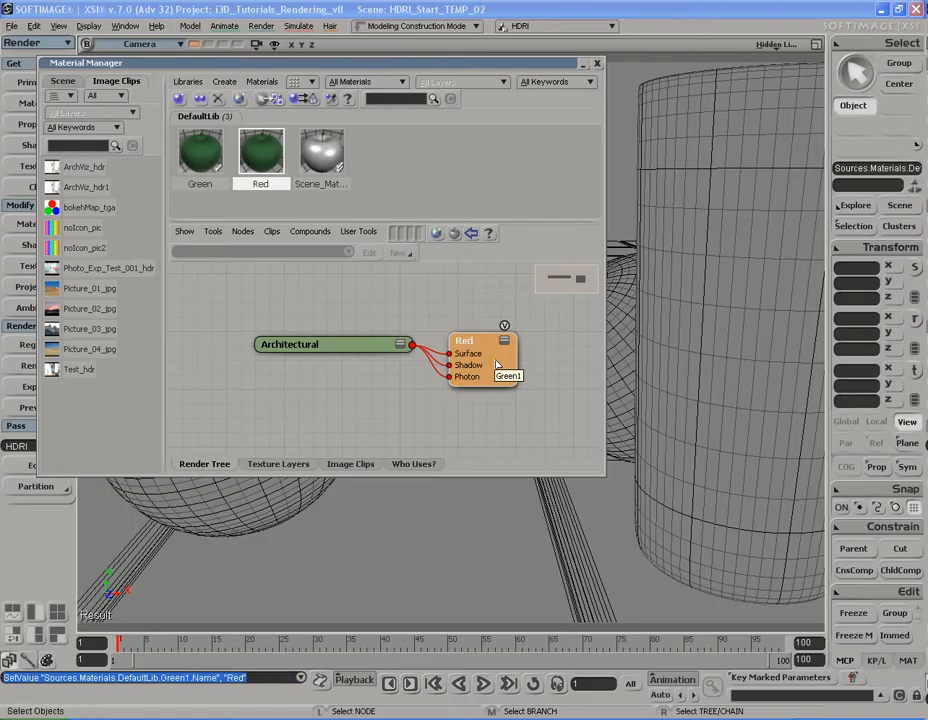
Step: Duplicate the Red material and rename the copy Blue
{"action": "right_click", "coordinate": [263, 150]}
{"action": "left_click", "coordinate": [326, 188]}
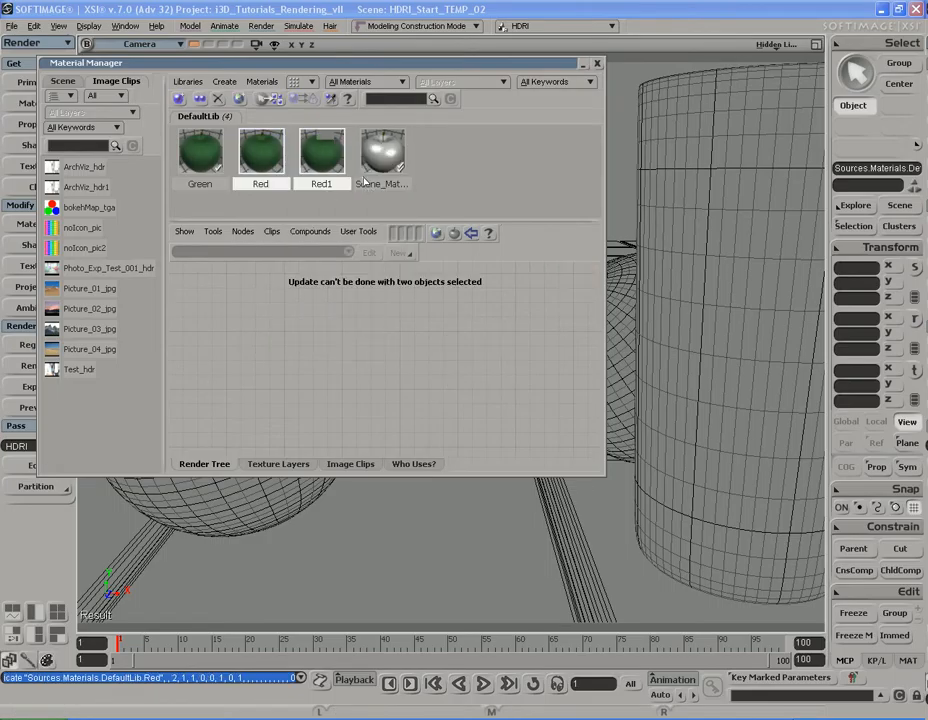
{"action": "left_click", "coordinate": [339, 157]}
{"action": "left_click", "coordinate": [502, 376]}
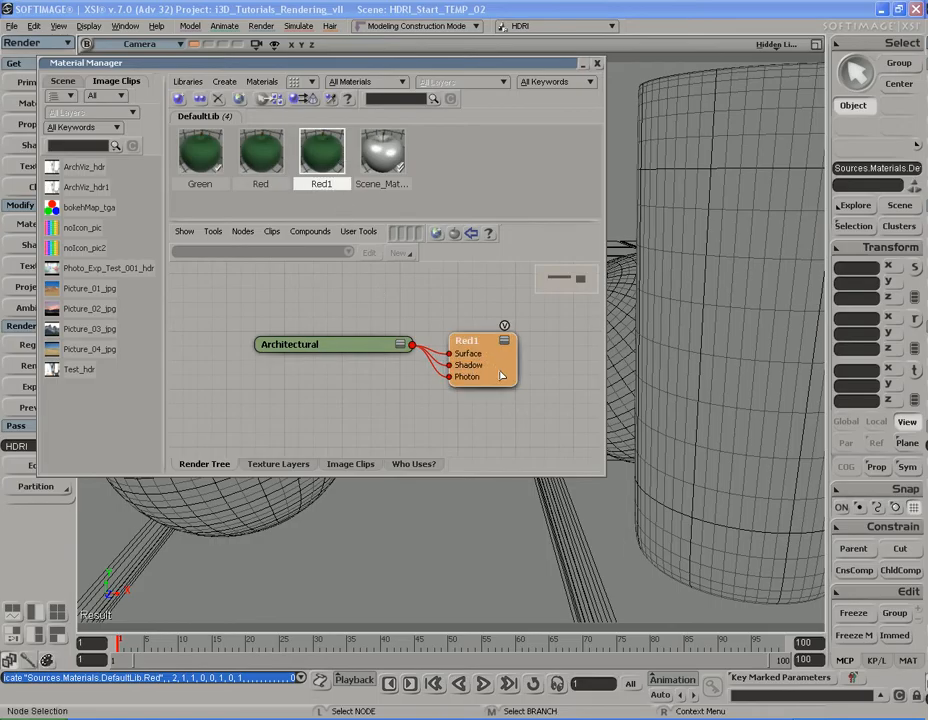
{"action": "key", "text": "F2"}
{"action": "key", "text": "BackSpace"}
{"action": "type", "text": "Blu"}
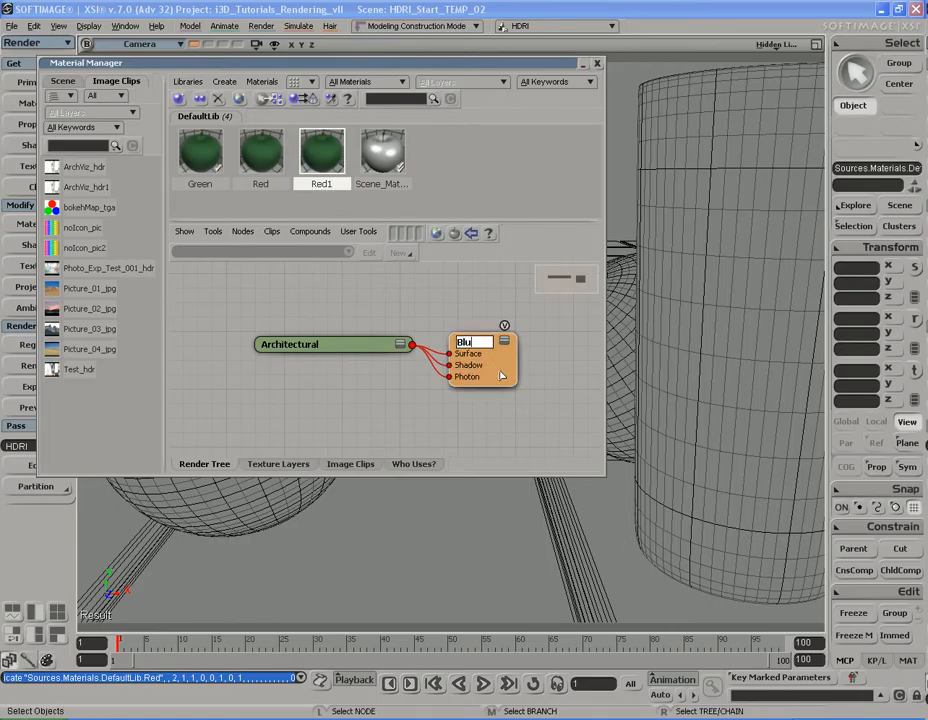
{"action": "type", "text": "e"}
{"action": "key", "text": "Return"}
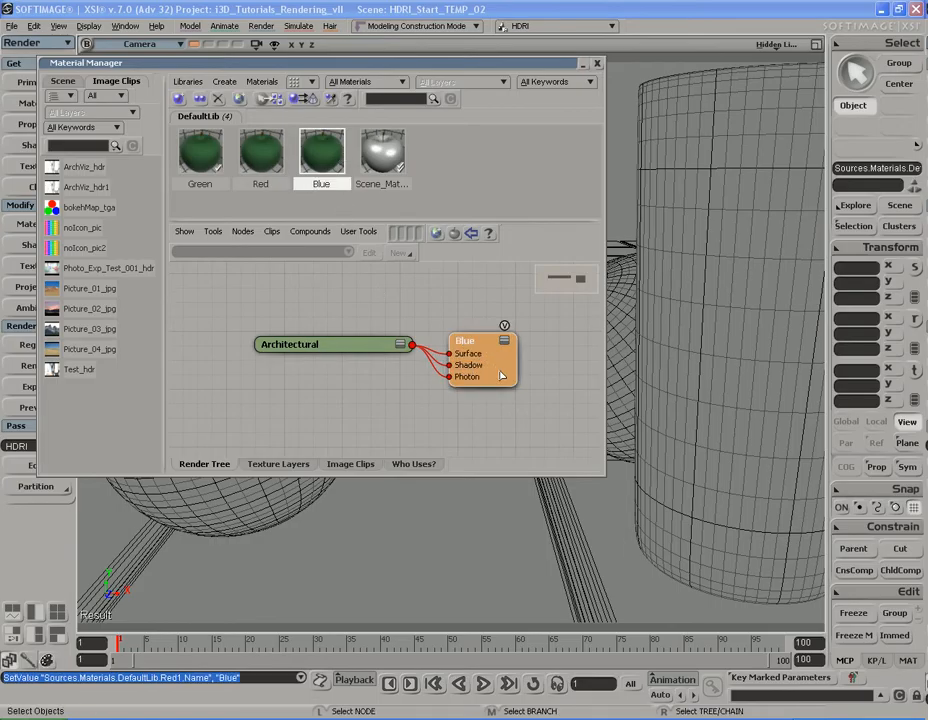
Step: Duplicate the Blue material and select only the new copy
{"action": "right_click", "coordinate": [323, 155]}
{"action": "left_click", "coordinate": [390, 196]}
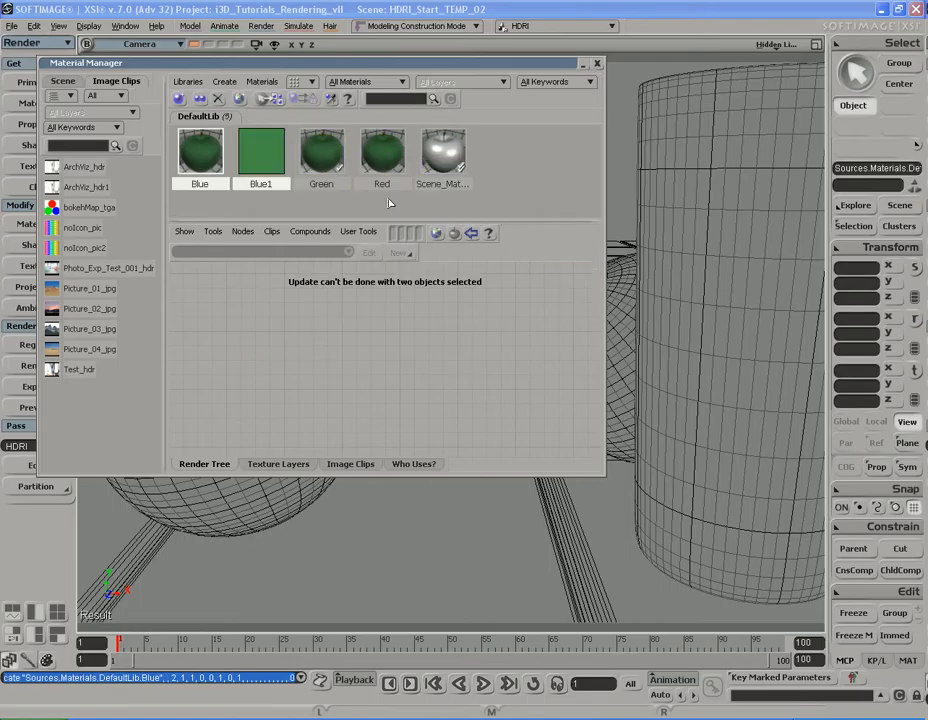
{"action": "left_click", "coordinate": [271, 172]}
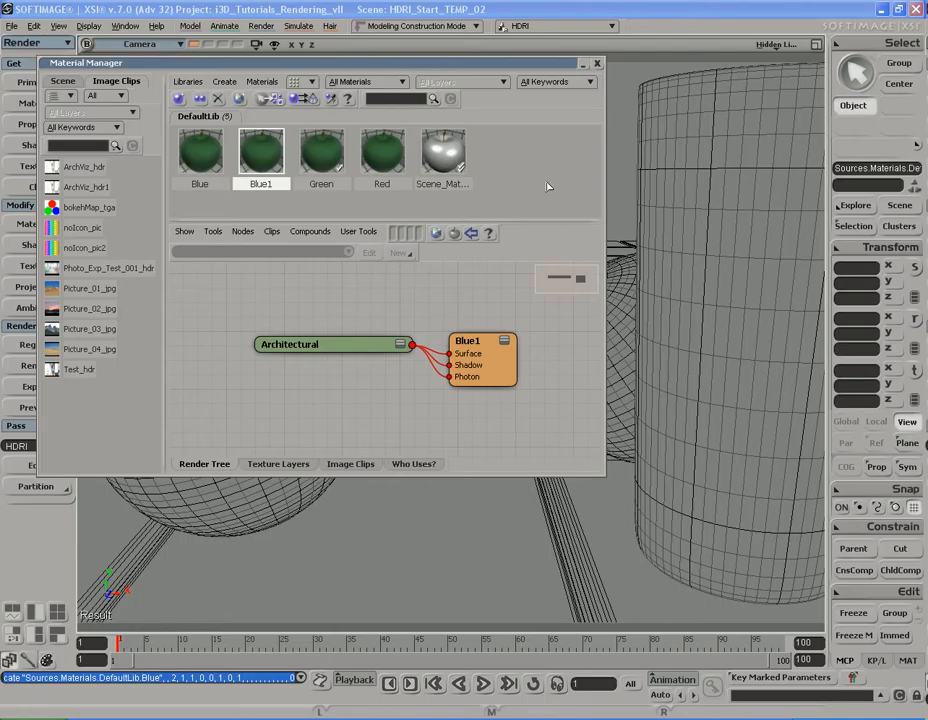
Step: Open the Blue material's Architectural shader, close the Material Manager and view the shader's Transparency / Reflection settings
{"action": "left_click", "coordinate": [198, 155]}
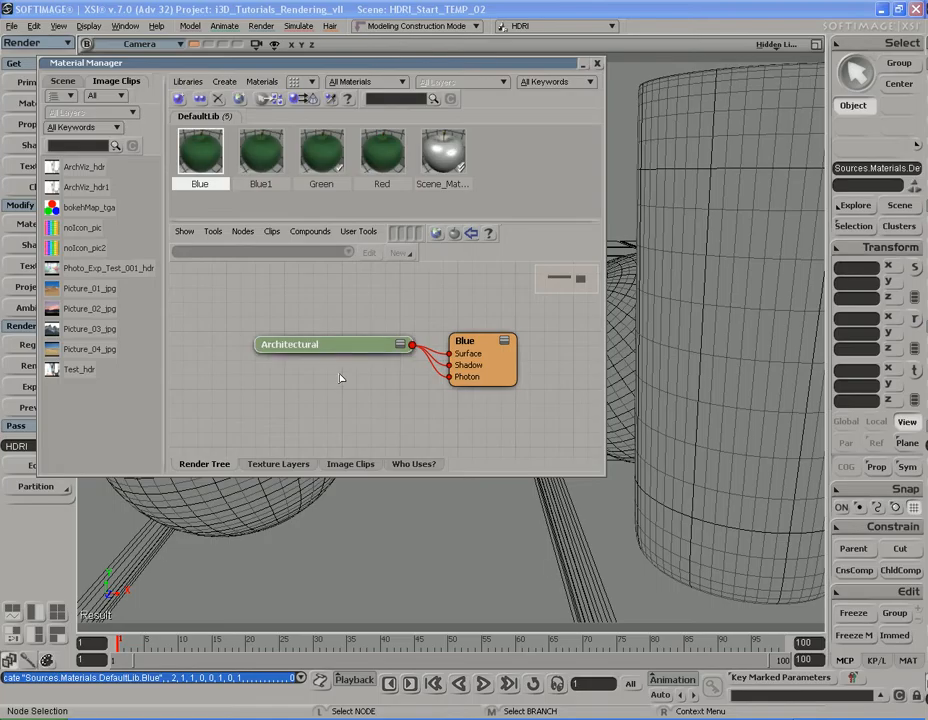
{"action": "double_click", "coordinate": [343, 347]}
{"action": "left_click", "coordinate": [441, 78]}
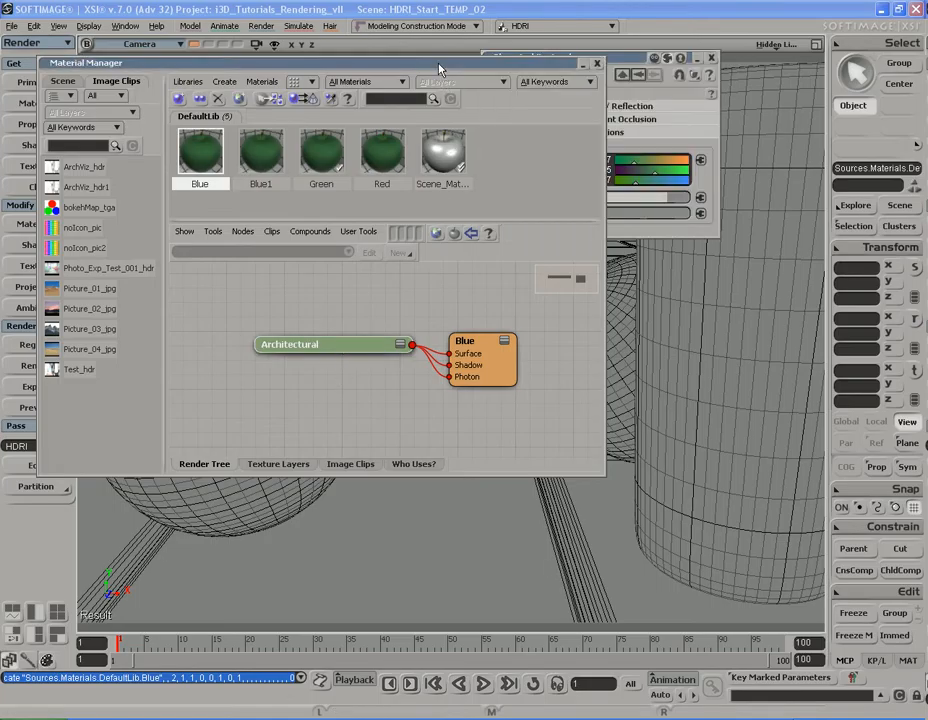
{"action": "left_click", "coordinate": [597, 62]}
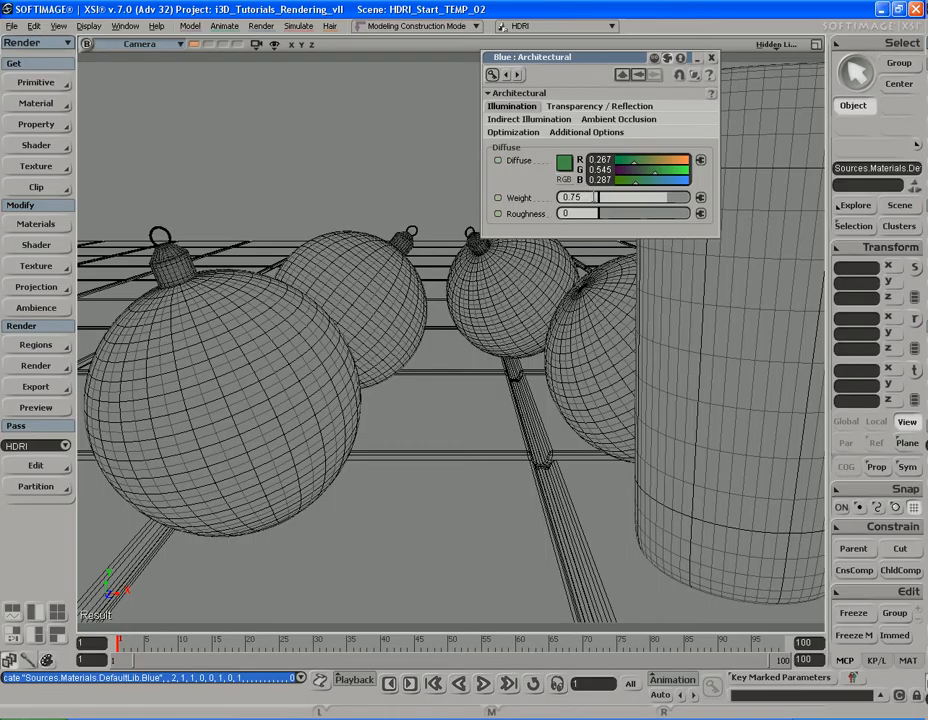
{"action": "left_click", "coordinate": [590, 106]}
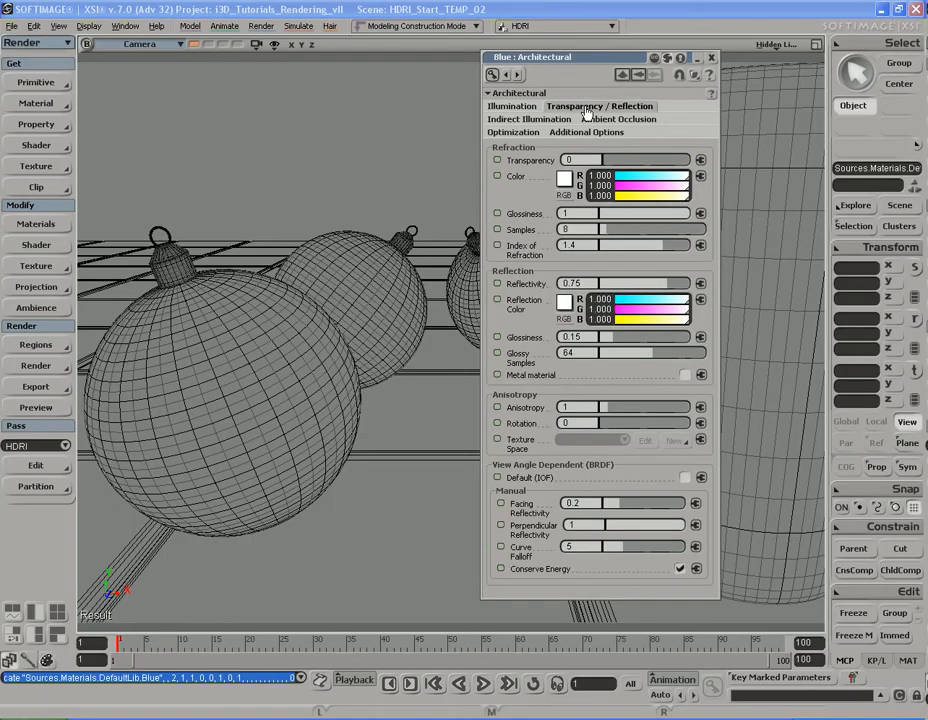
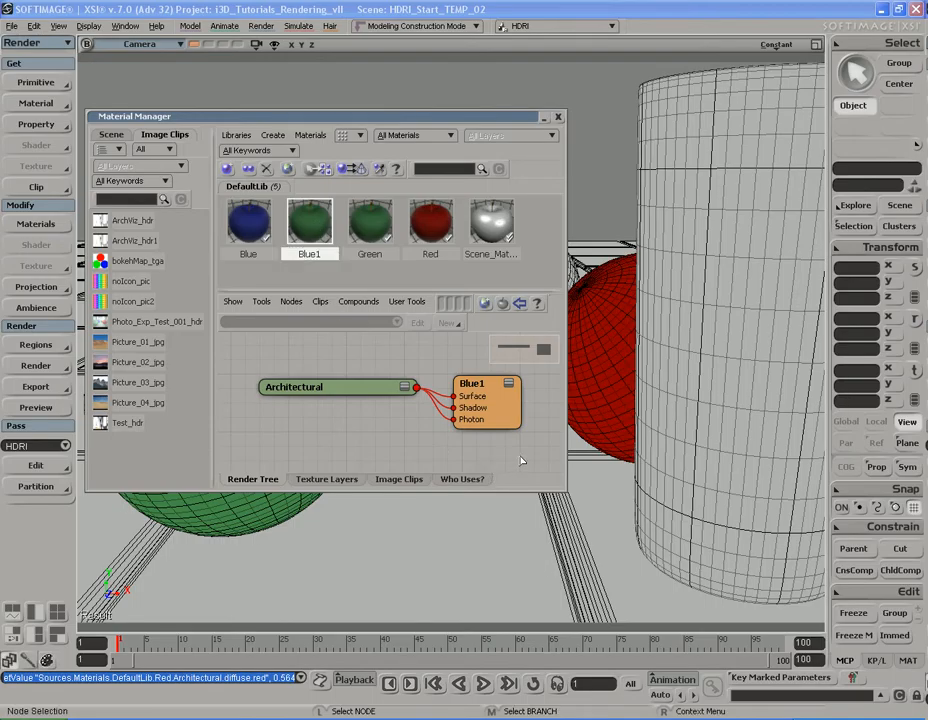
Step: Rename the Blue1 material as Gold
{"action": "left_click", "coordinate": [501, 419]}
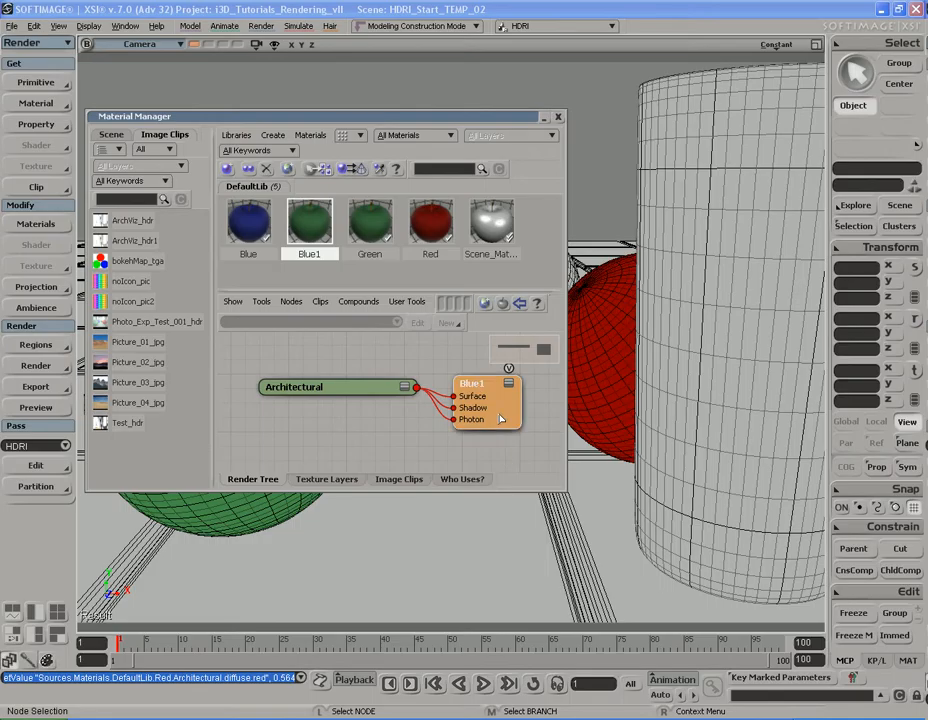
{"action": "key", "text": "F2"}
{"action": "type", "text": "Gold"}
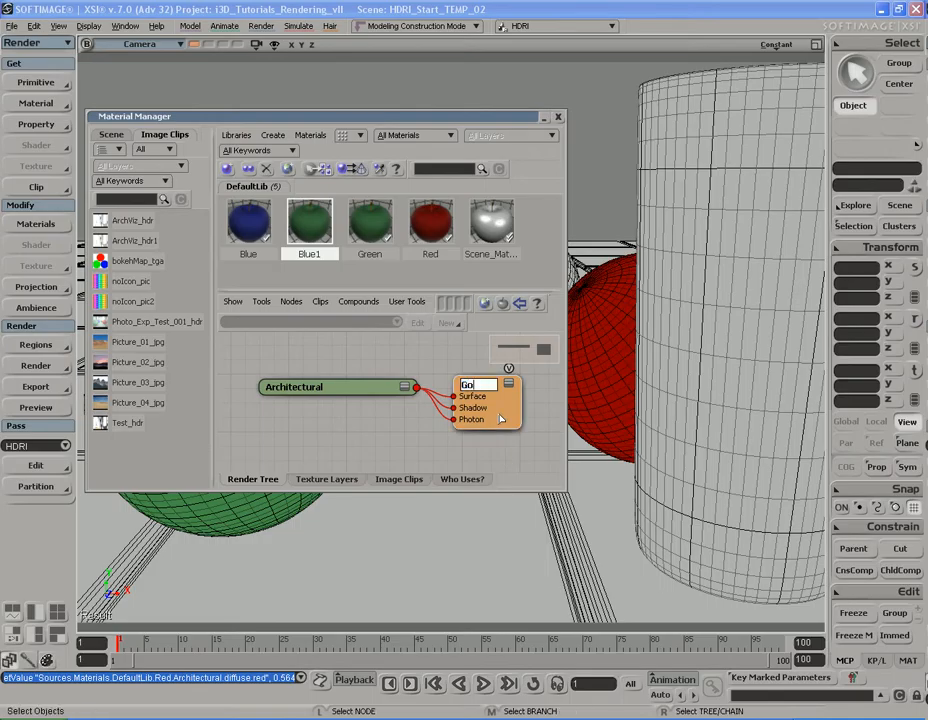
{"action": "key", "text": "Return"}
Step: Set the diffuse color of Gold's Architectural shader to pale yellow with R 1.000, G 0.970 and B 0.634
{"action": "double_click", "coordinate": [348, 393]}
{"action": "left_click", "coordinate": [561, 117]}
{"action": "left_click", "coordinate": [559, 118]}
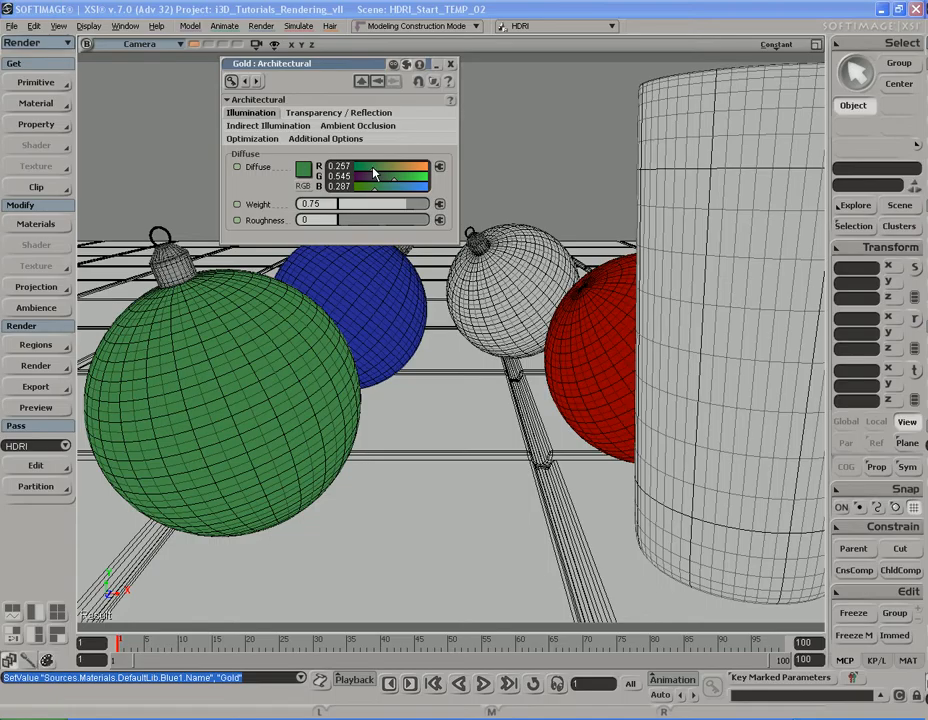
{"action": "left_click_drag", "start_coordinate": [374, 174], "coordinate": [429, 177]}
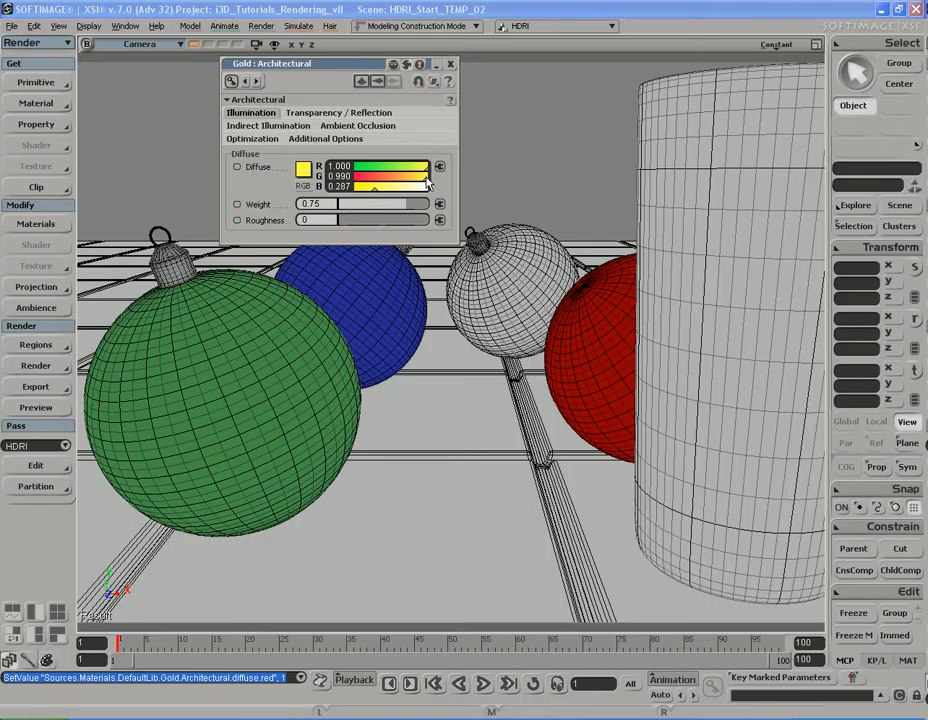
{"action": "left_click_drag", "start_coordinate": [426, 180], "coordinate": [403, 193]}
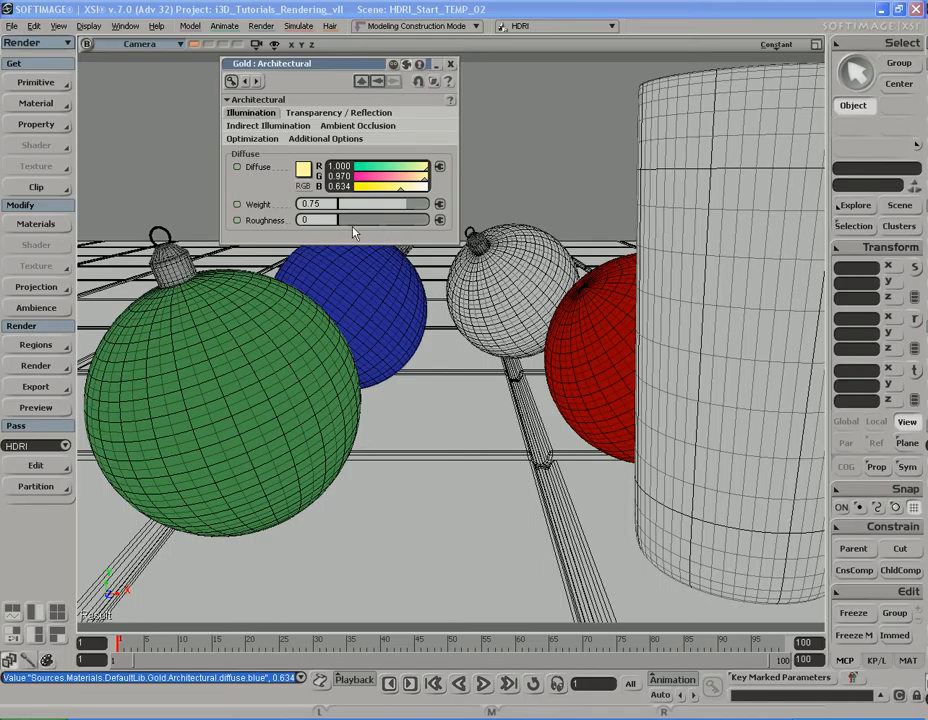
Step: Render a preview of the scene with the green, blue and red ornaments and close it
{"action": "left_click", "coordinate": [311, 204]}
{"action": "key", "text": "shift+r"}
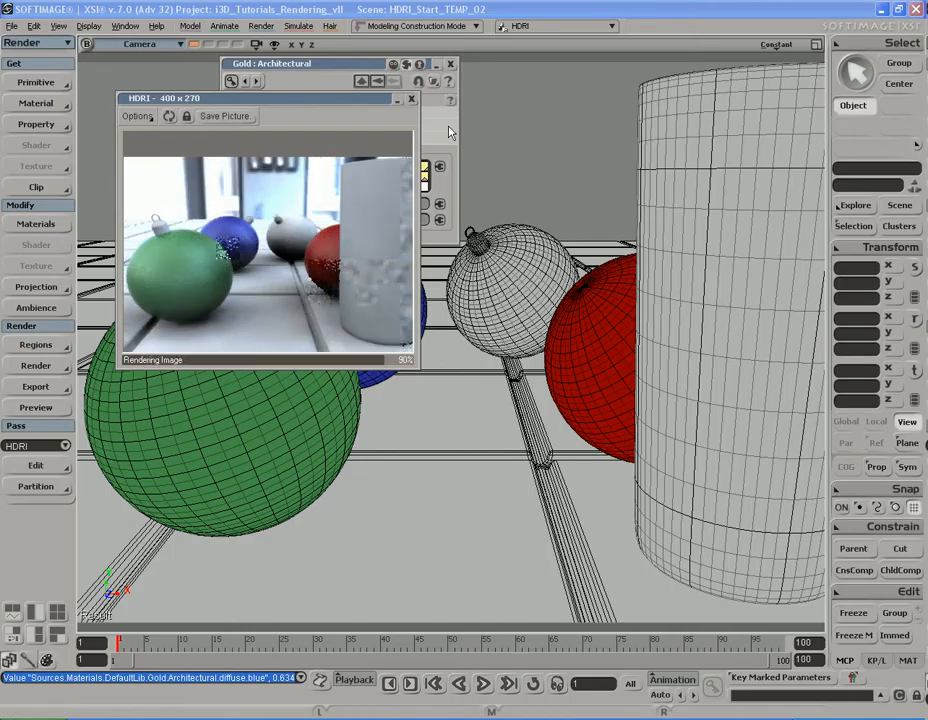
{"action": "left_click", "coordinate": [411, 99]}
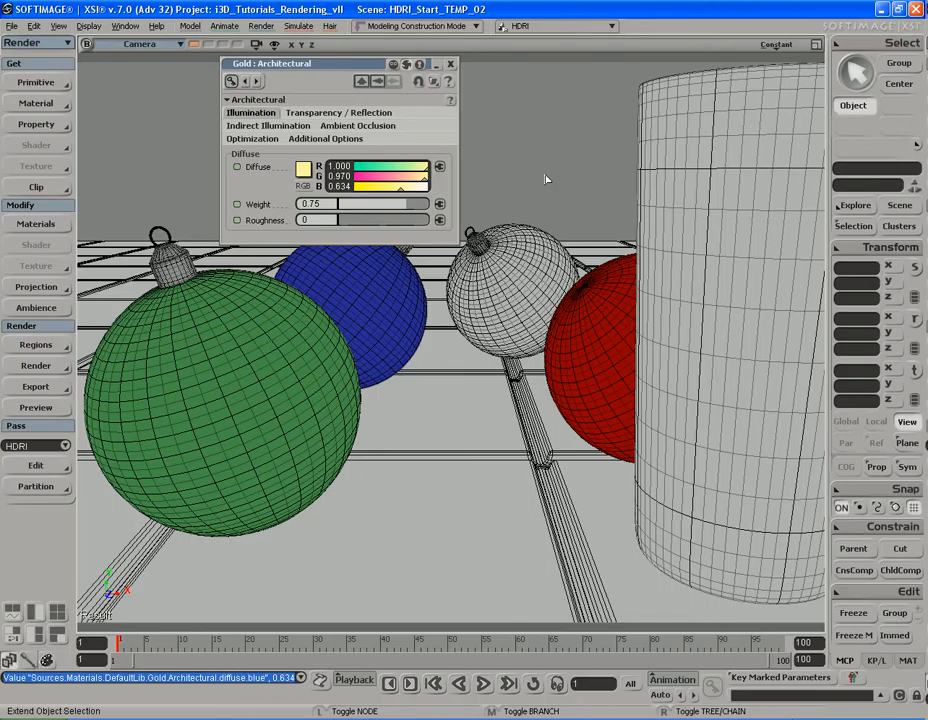
Step: Assign the Gold material to the remaining white ornament behind the red one
{"action": "key", "text": "ctrl+7"}
{"action": "left_click_drag", "start_coordinate": [435, 119], "coordinate": [507, 311]}
{"action": "left_click_drag", "start_coordinate": [382, 416], "coordinate": [528, 270]}
{"action": "left_click", "coordinate": [630, 310]}
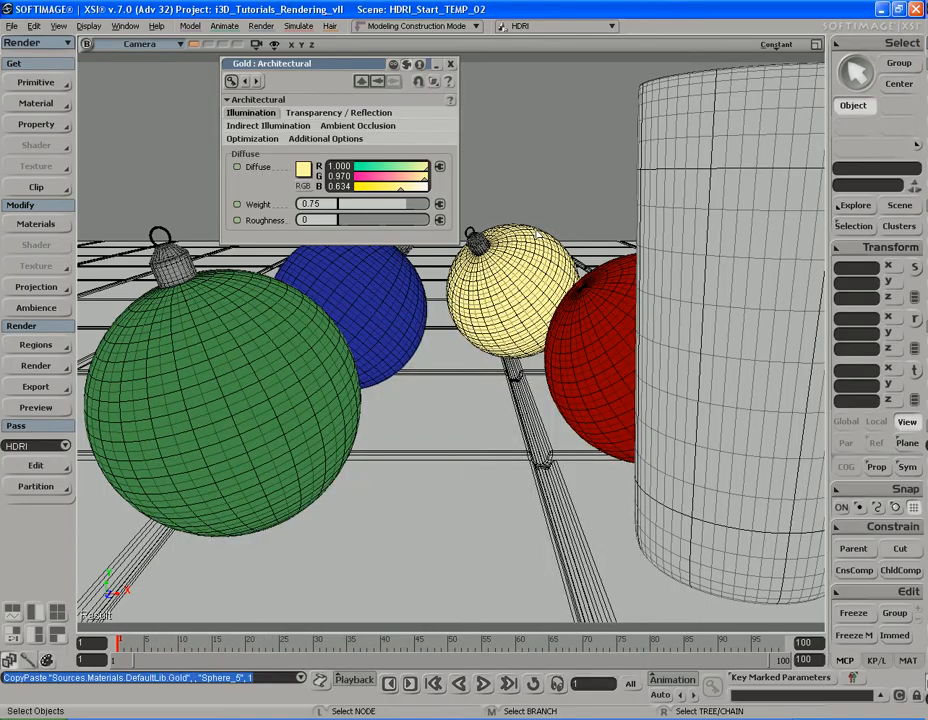
Step: Render a preview to check the Gold material on its ornament, then close the preview
{"action": "key", "text": "shift+r"}
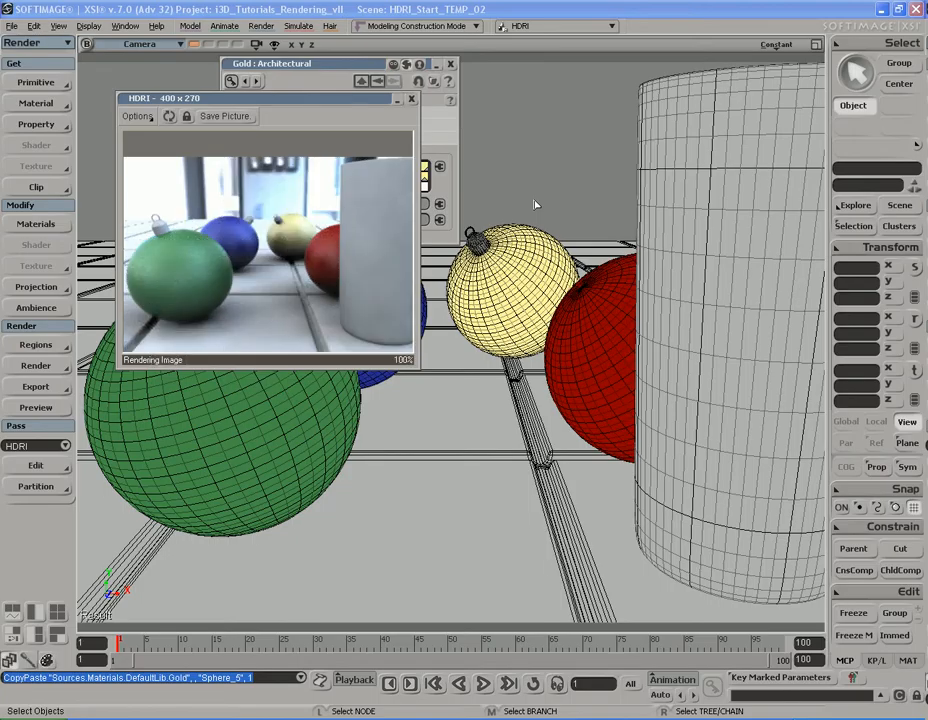
{"action": "left_click_drag", "start_coordinate": [338, 103], "coordinate": [355, 266]}
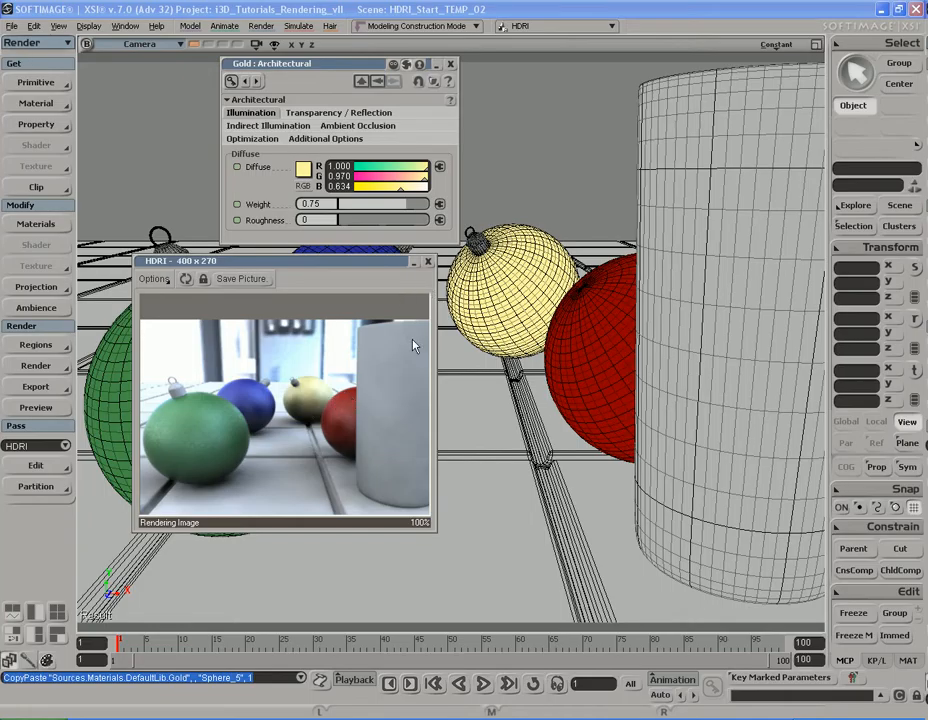
{"action": "left_click", "coordinate": [428, 264]}
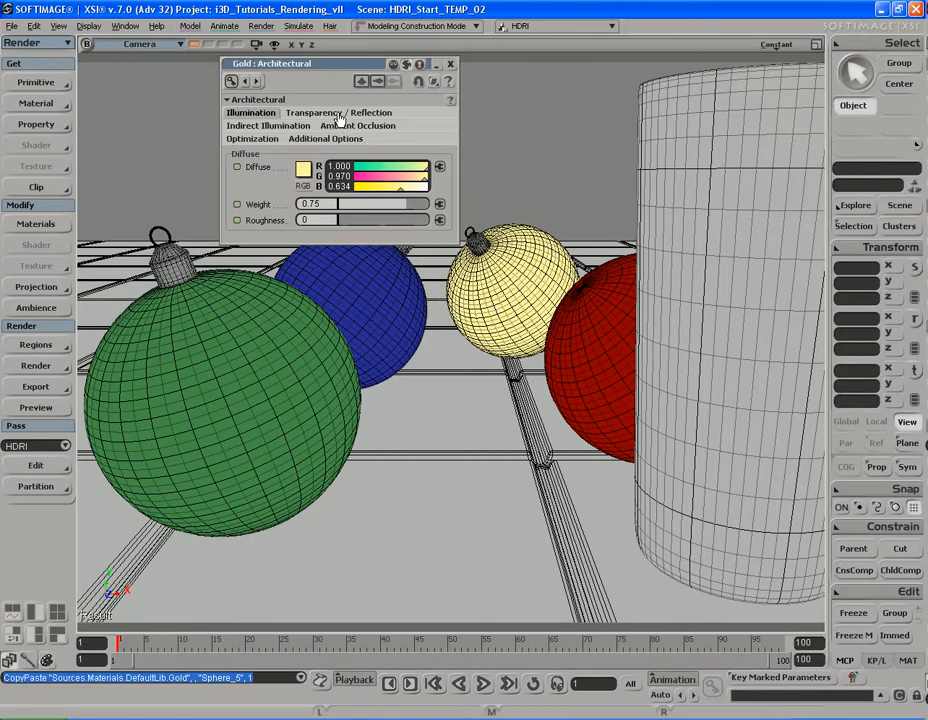
Step: Set the Gold material's reflectivity to 1 and reflection glossiness to 0.3, and enable Metal material
{"action": "left_click", "coordinate": [338, 116]}
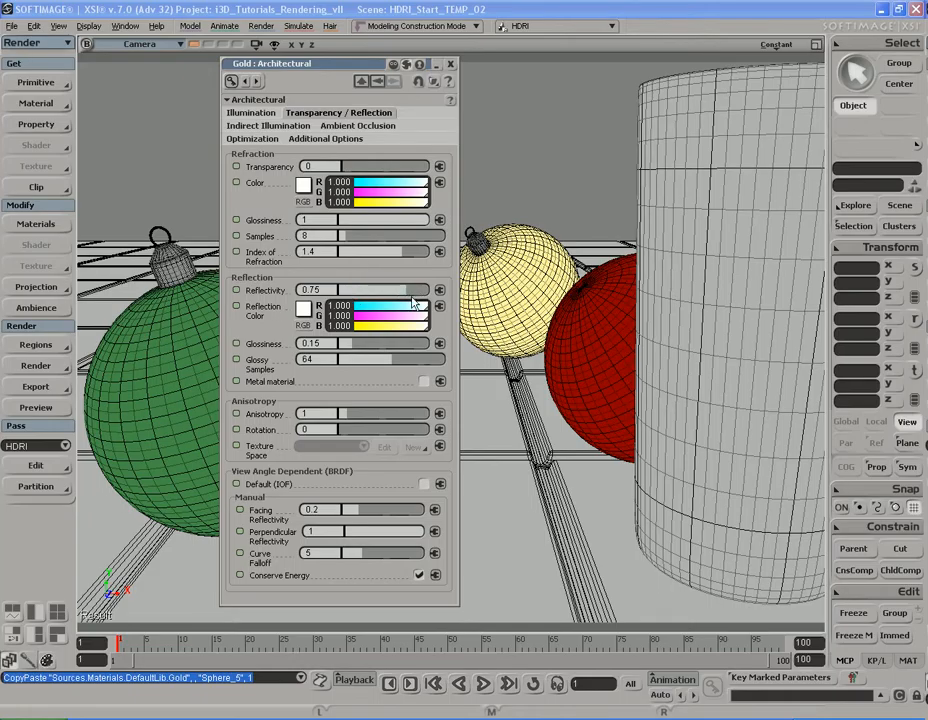
{"action": "left_click_drag", "start_coordinate": [407, 296], "coordinate": [436, 300]}
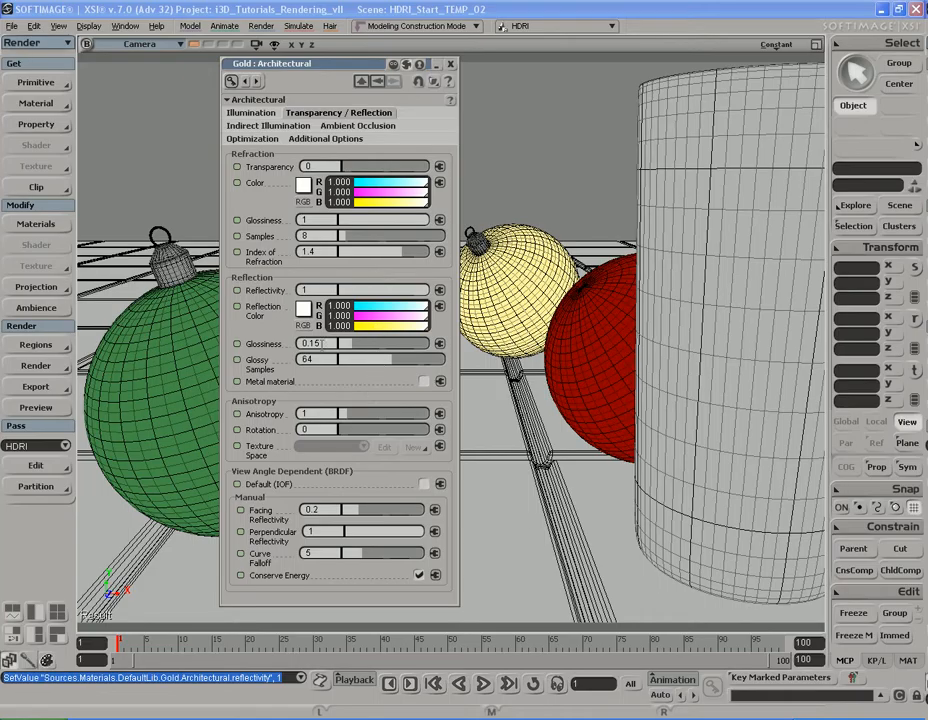
{"action": "left_click", "coordinate": [326, 344]}
{"action": "type", "text": "0.3"}
{"action": "key", "text": "Return"}
{"action": "left_click", "coordinate": [424, 382]}
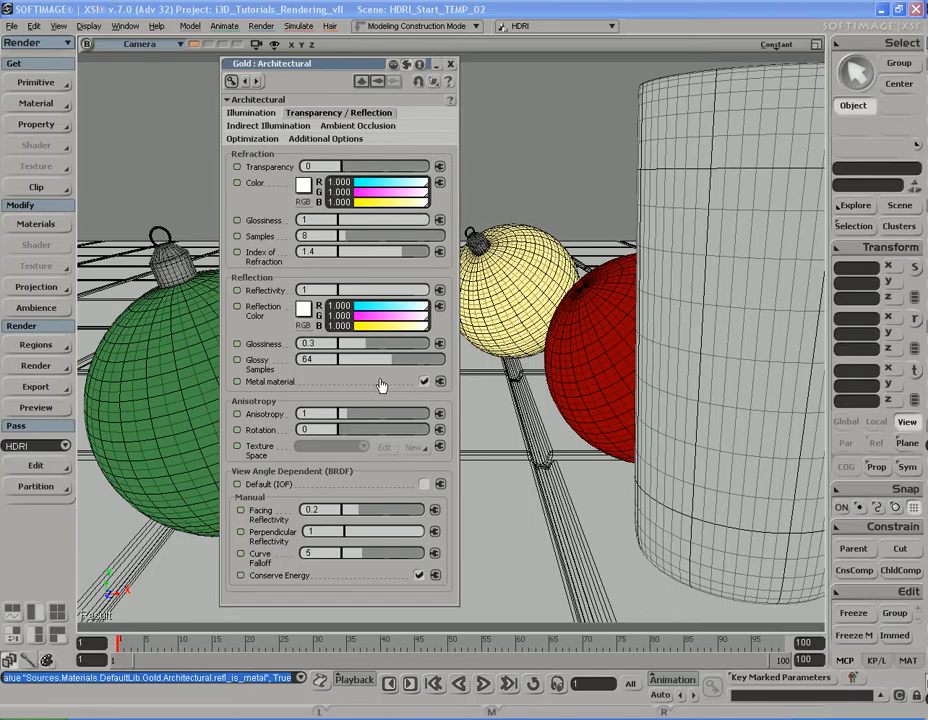
Step: Set the Gold material's anisotropy to 3, render a preview to check it, and close the material's properties
{"action": "left_click", "coordinate": [330, 413]}
{"action": "type", "text": "3"}
{"action": "key", "text": "Return"}
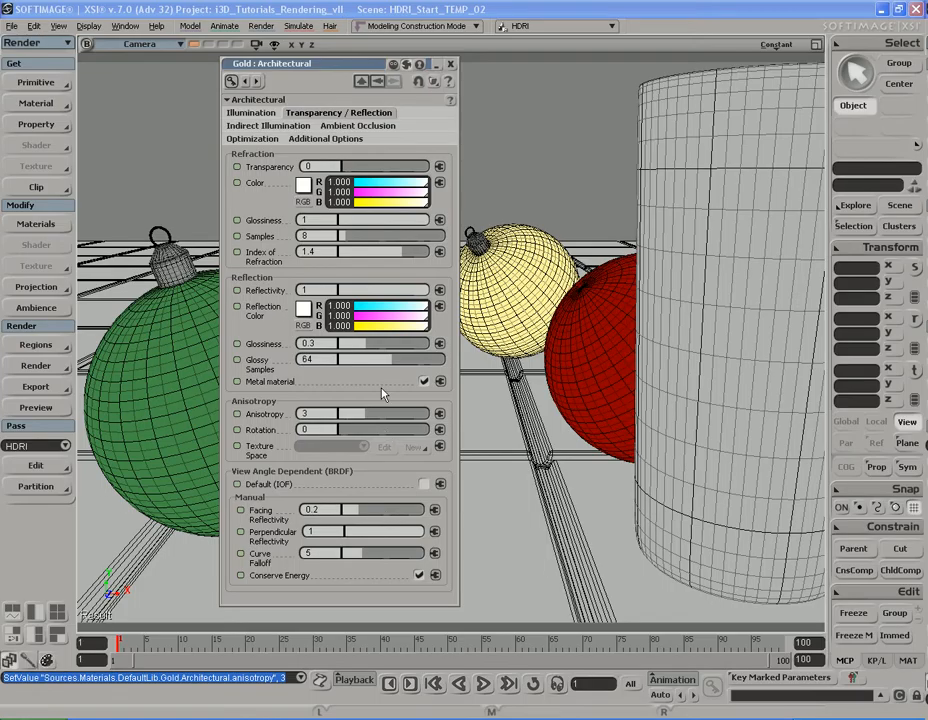
{"action": "key", "text": "shift+r"}
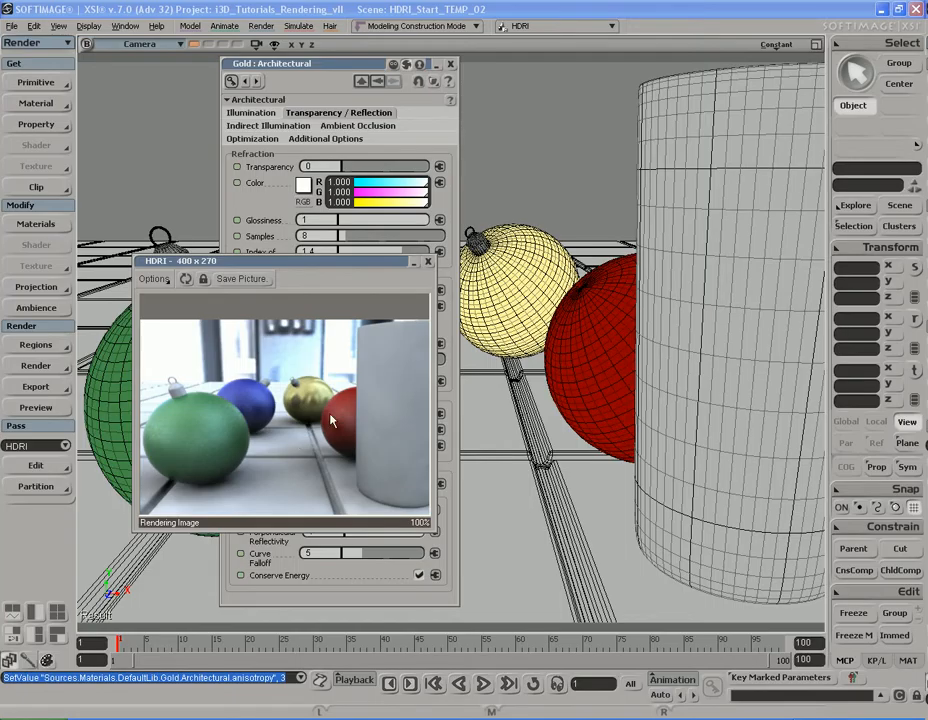
{"action": "left_click", "coordinate": [427, 262]}
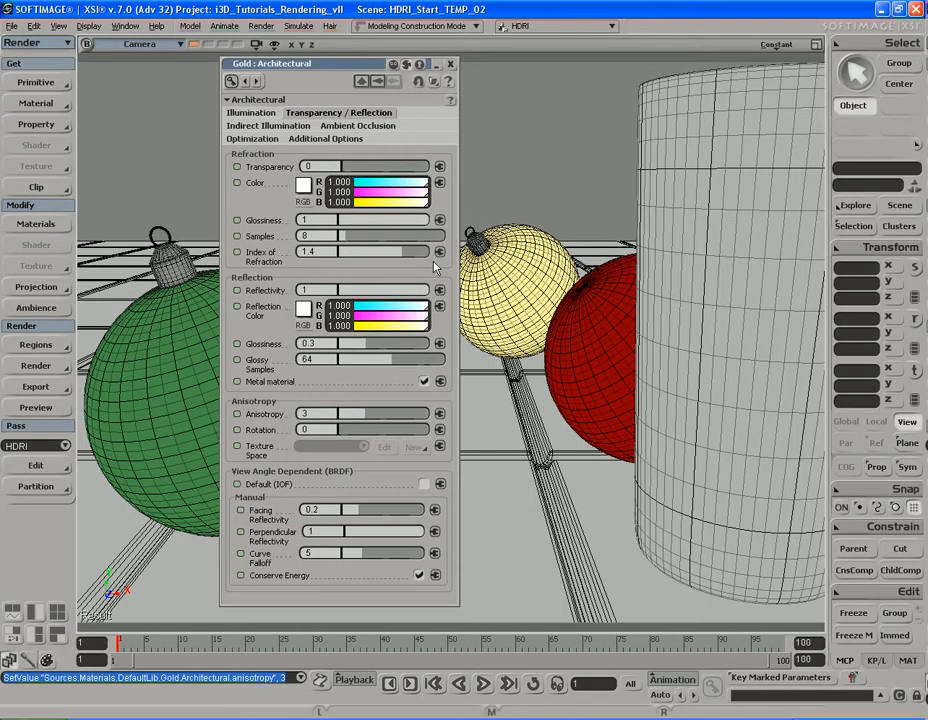
{"action": "left_click", "coordinate": [450, 64]}
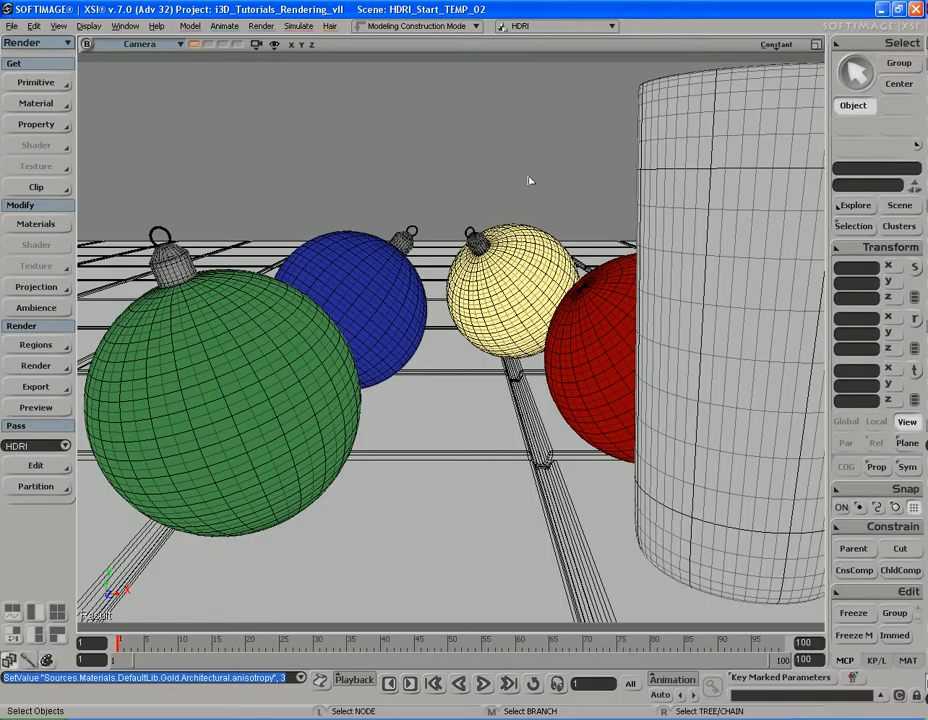
Step: Open the Material Manager over the viewport and collapse it so the ornaments can be reached
{"action": "key", "text": "ctrl+7"}
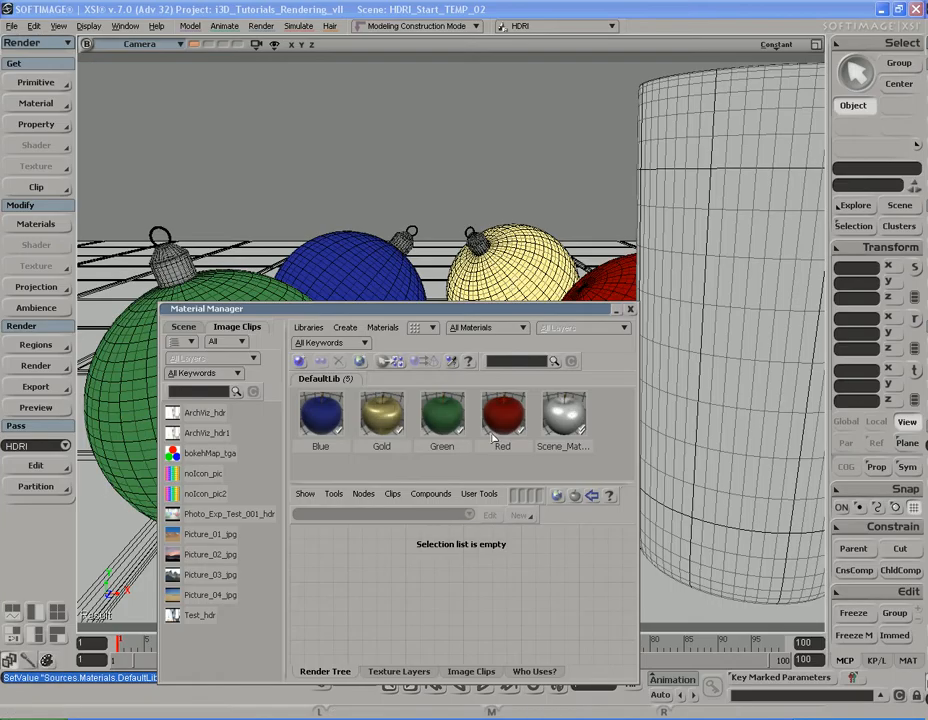
{"action": "left_click_drag", "start_coordinate": [420, 309], "coordinate": [398, 123]}
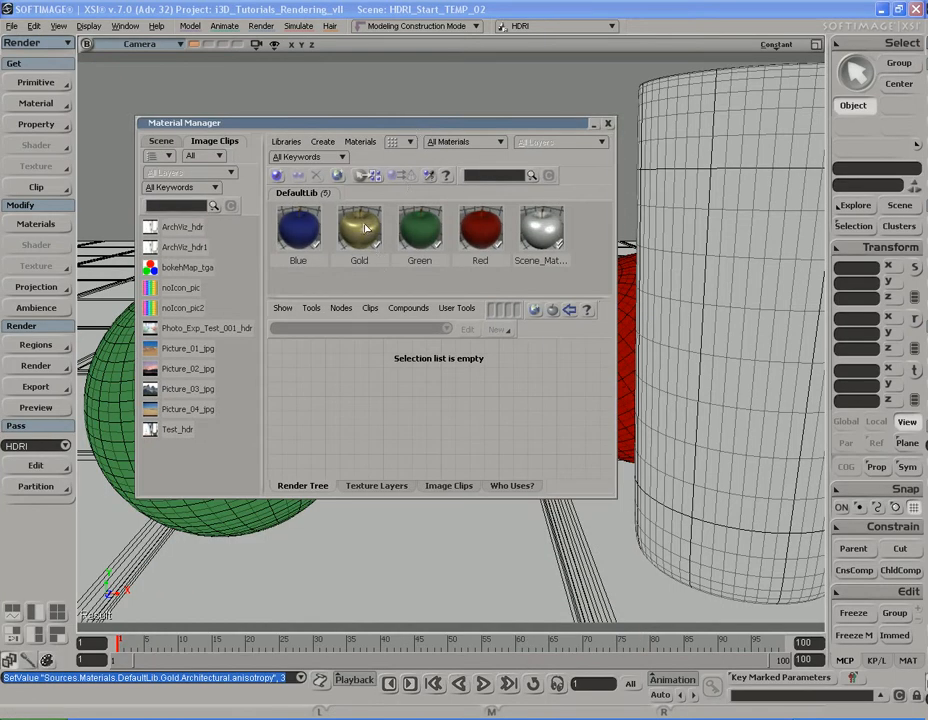
{"action": "double_click", "coordinate": [472, 124]}
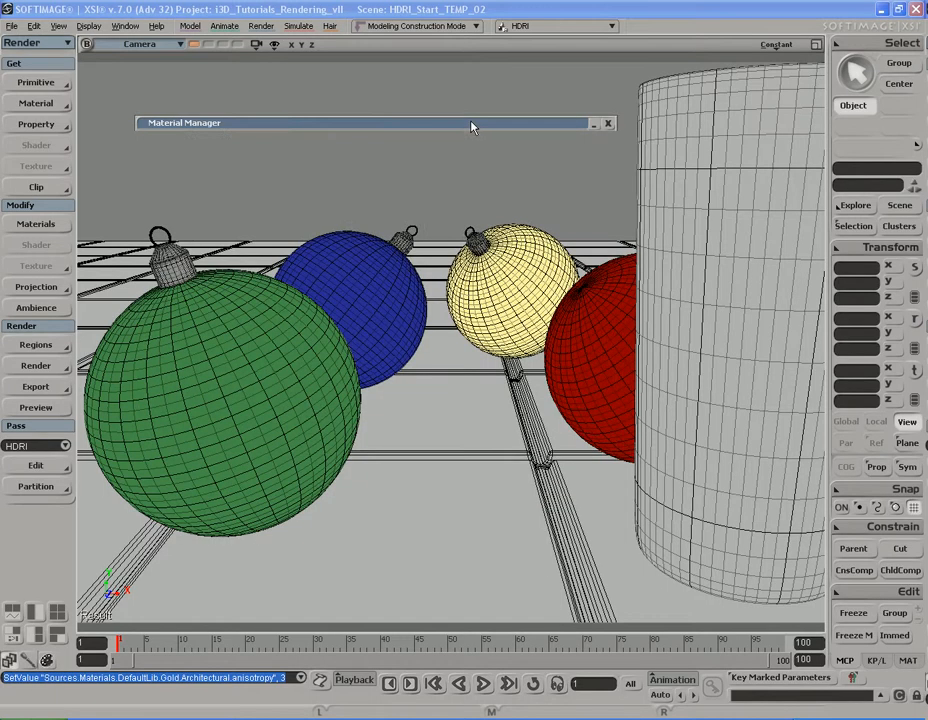
{"action": "left_click", "coordinate": [175, 262]}
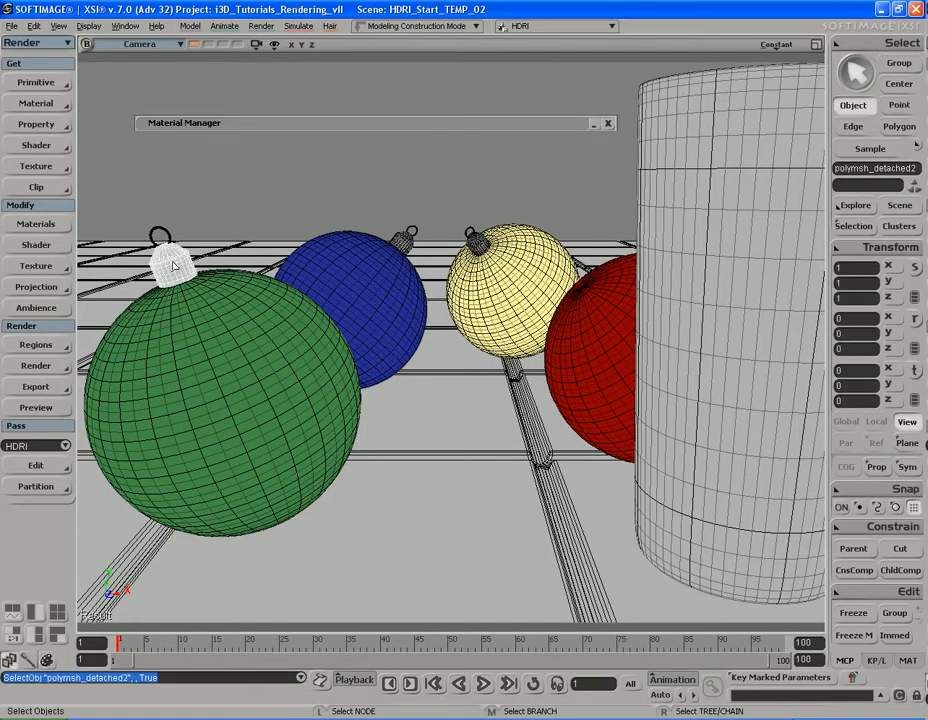
{"action": "left_click", "coordinate": [402, 242]}
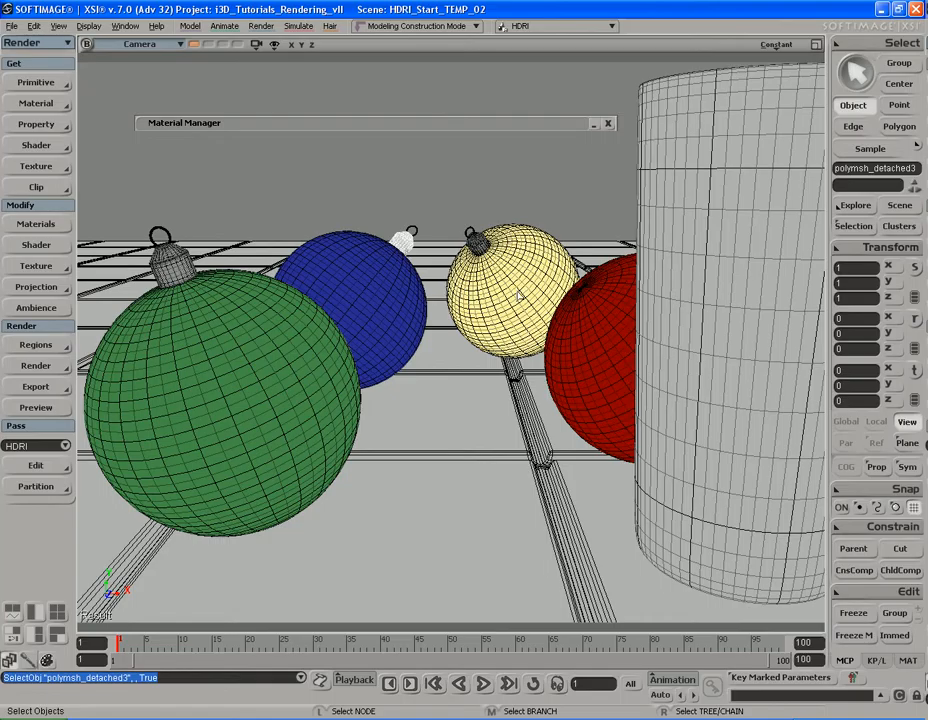
{"action": "left_click", "coordinate": [520, 269]}
{"action": "left_click", "coordinate": [404, 250]}
{"action": "left_click", "coordinate": [182, 264]}
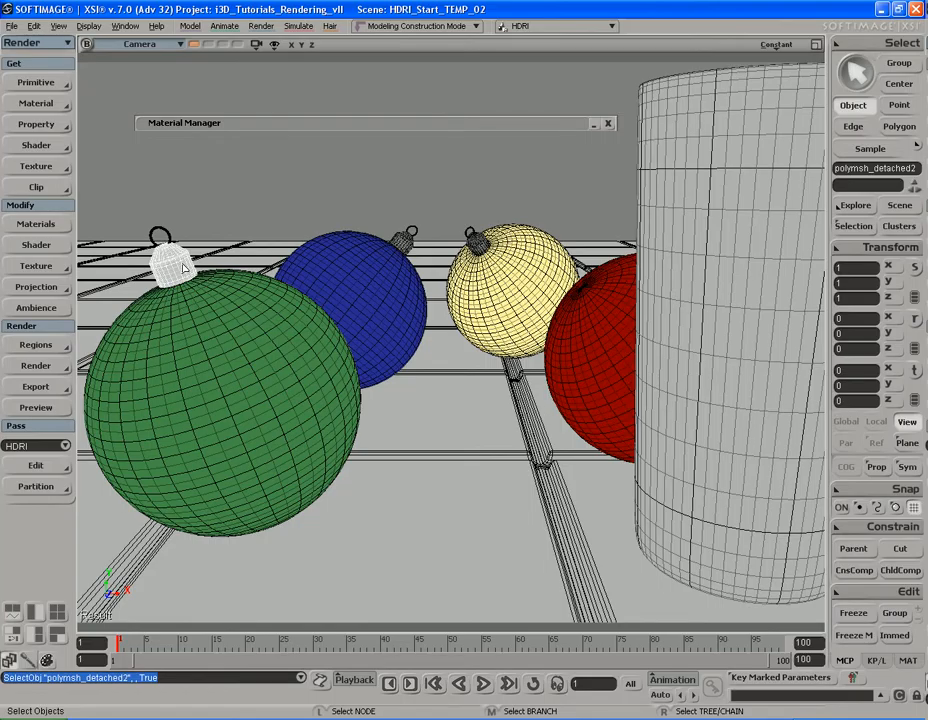
Step: Duplicate the Gold material in the Material Manager and rename the copy Dirty Gold
{"action": "double_click", "coordinate": [365, 124]}
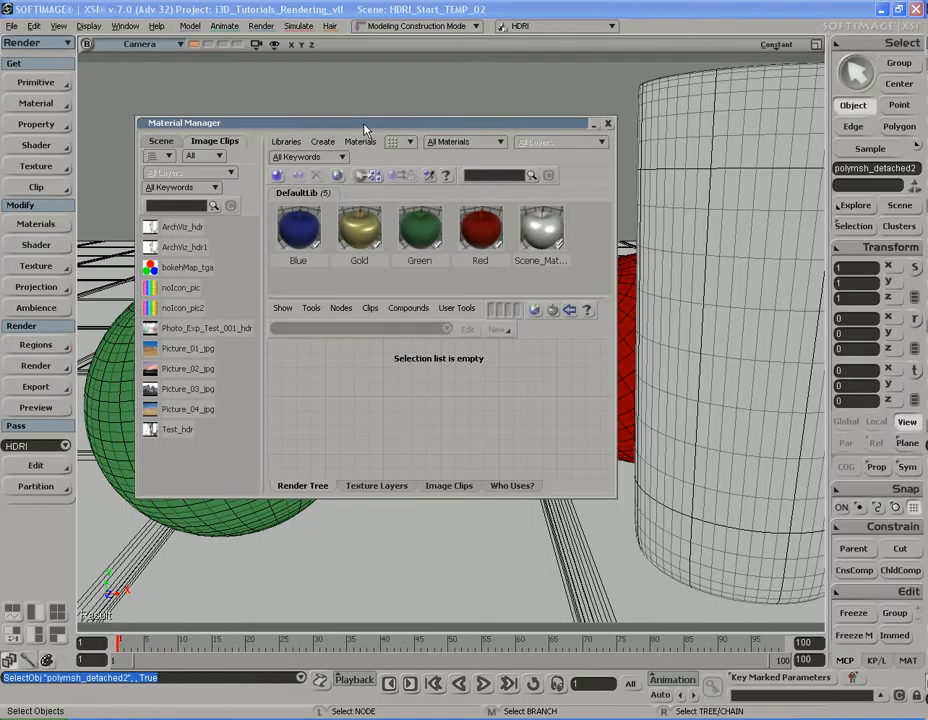
{"action": "left_click", "coordinate": [362, 230]}
{"action": "right_click", "coordinate": [365, 232]}
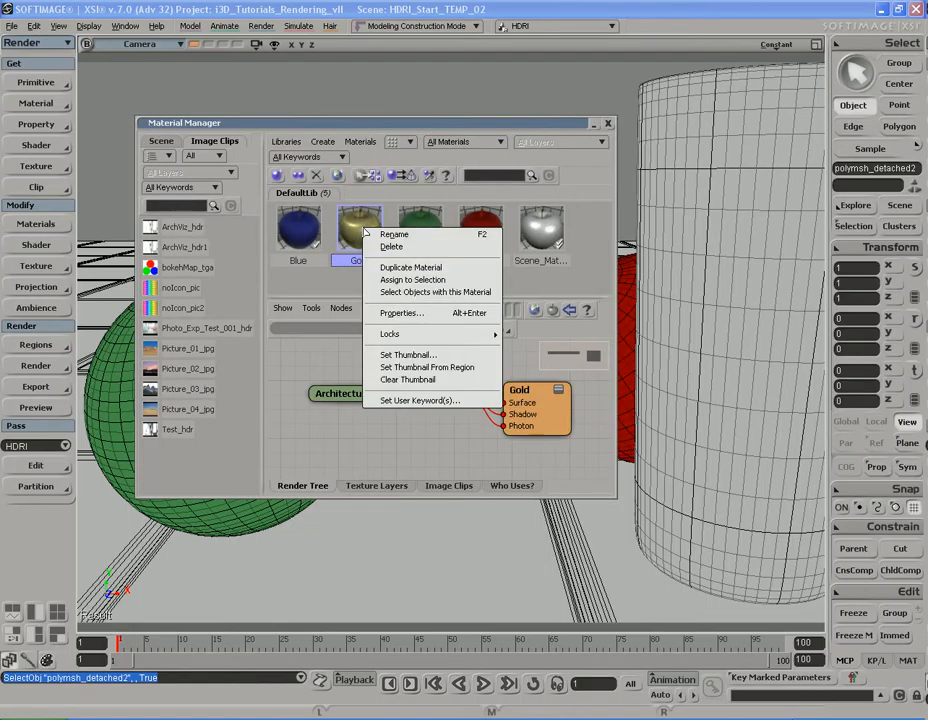
{"action": "left_click", "coordinate": [410, 267]}
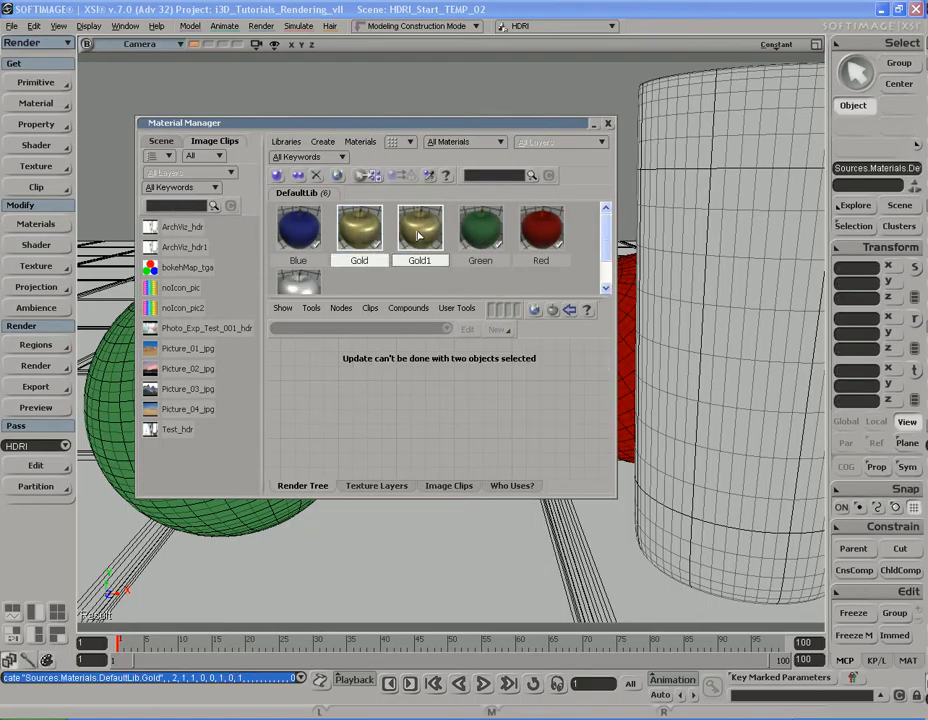
{"action": "left_click", "coordinate": [417, 236]}
{"action": "key", "text": "F2"}
{"action": "type", "text": "Di"}
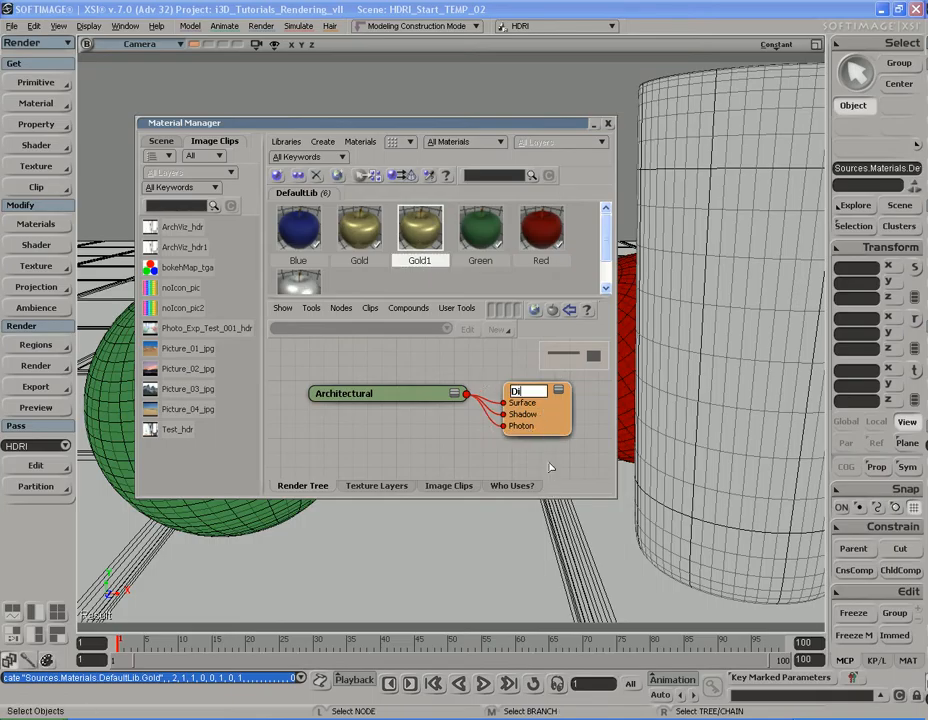
{"action": "type", "text": "rty Gold"}
{"action": "key", "text": "Return"}
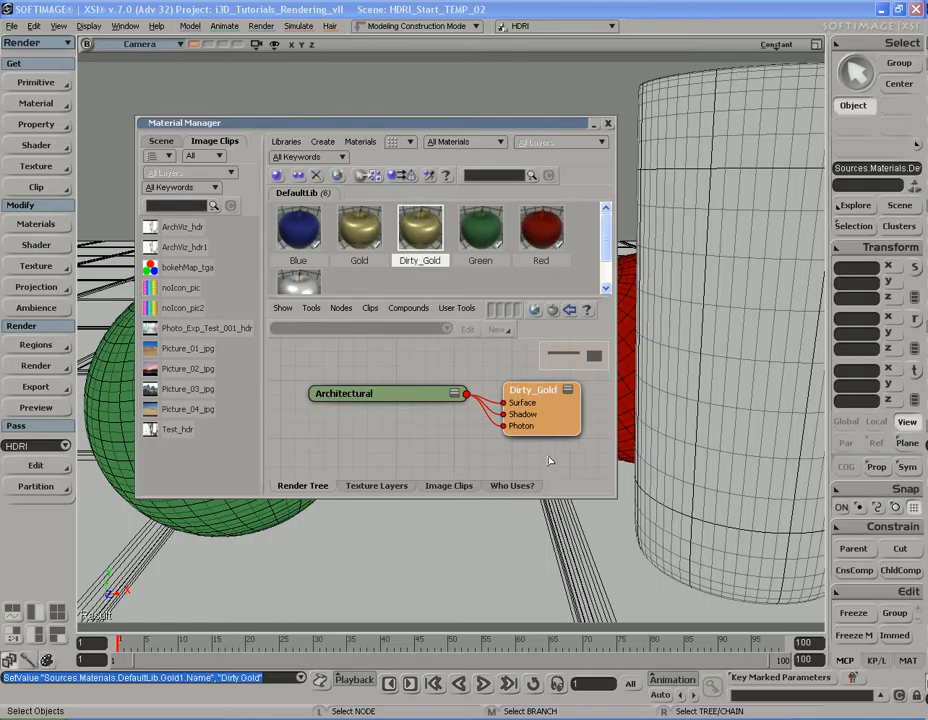
Step: Collapse the Material Manager out of the way and select the green ornament's cap and hanging ring
{"action": "left_click_drag", "start_coordinate": [404, 130], "coordinate": [574, 216]}
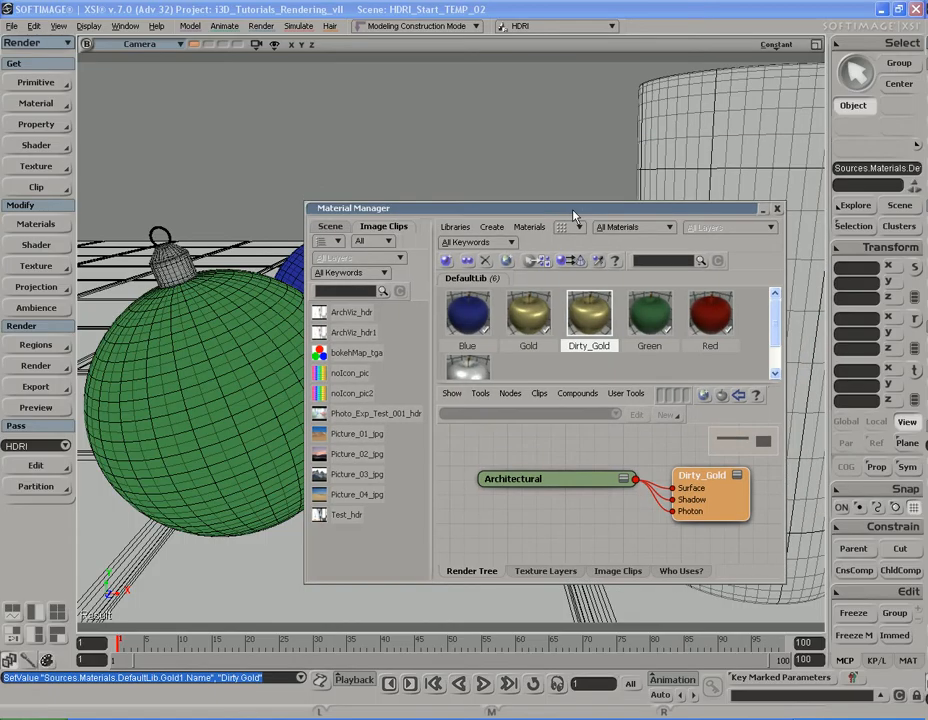
{"action": "double_click", "coordinate": [667, 212]}
{"action": "left_click_drag", "start_coordinate": [646, 209], "coordinate": [516, 114]}
{"action": "key", "text": "s"}
{"action": "right_click_drag", "start_coordinate": [526, 326], "coordinate": [468, 318]}
{"action": "left_click_drag", "start_coordinate": [300, 295], "coordinate": [412, 321]}
{"action": "right_click_drag", "start_coordinate": [412, 321], "coordinate": [439, 323]}
{"action": "key", "text": "space"}
{"action": "left_click", "coordinate": [367, 320]}
{"action": "left_click", "coordinate": [352, 280], "text": "shift"}
Step: Add the caps and hanging rings of the blue and gold ornaments to the selection
{"action": "key", "text": "s"}
{"action": "right_click_drag", "start_coordinate": [352, 280], "coordinate": [418, 333]}
{"action": "left_click", "coordinate": [418, 333], "text": "shift"}
{"action": "left_click", "coordinate": [392, 308], "text": "shift"}
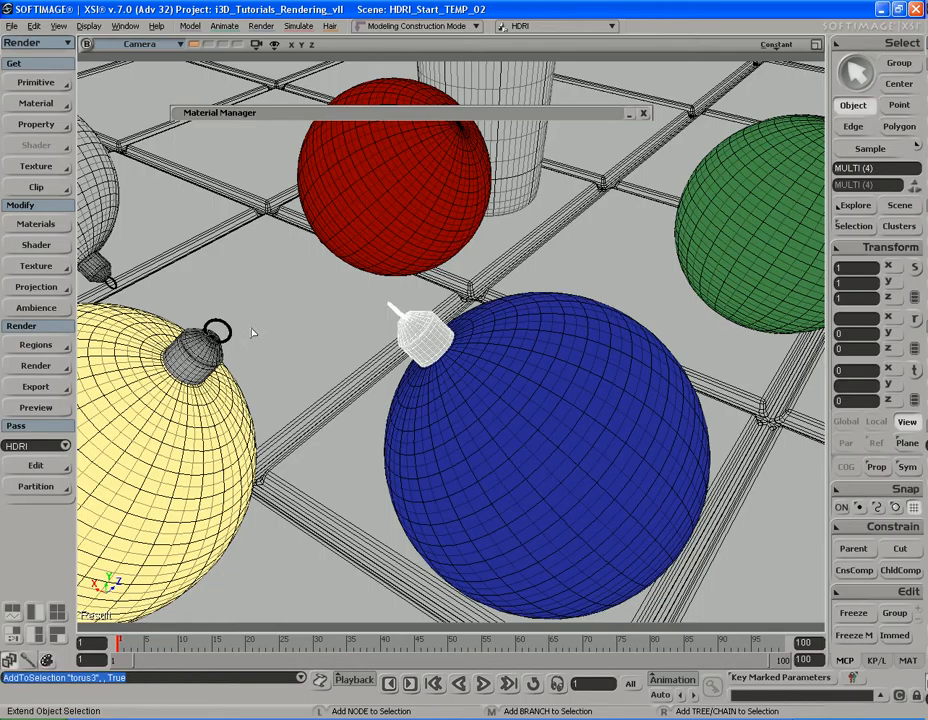
{"action": "left_click", "coordinate": [218, 339], "text": "shift"}
{"action": "left_click", "coordinate": [212, 357], "text": "shift"}
Step: Add the caps and hanging rings of the white and red ornaments to the selection
{"action": "key", "text": "s"}
{"action": "right_click_drag", "start_coordinate": [302, 371], "coordinate": [298, 360]}
{"action": "left_click_drag", "start_coordinate": [276, 369], "coordinate": [421, 302]}
{"action": "right_click_drag", "start_coordinate": [421, 302], "coordinate": [414, 288]}
{"action": "scroll", "coordinate": [399, 304], "scroll_direction": "up", "scroll_amount": 5}
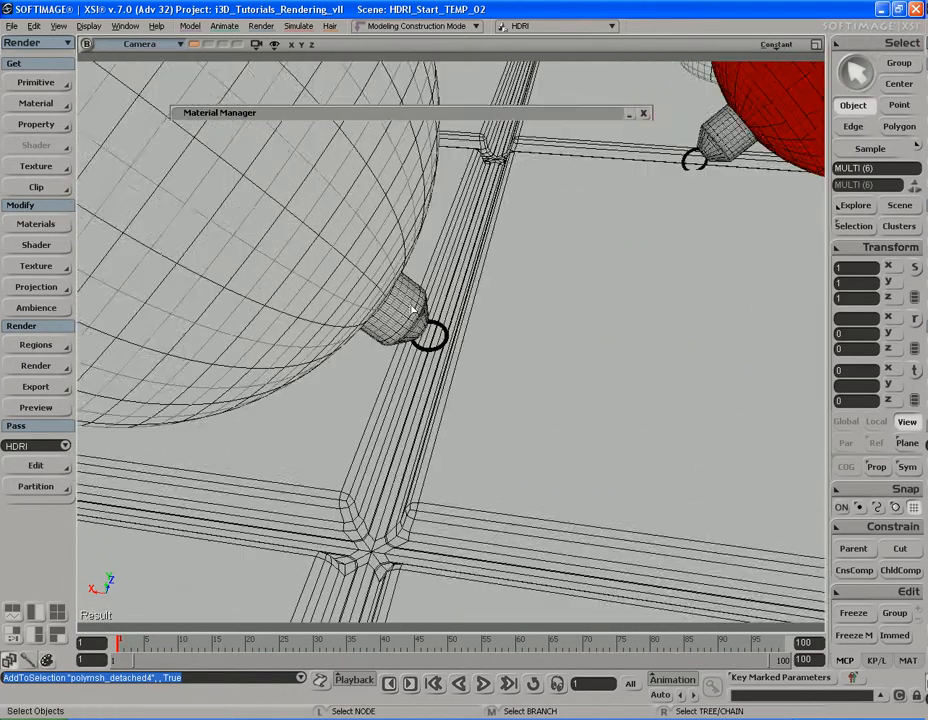
{"action": "left_click", "coordinate": [399, 305], "text": "shift"}
{"action": "left_click", "coordinate": [440, 320], "text": "shift"}
{"action": "left_click", "coordinate": [752, 103], "text": "shift"}
{"action": "left_click", "coordinate": [777, 91], "text": "shift"}
Step: Return to the Camera view, assign the Dirty_Gold material to the selected caps and rings, and close the Material Manager
{"action": "key", "text": "s"}
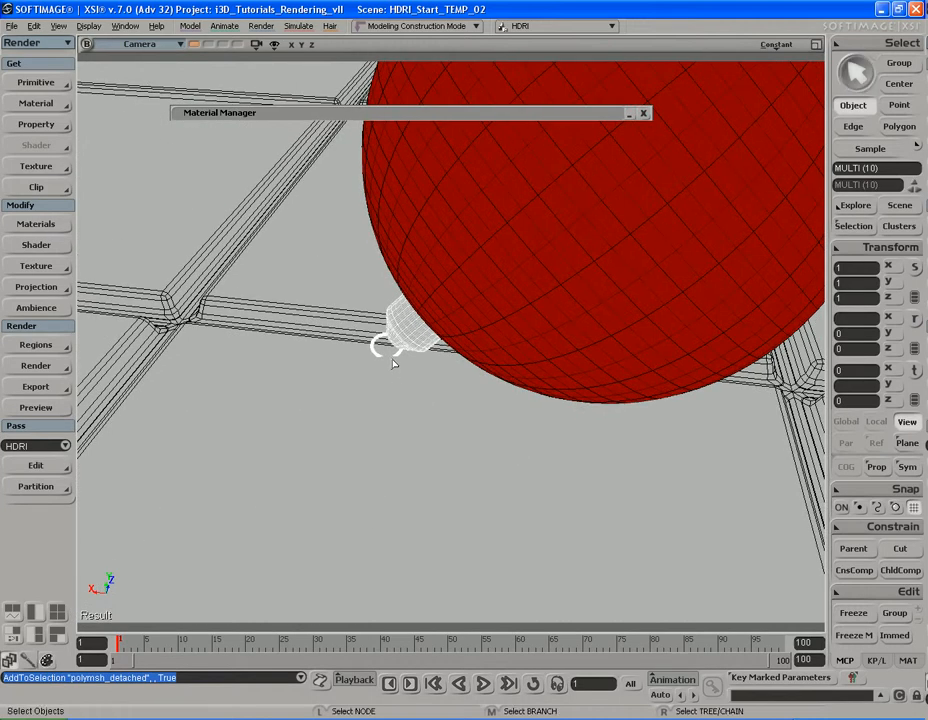
{"action": "scroll", "coordinate": [452, 424], "scroll_direction": "down", "scroll_amount": 8}
{"action": "key", "text": "s"}
{"action": "right_click_drag", "start_coordinate": [452, 424], "coordinate": [404, 375]}
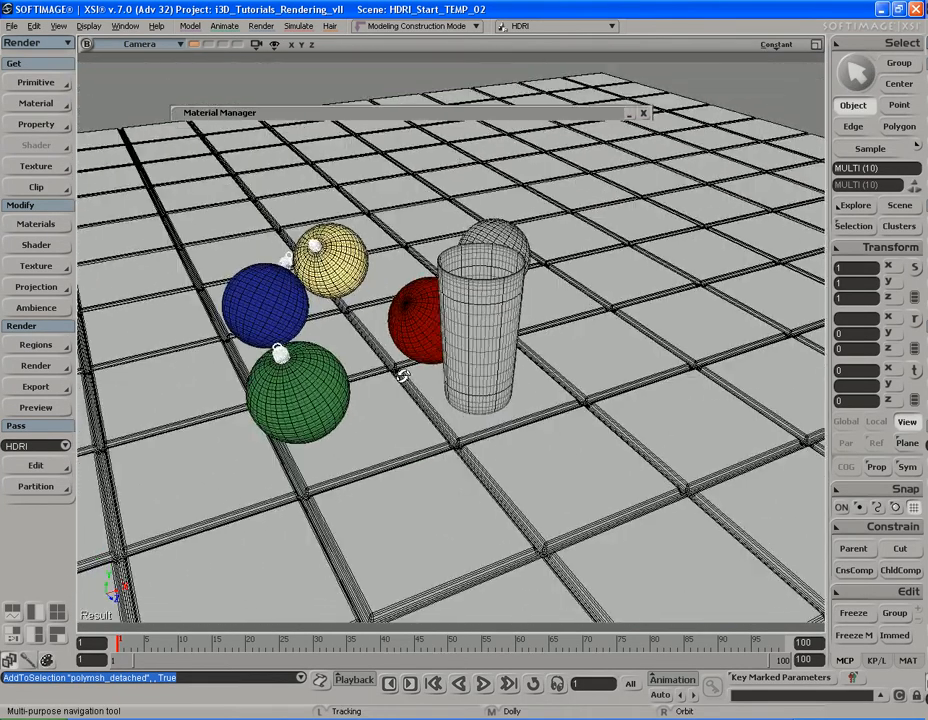
{"action": "middle_click_drag", "start_coordinate": [404, 375], "coordinate": [396, 375]}
{"action": "left_click_drag", "start_coordinate": [396, 375], "coordinate": [459, 369]}
{"action": "left_click", "coordinate": [195, 45]}
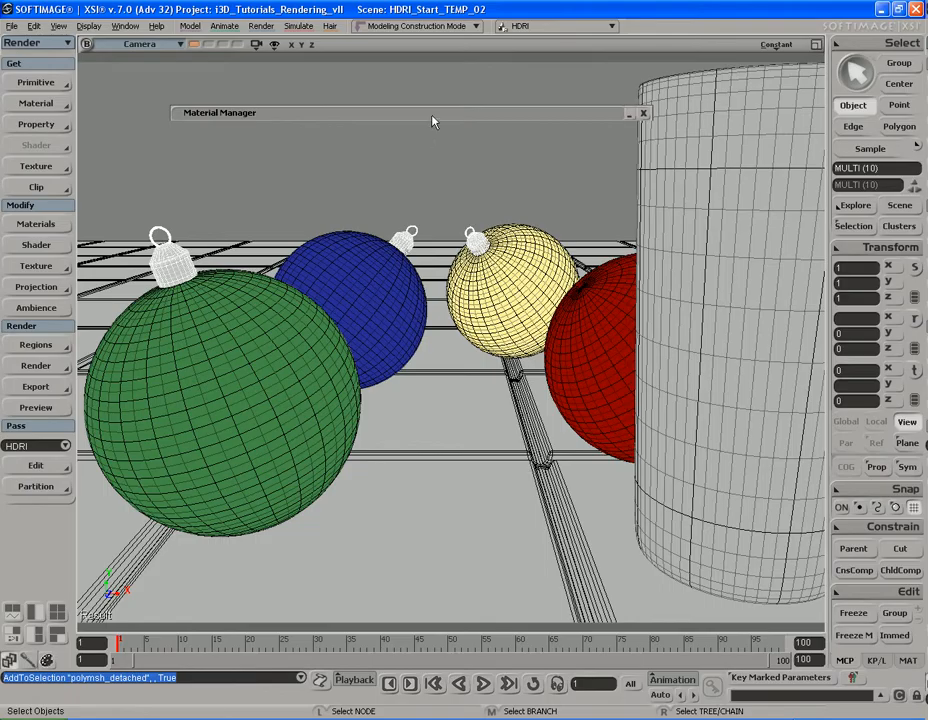
{"action": "right_click", "coordinate": [392, 227]}
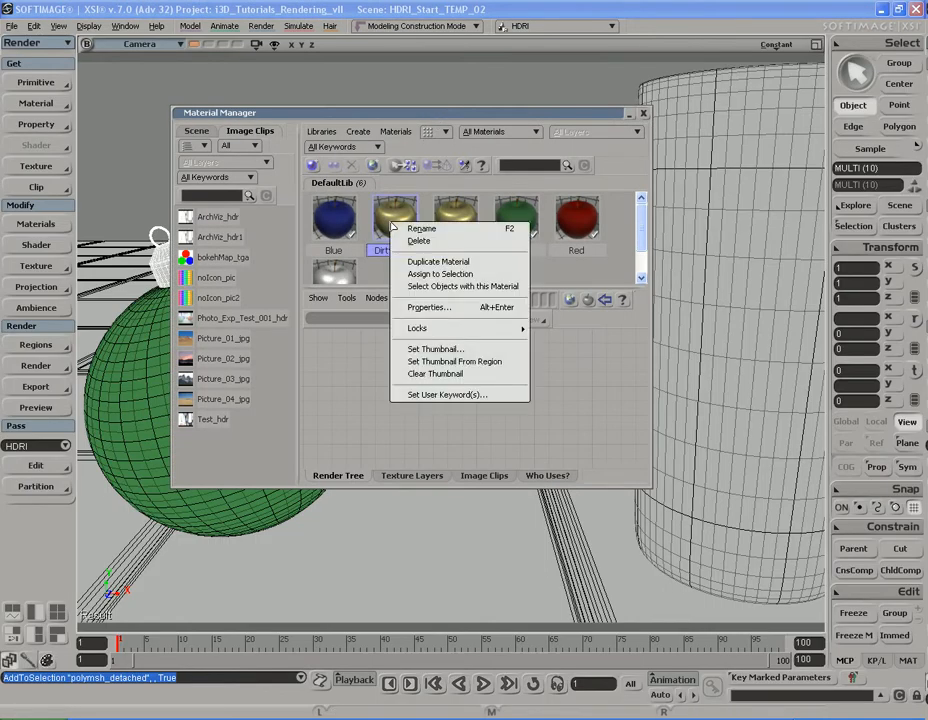
{"action": "left_click", "coordinate": [440, 273]}
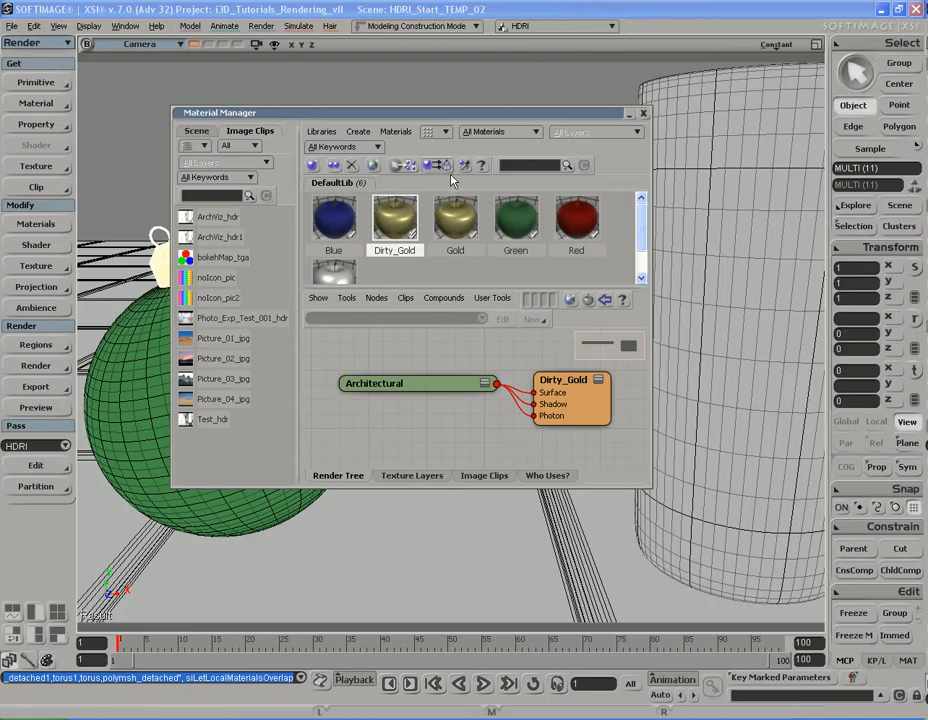
{"action": "left_click", "coordinate": [645, 115]}
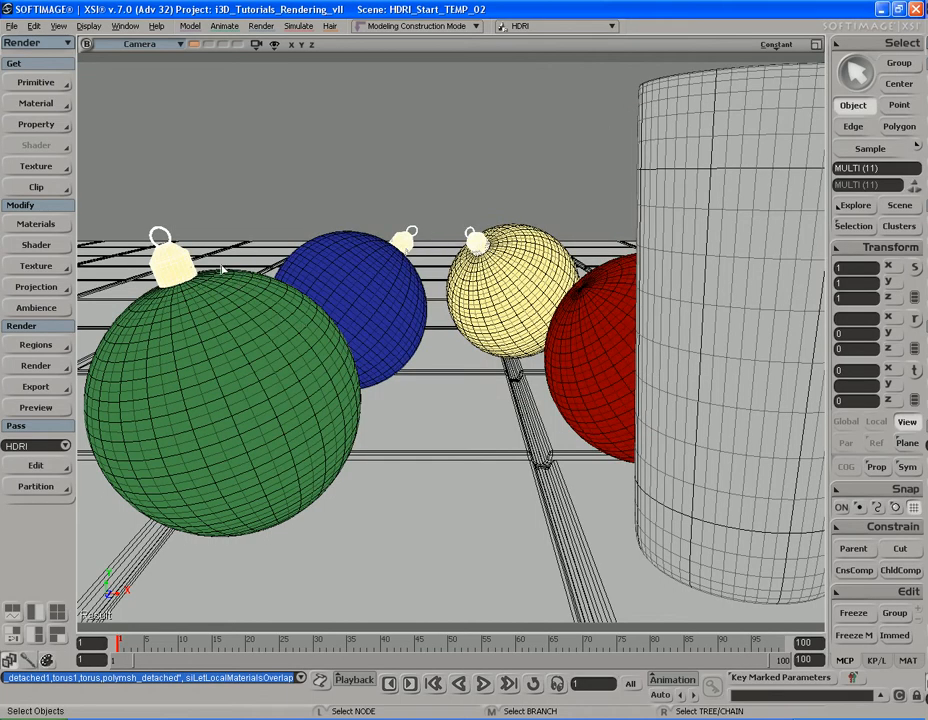
Step: Open the Render Tree for the green ornament cap's Dirty_Gold material, hide the node list, and frame the nodes
{"action": "left_click", "coordinate": [300, 268]}
{"action": "key", "text": "7"}
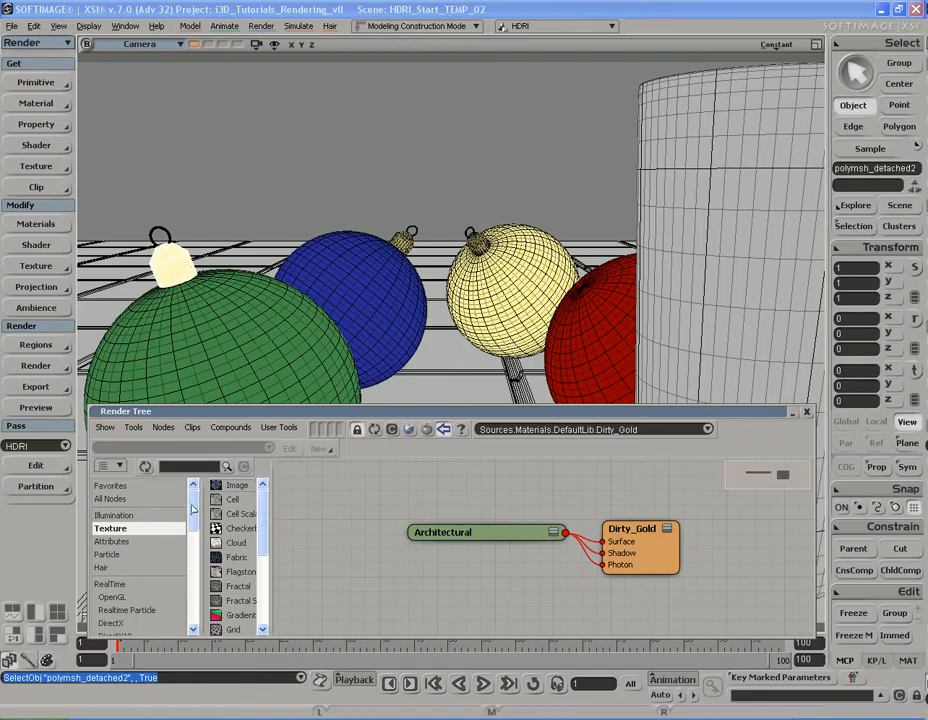
{"action": "mouse_move", "coordinate": [265, 511]}
{"action": "left_mouse_down"}
{"action": "mouse_move", "coordinate": [266, 540]}
{"action": "mouse_move", "coordinate": [266, 506]}
{"action": "left_mouse_up"}
{"action": "left_click", "coordinate": [444, 429]}
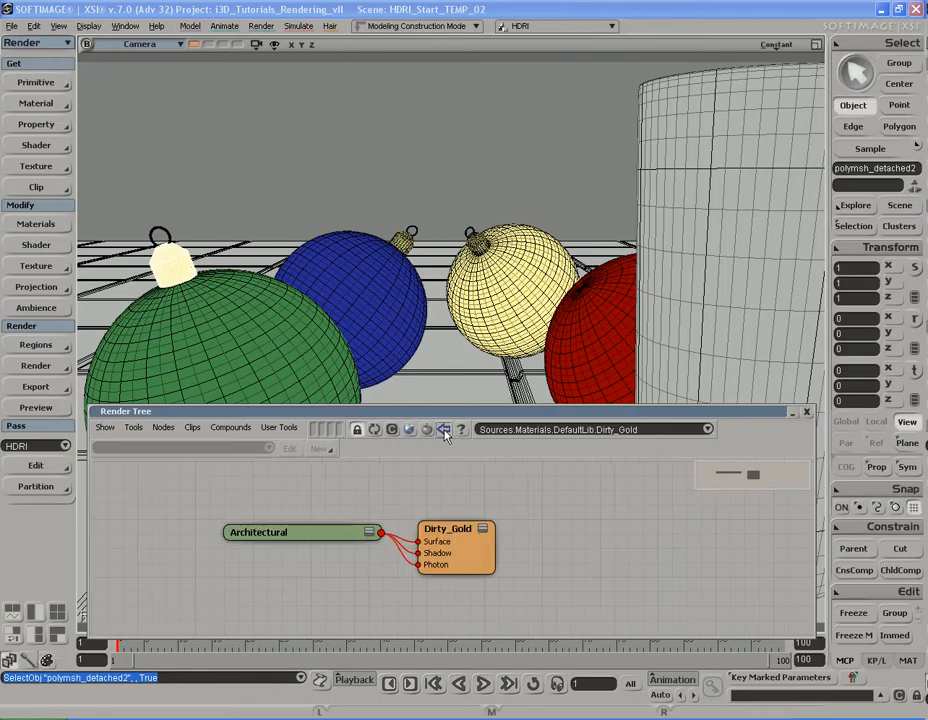
{"action": "left_click", "coordinate": [444, 429]}
{"action": "left_click", "coordinate": [444, 429]}
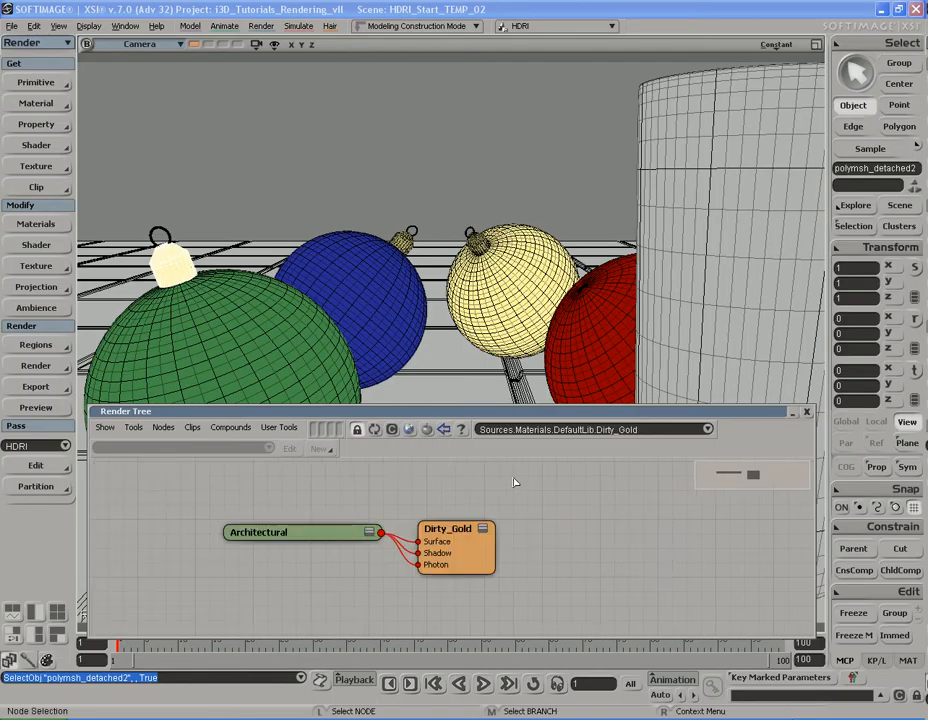
{"action": "key", "text": "a"}
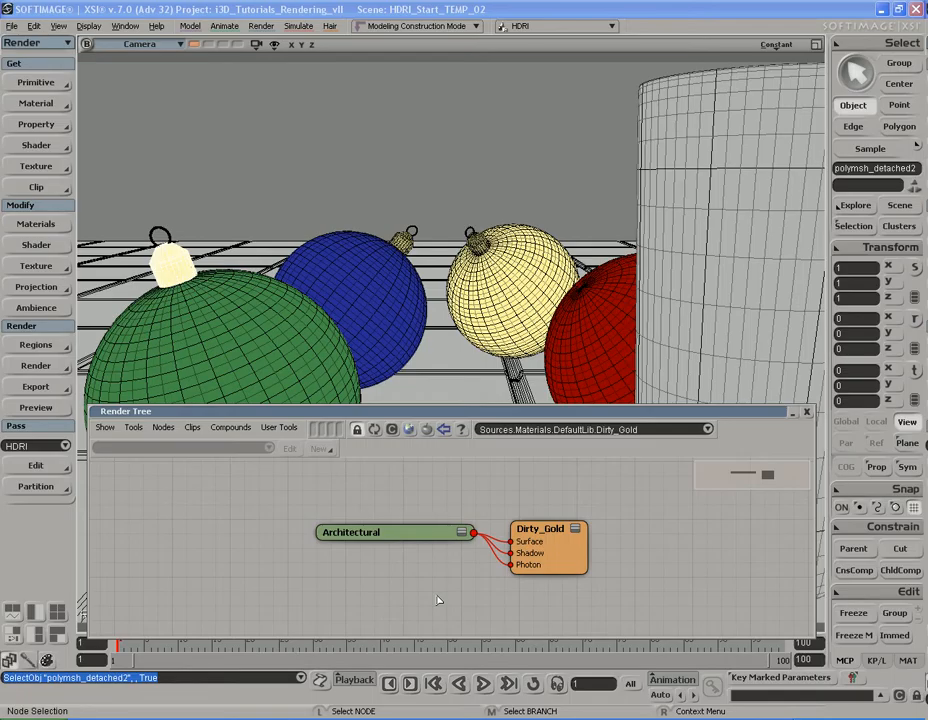
Step: Set the reflectivity of Dirty_Gold's Architectural shader to 1 with nothing selected in the scene, and close its properties
{"action": "double_click", "coordinate": [393, 532]}
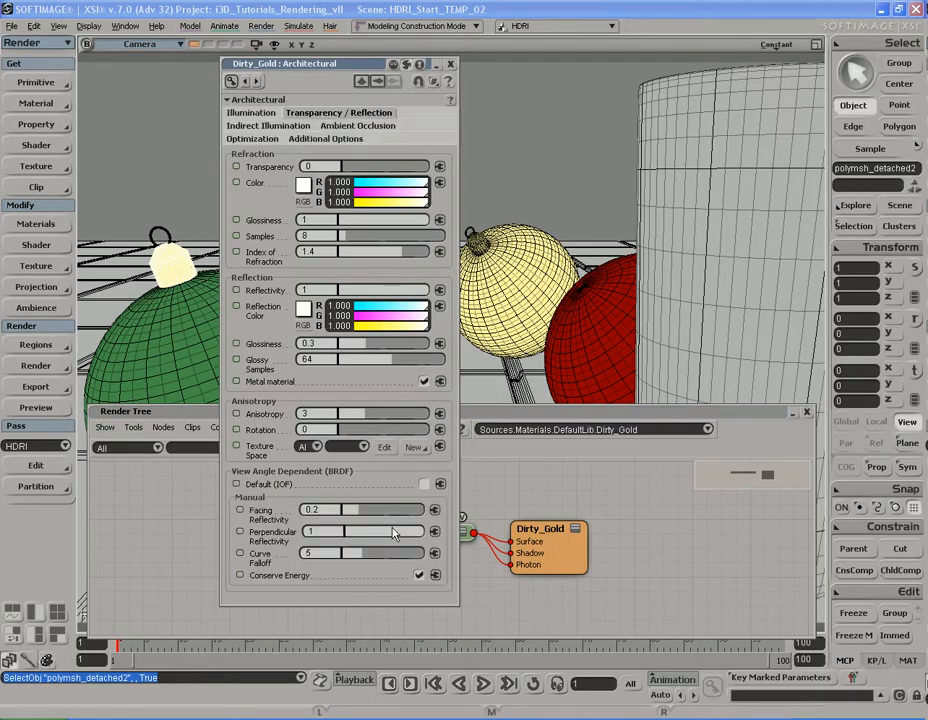
{"action": "key", "text": "ctrl+shift+a"}
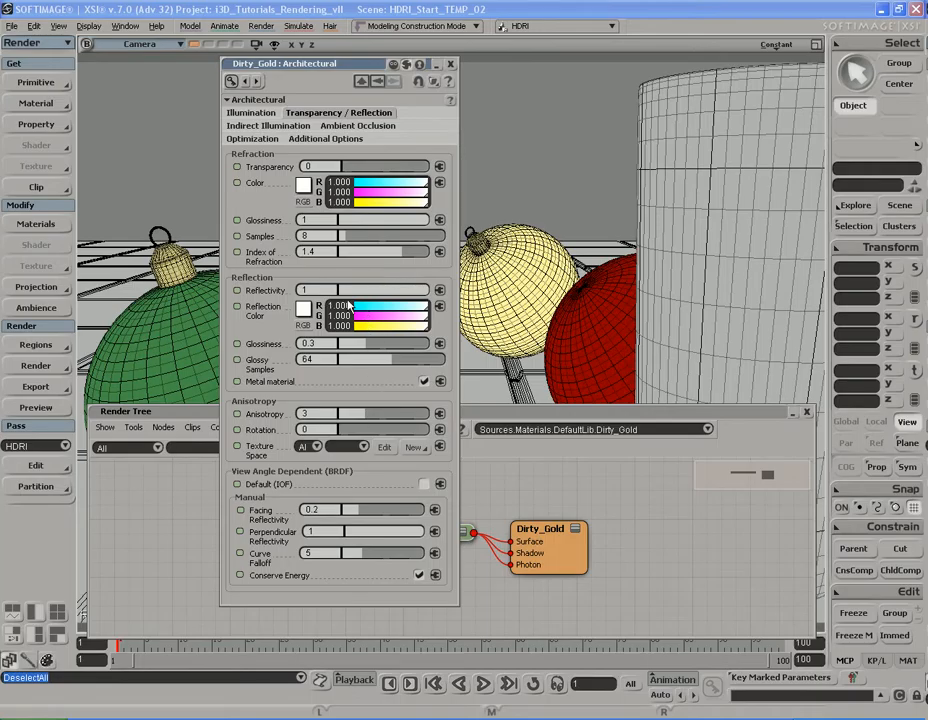
{"action": "left_click_drag", "start_coordinate": [382, 292], "coordinate": [430, 293]}
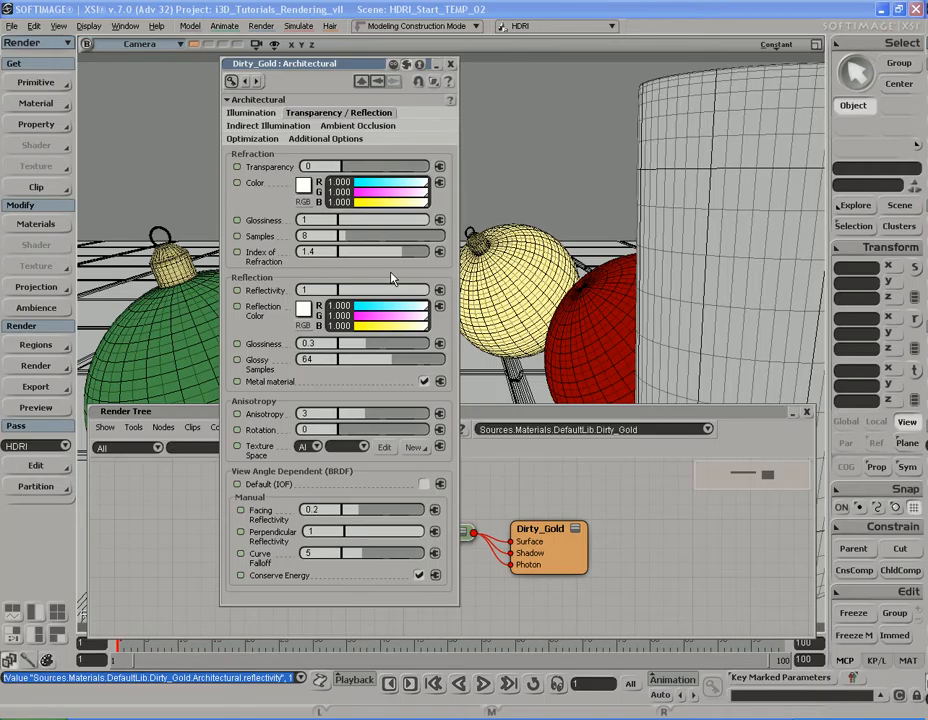
{"action": "left_click", "coordinate": [451, 64]}
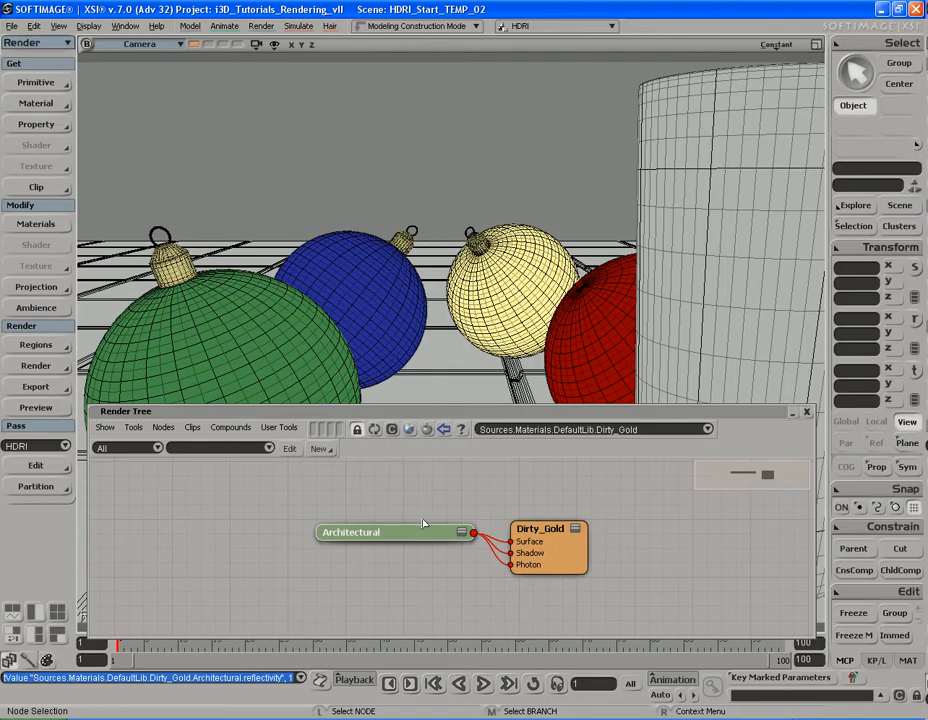
Step: Add a Fractal texture node to the Dirty_Gold render tree and close the Preset Manager
{"action": "left_click", "coordinate": [410, 430]}
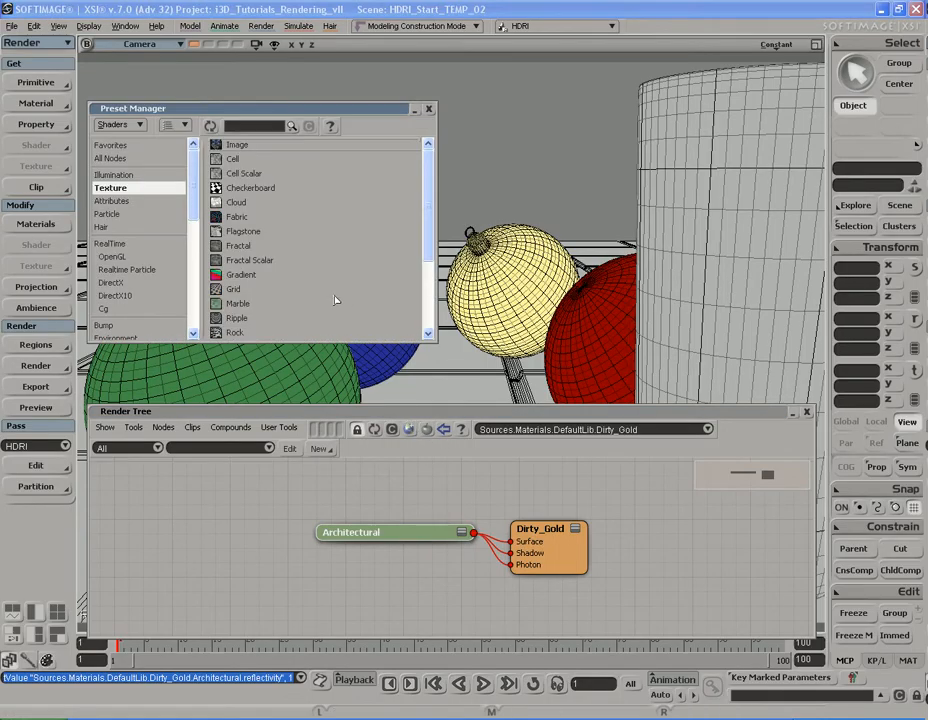
{"action": "left_click", "coordinate": [127, 177]}
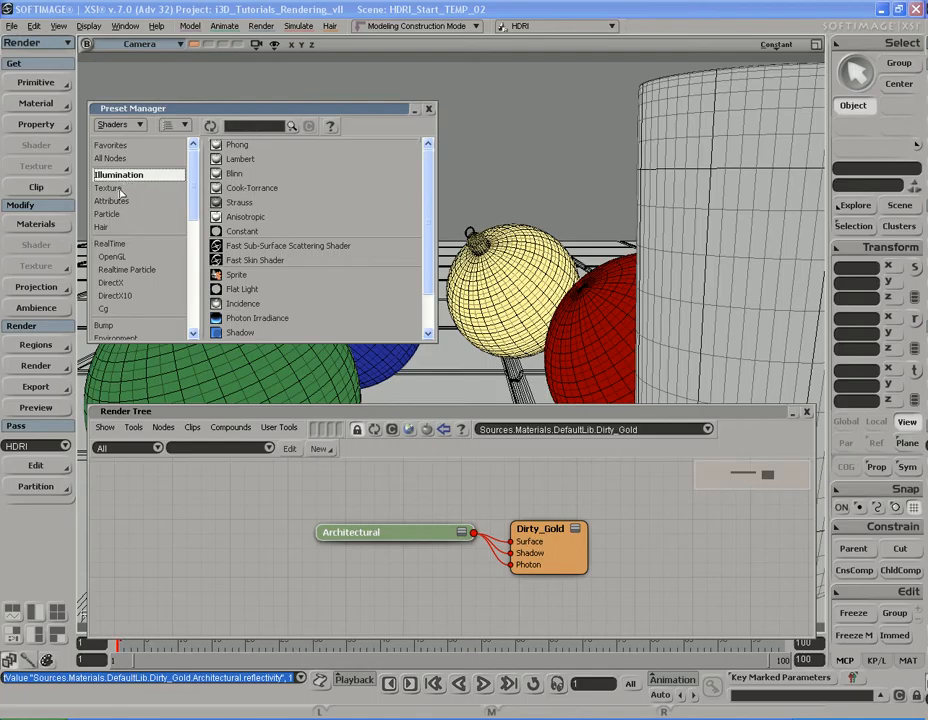
{"action": "left_click", "coordinate": [110, 188]}
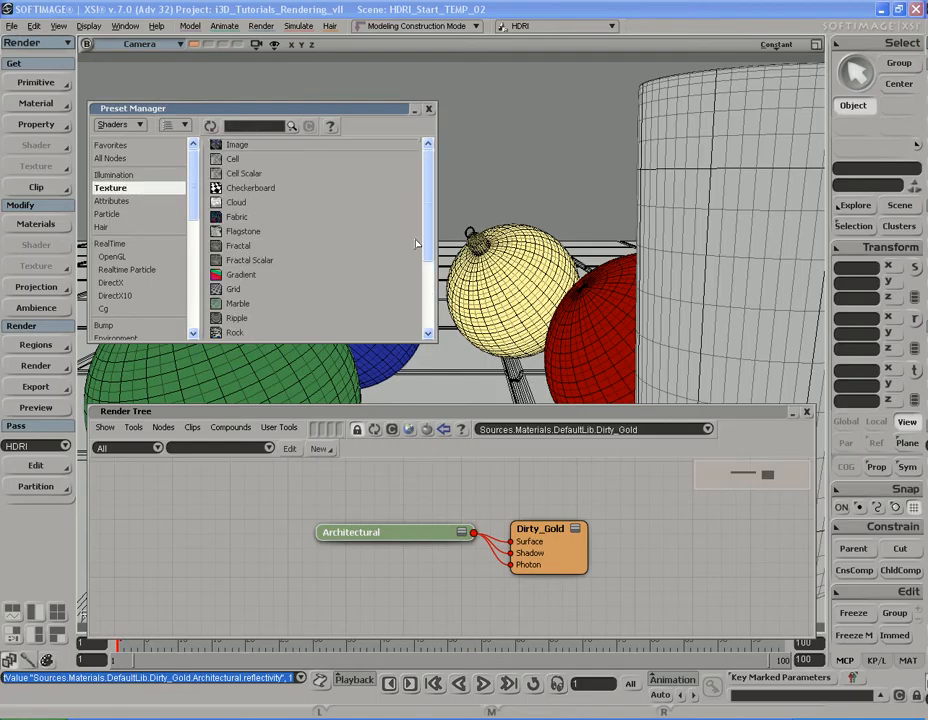
{"action": "scroll", "coordinate": [428, 230], "scroll_direction": "down", "scroll_amount": 1}
{"action": "mouse_move", "coordinate": [428, 229]}
{"action": "left_mouse_down"}
{"action": "mouse_move", "coordinate": [429, 251]}
{"action": "mouse_move", "coordinate": [427, 233]}
{"action": "left_mouse_up"}
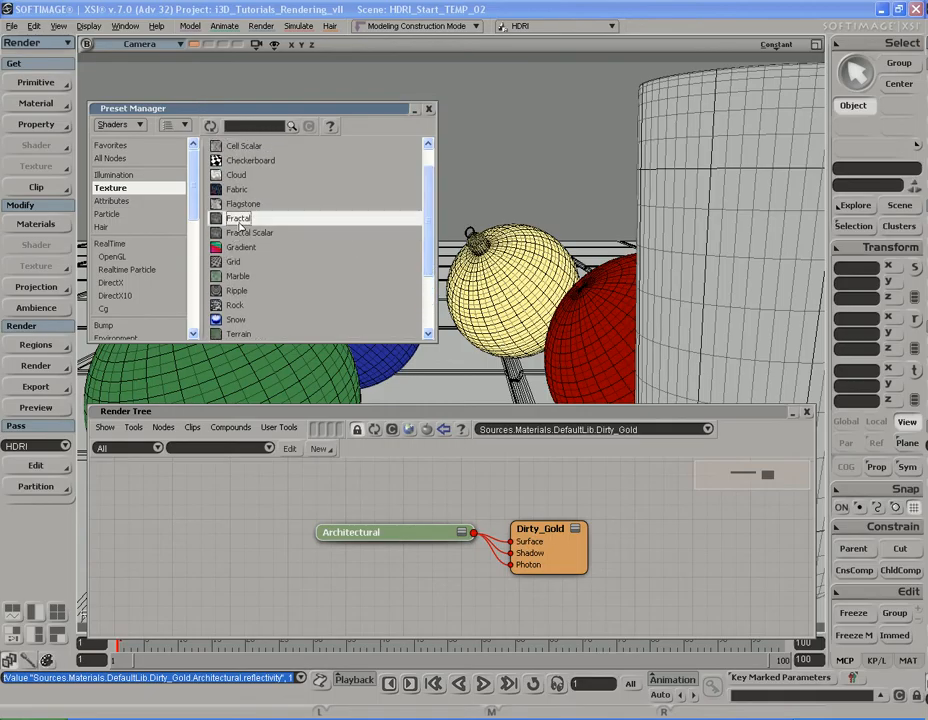
{"action": "left_click_drag", "start_coordinate": [239, 218], "coordinate": [248, 548]}
{"action": "left_click", "coordinate": [429, 109]}
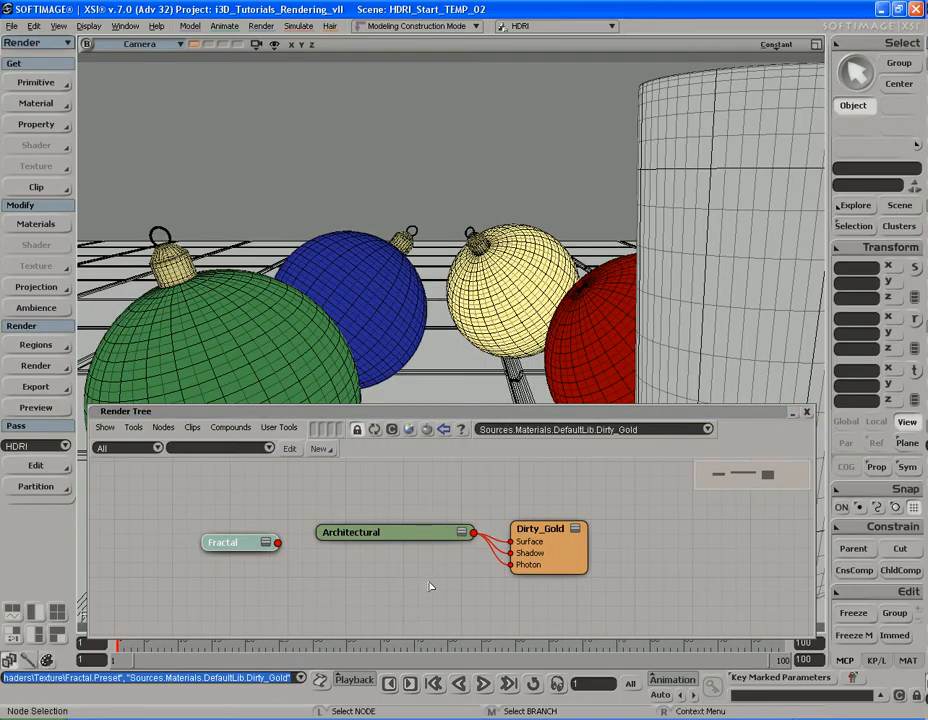
Step: Space the Fractal and Architectural nodes apart and connect the Fractal output to the Architectural shader's refl_color
{"action": "mouse_move", "coordinate": [381, 532]}
{"action": "left_mouse_down"}
{"action": "mouse_move", "coordinate": [392, 538]}
{"action": "mouse_move", "coordinate": [393, 521]}
{"action": "left_mouse_up"}
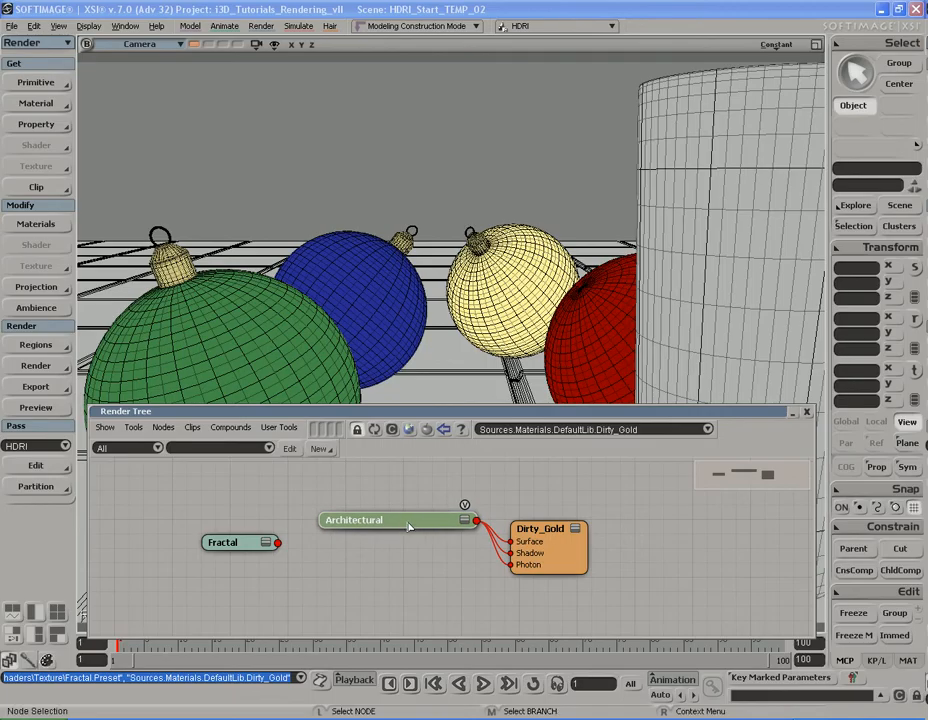
{"action": "left_click_drag", "start_coordinate": [237, 551], "coordinate": [191, 524]}
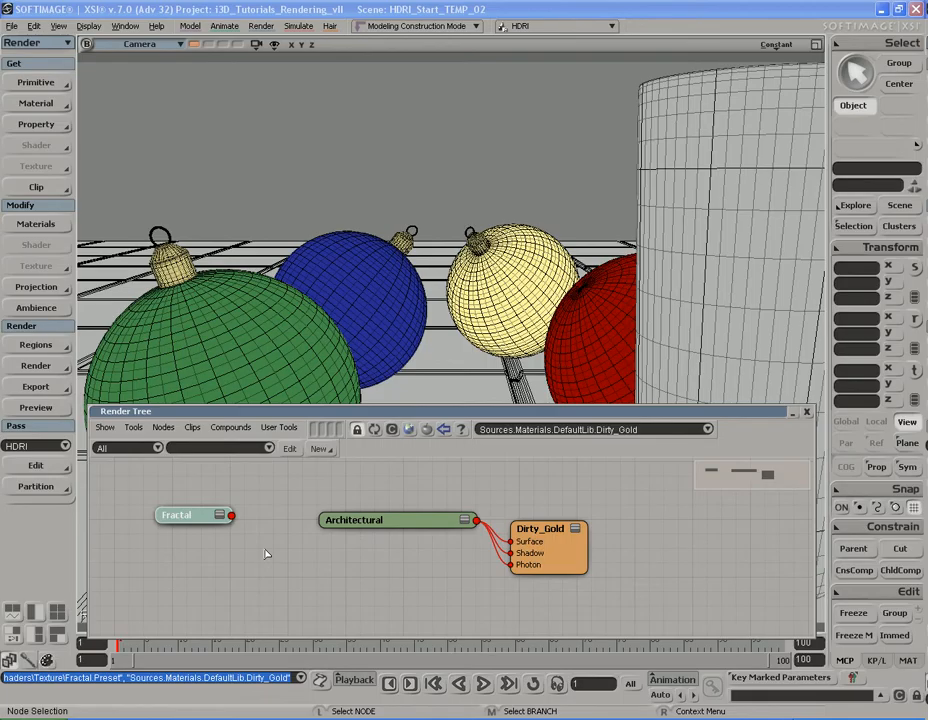
{"action": "left_click_drag", "start_coordinate": [231, 515], "coordinate": [370, 521]}
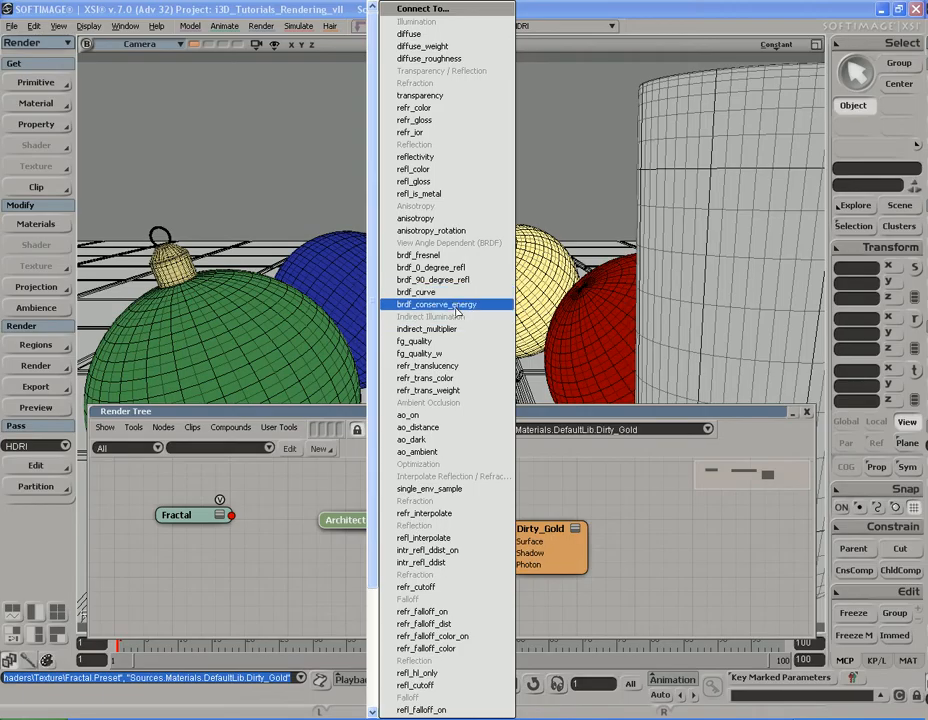
{"action": "left_click", "coordinate": [428, 170]}
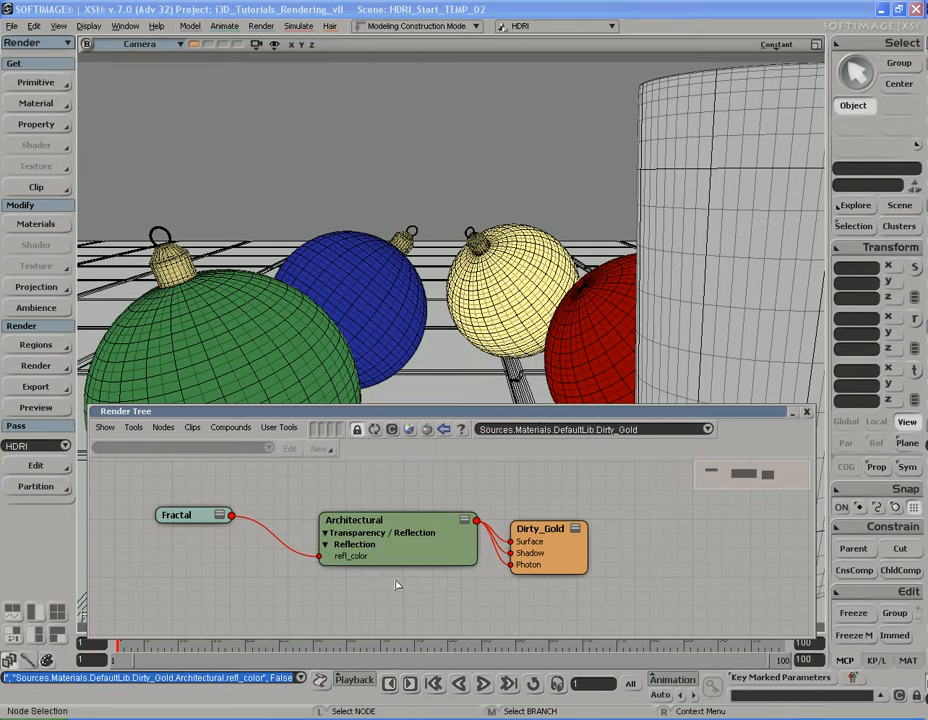
Step: Connect the Fractal output to the Architectural shader's reflectivity as well, and arrange the Fractal and Color_to_Scalar nodes so both connections are readable
{"action": "left_click_drag", "start_coordinate": [231, 515], "coordinate": [372, 535]}
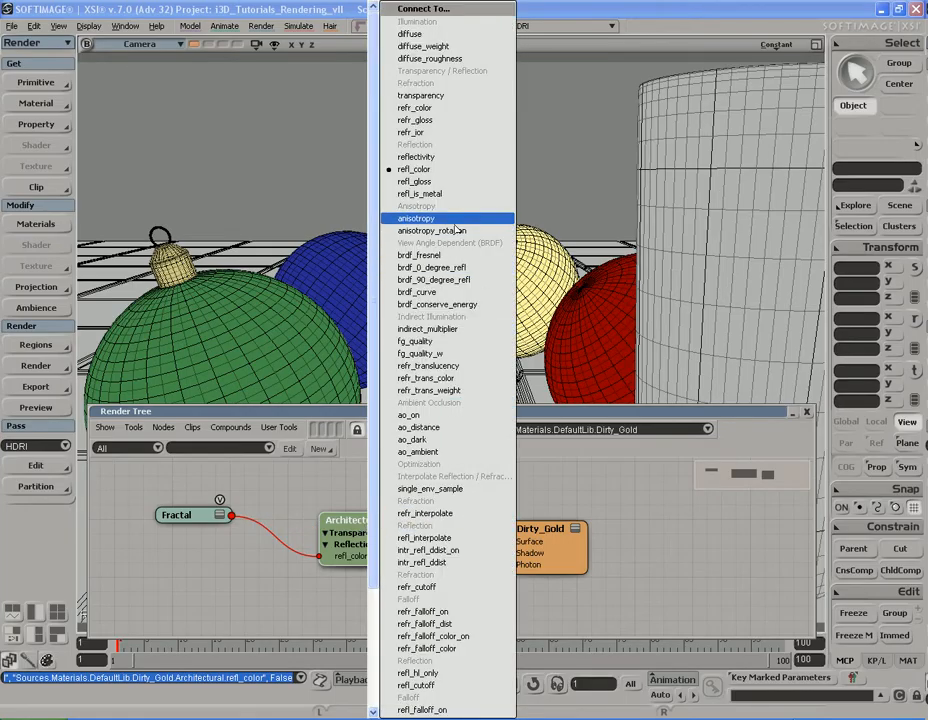
{"action": "left_click", "coordinate": [430, 159]}
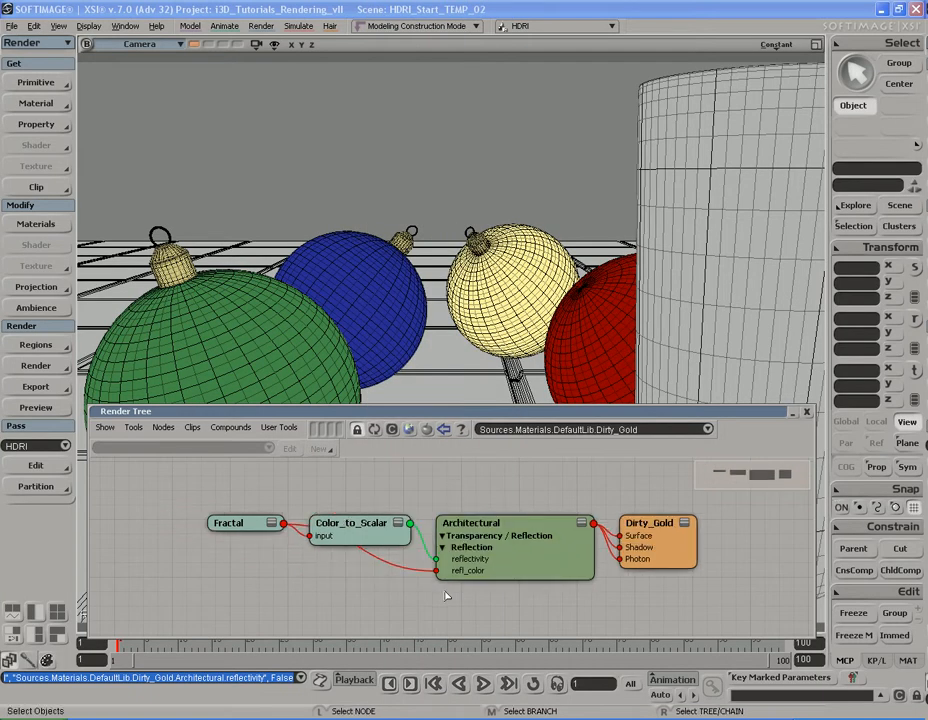
{"action": "left_click_drag", "start_coordinate": [263, 520], "coordinate": [215, 571]}
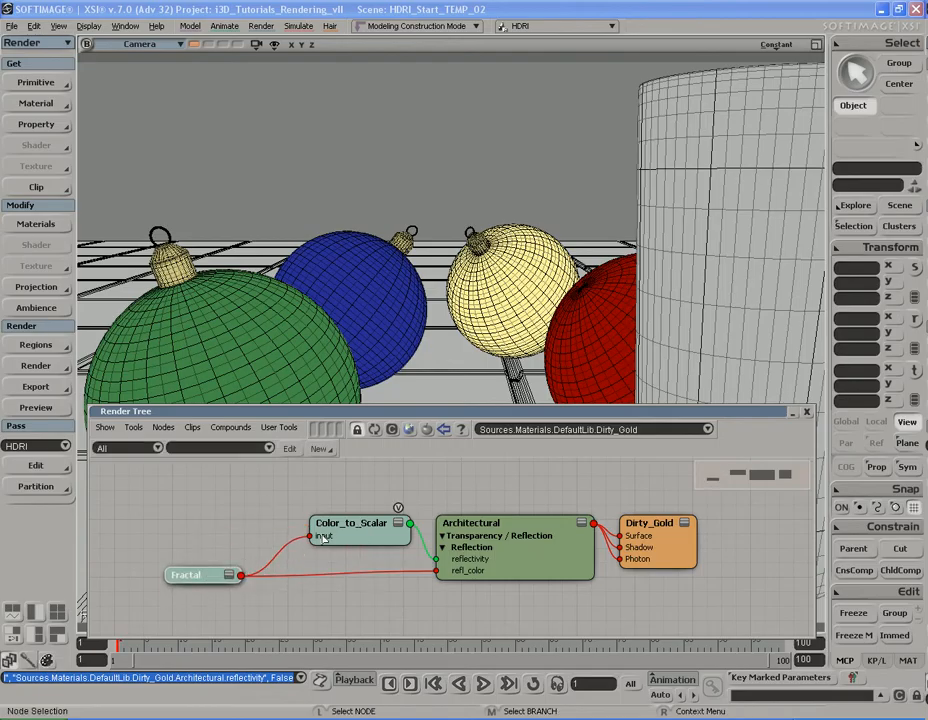
{"action": "left_click_drag", "start_coordinate": [369, 539], "coordinate": [349, 531]}
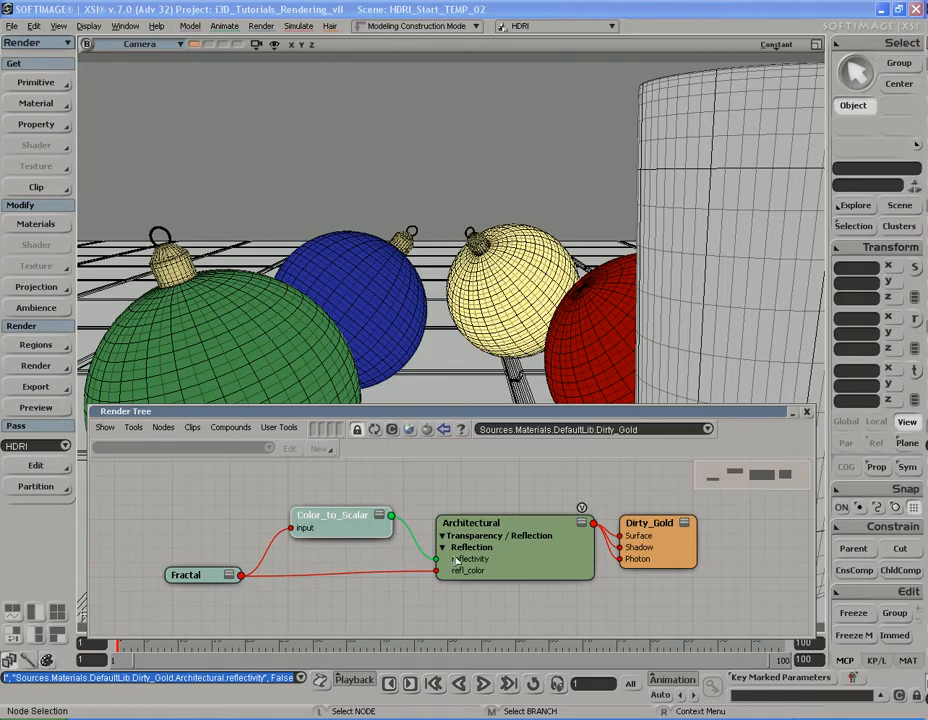
{"action": "left_click_drag", "start_coordinate": [344, 532], "coordinate": [337, 526]}
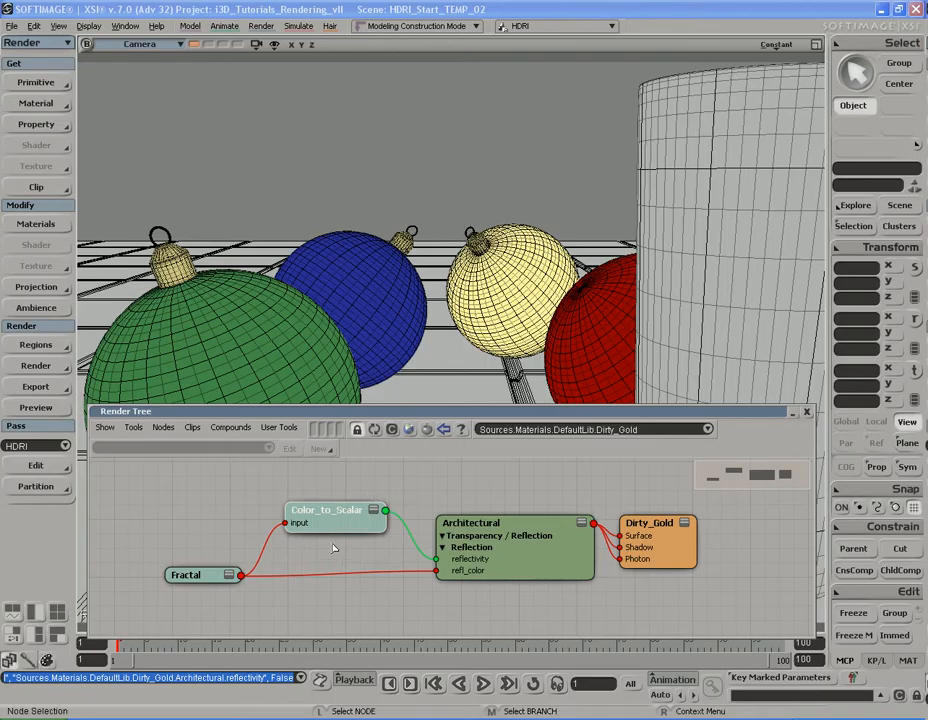
Step: Open the Fractal node's properties and set its noise complexity to 3
{"action": "double_click", "coordinate": [200, 575]}
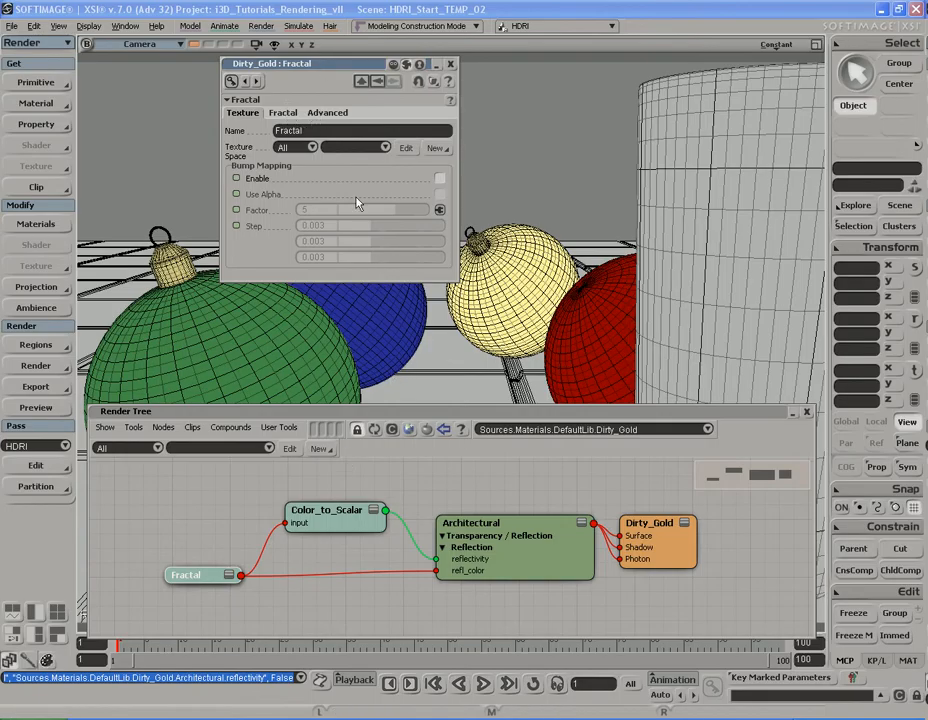
{"action": "left_click", "coordinate": [284, 114]}
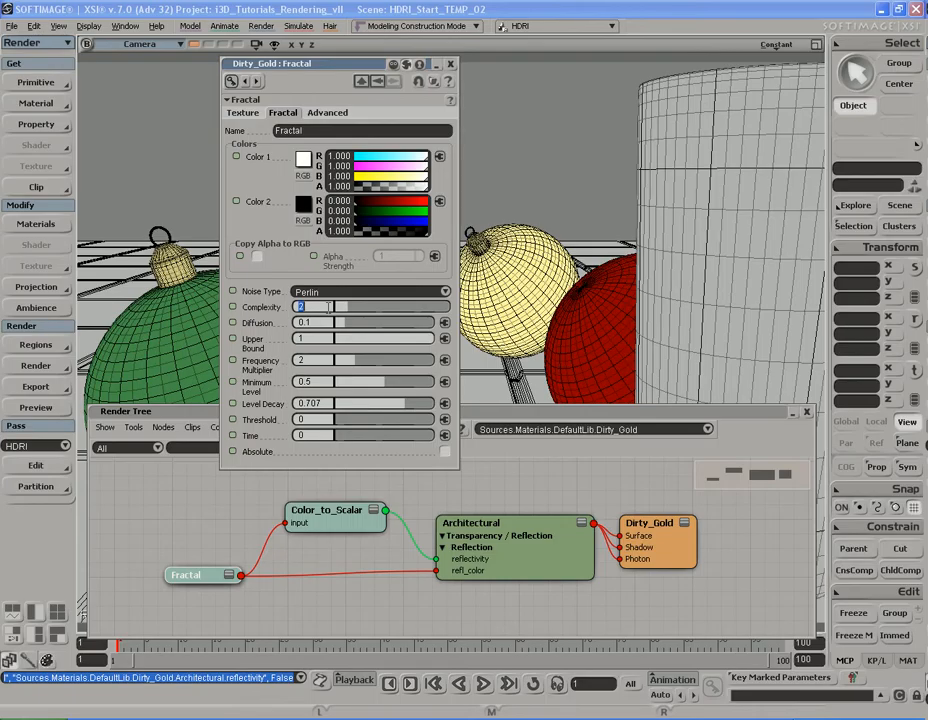
{"action": "type", "text": "3"}
{"action": "key", "text": "Return"}
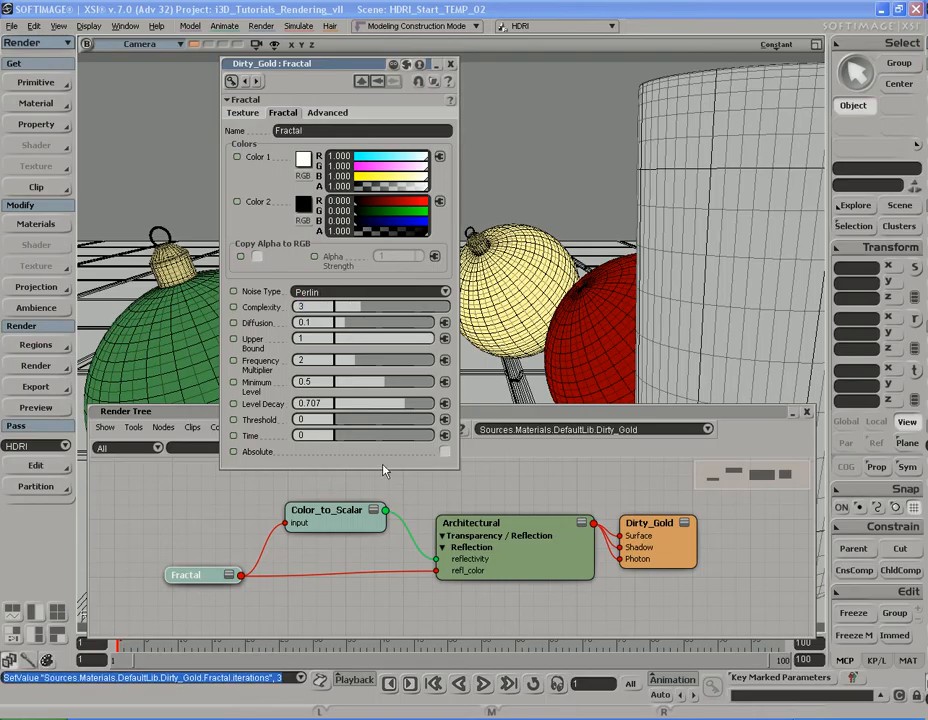
Step: Show the Architectural node's shader preview and arrange it beside the Fractal properties so both are visible
{"action": "double_click", "coordinate": [583, 510]}
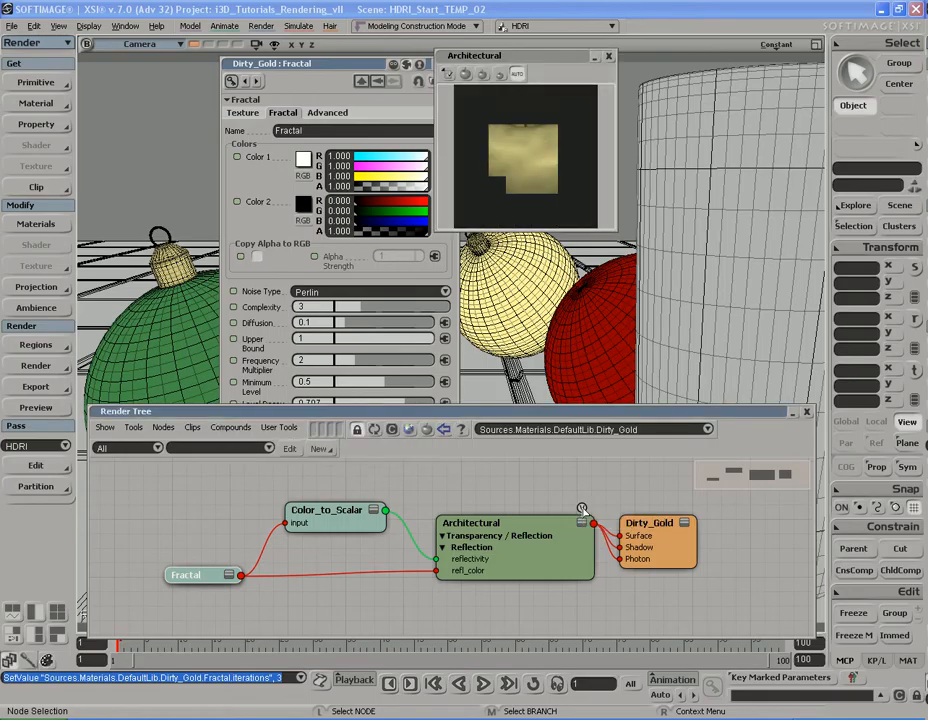
{"action": "left_click_drag", "start_coordinate": [514, 60], "coordinate": [571, 85]}
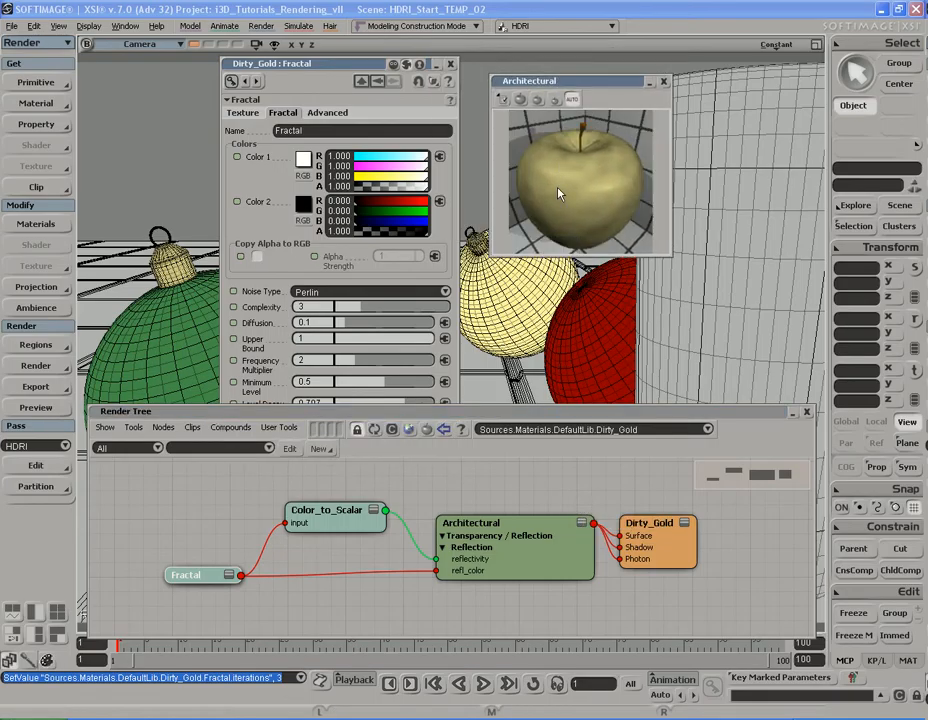
{"action": "left_click_drag", "start_coordinate": [332, 66], "coordinate": [248, 30]}
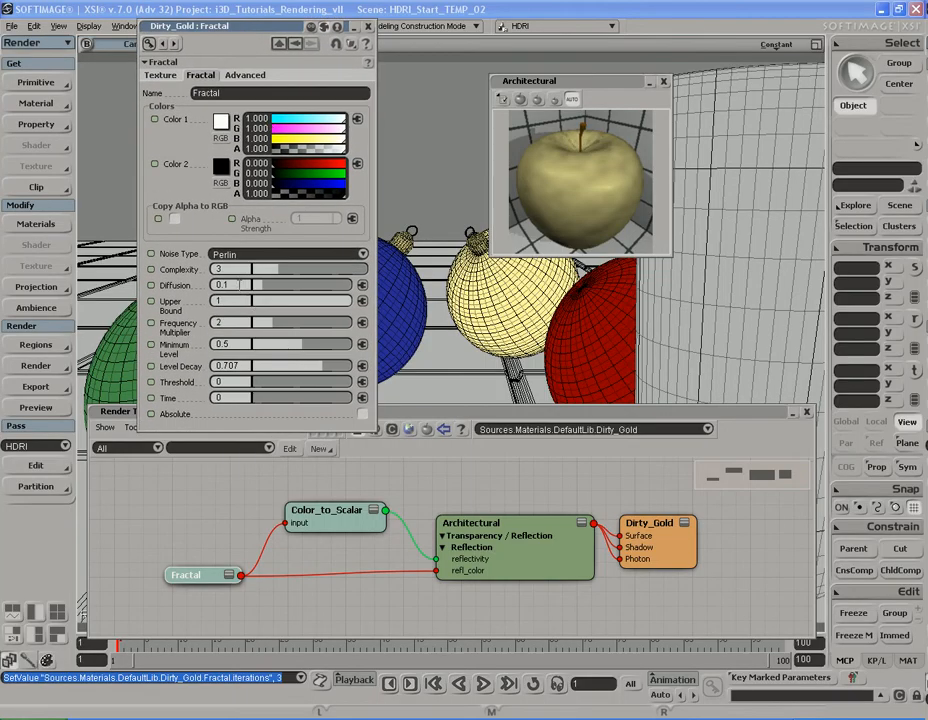
Step: Set the Fractal's diffusion to 0.066, upper bound to 0.876 and frequency multiplier to 7.226
{"action": "left_click", "coordinate": [259, 288]}
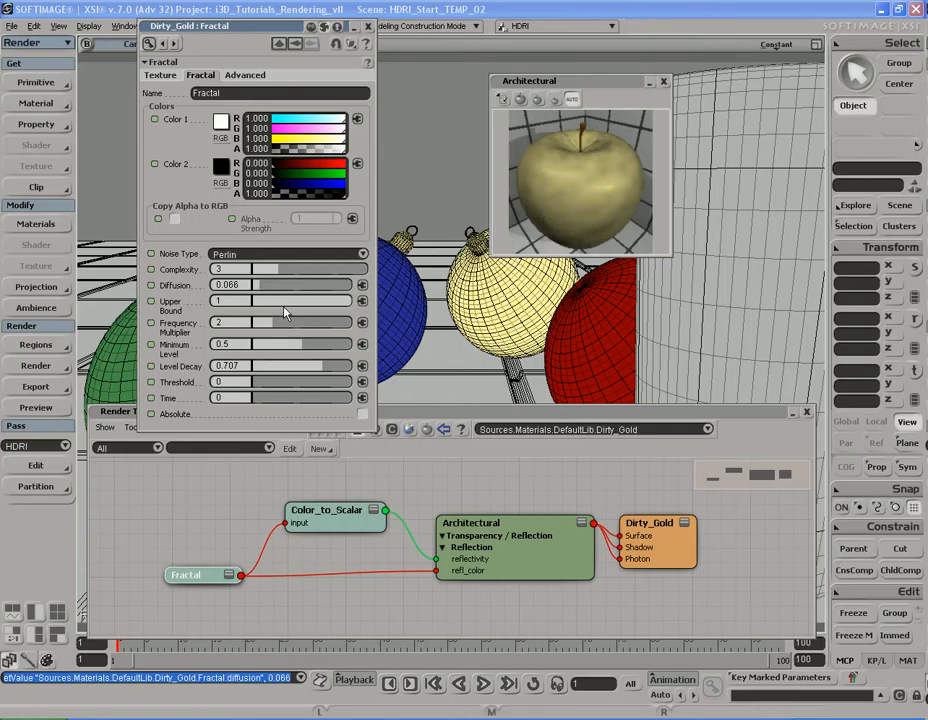
{"action": "left_click", "coordinate": [341, 302]}
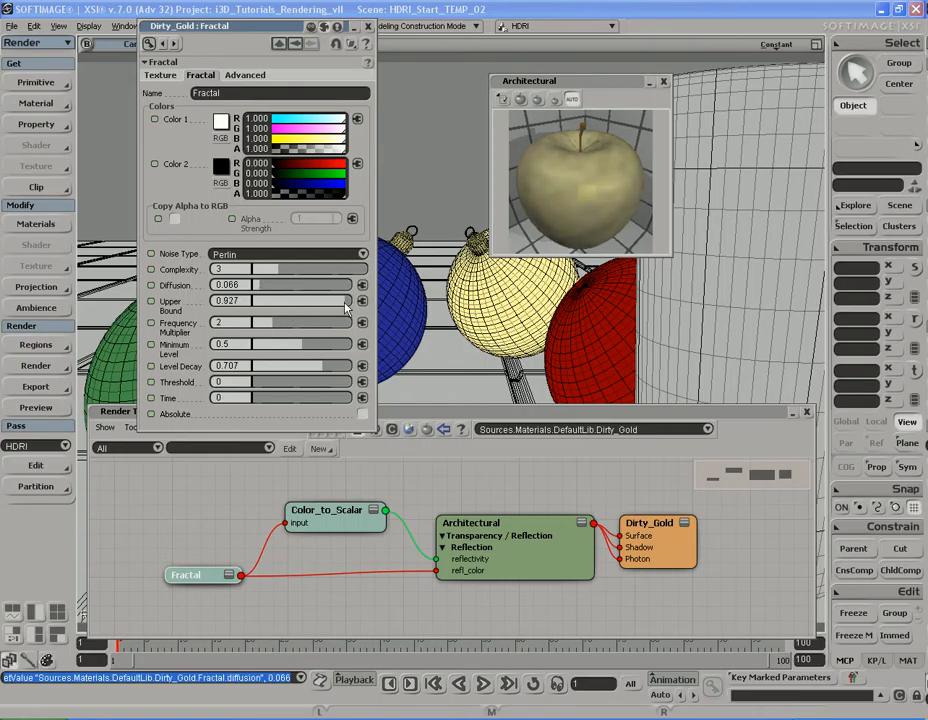
{"action": "left_click_drag", "start_coordinate": [341, 302], "coordinate": [340, 302]}
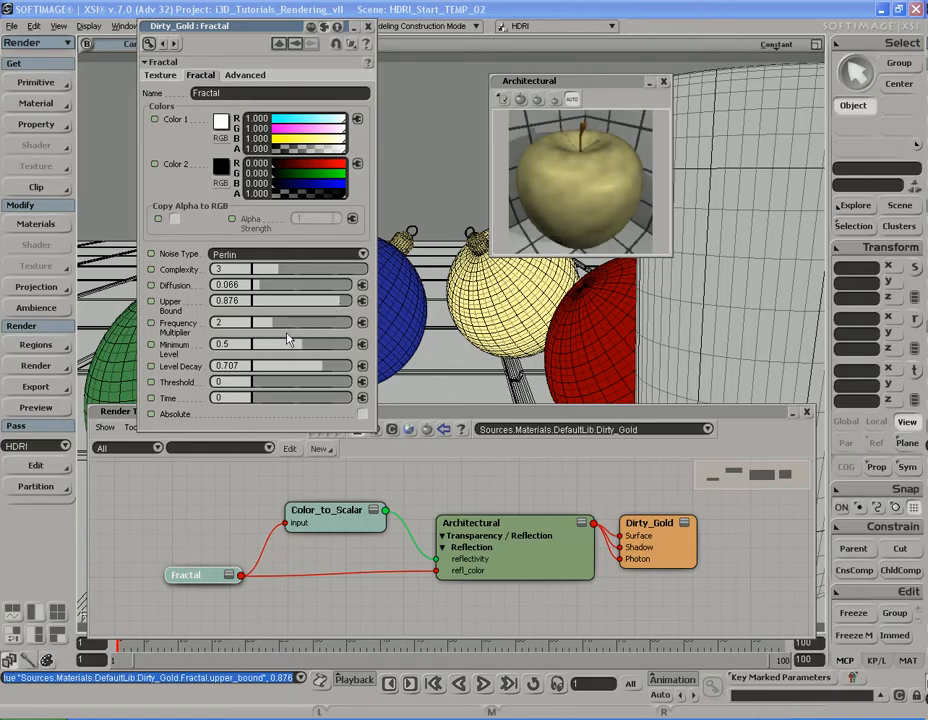
{"action": "left_click_drag", "start_coordinate": [275, 328], "coordinate": [325, 328]}
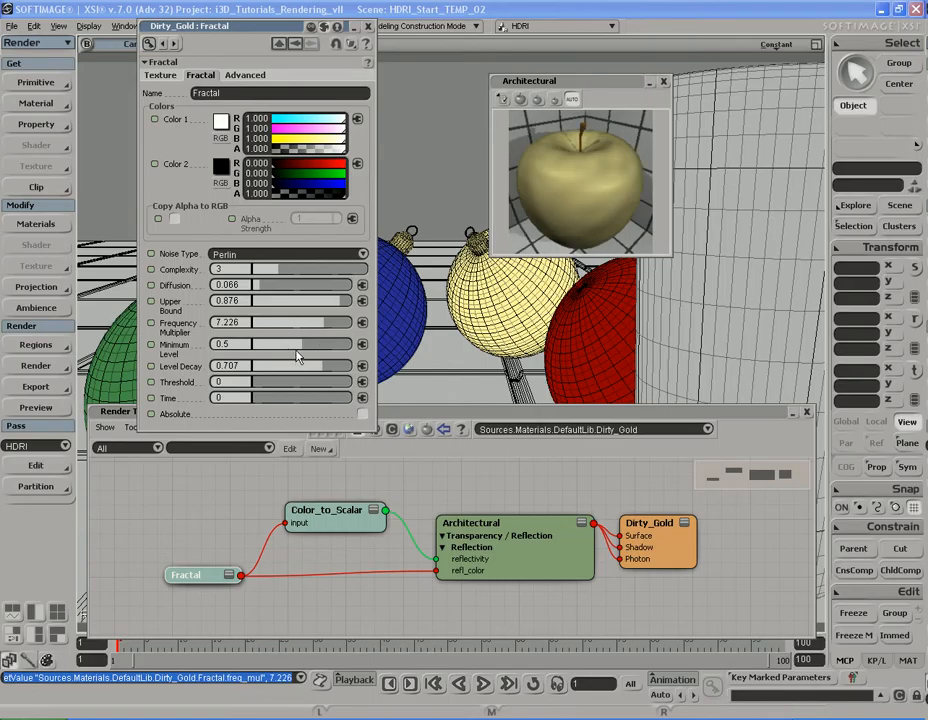
Step: Set the Fractal's minimum level to 0.737, level decay to 1 and threshold to 0.489
{"action": "left_click_drag", "start_coordinate": [314, 352], "coordinate": [325, 353]}
{"action": "left_click_drag", "start_coordinate": [321, 375], "coordinate": [295, 373]}
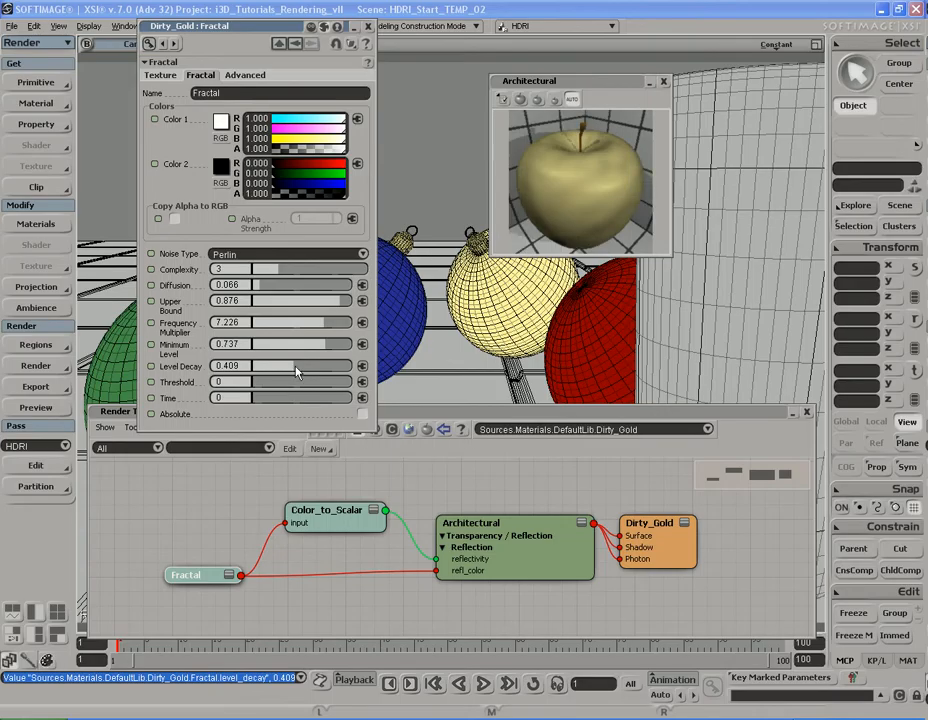
{"action": "left_click_drag", "start_coordinate": [296, 367], "coordinate": [390, 374]}
{"action": "left_click_drag", "start_coordinate": [284, 382], "coordinate": [303, 387]}
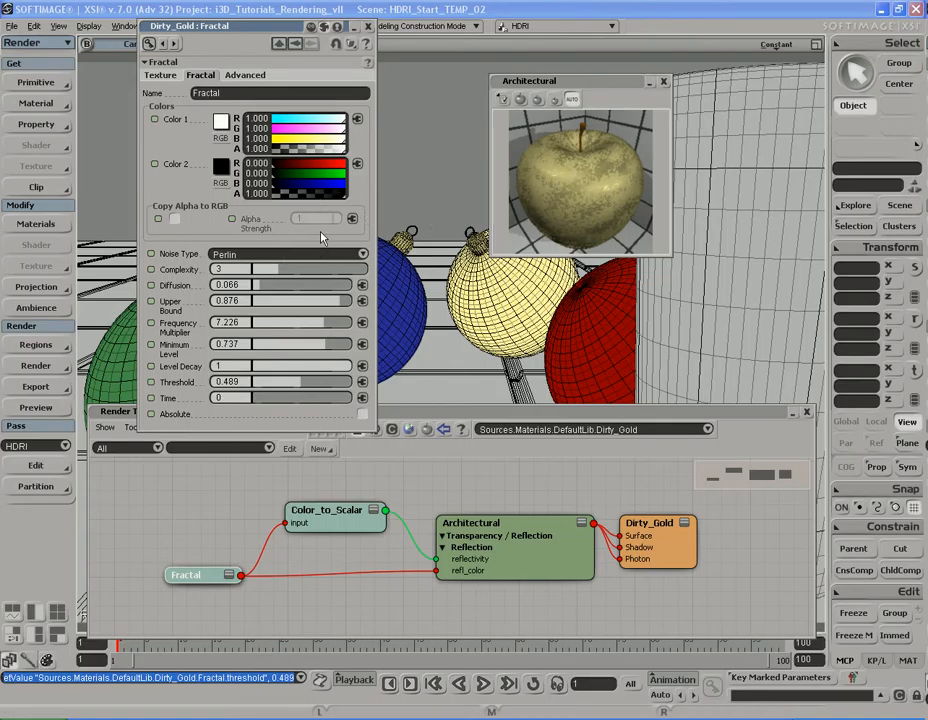
Step: Close the Fractal properties and shader preview, and check the ornament caps in a preview render of the HDRI pass
{"action": "left_click", "coordinate": [246, 75]}
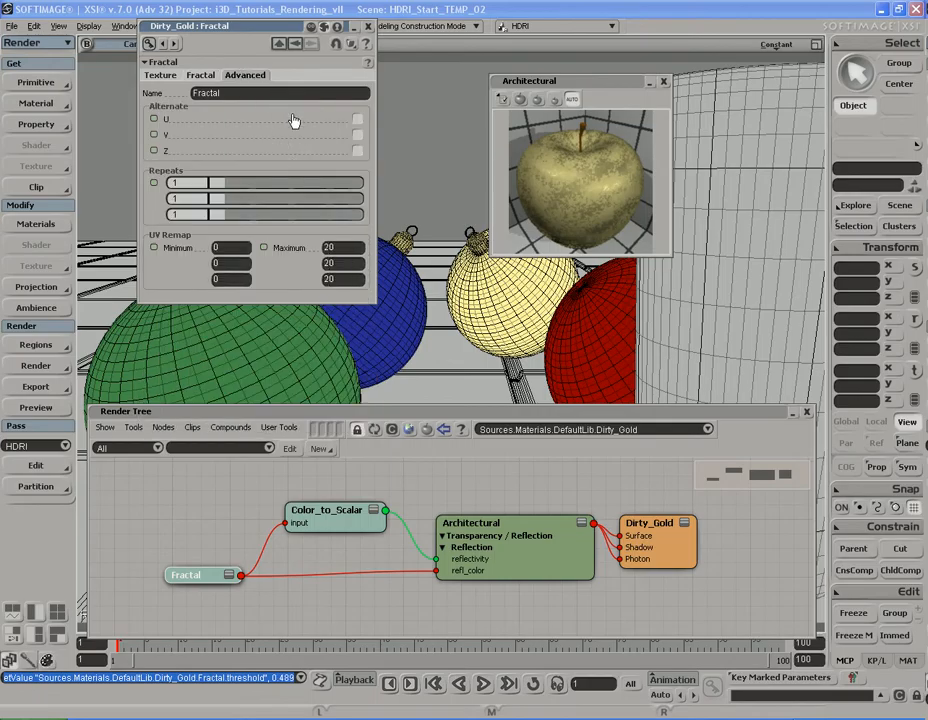
{"action": "left_click", "coordinate": [369, 27]}
{"action": "left_click", "coordinate": [662, 83]}
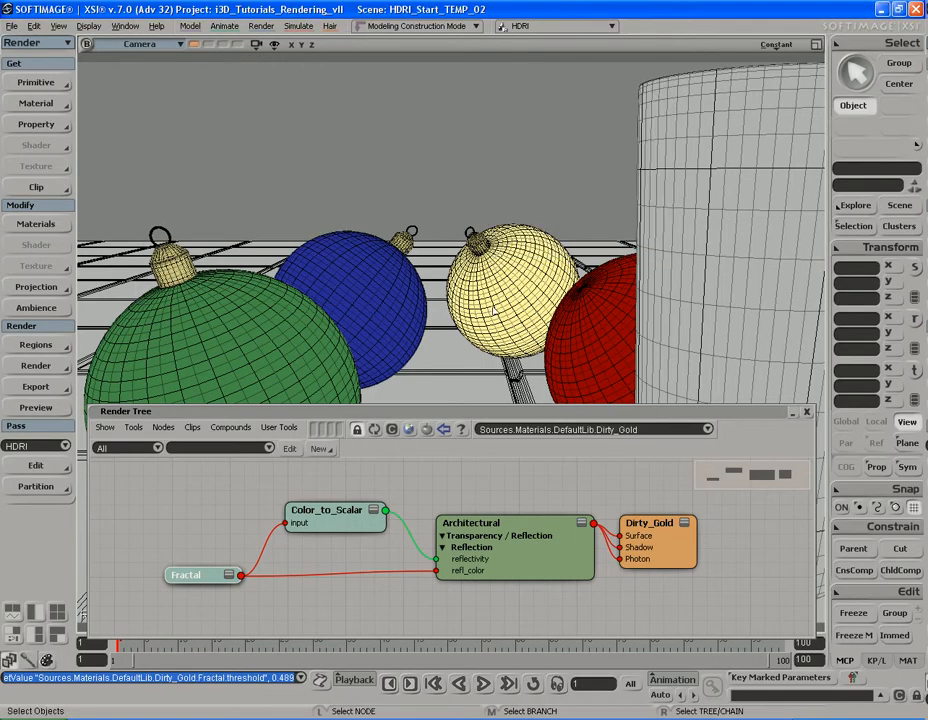
{"action": "key", "text": "shift+r"}
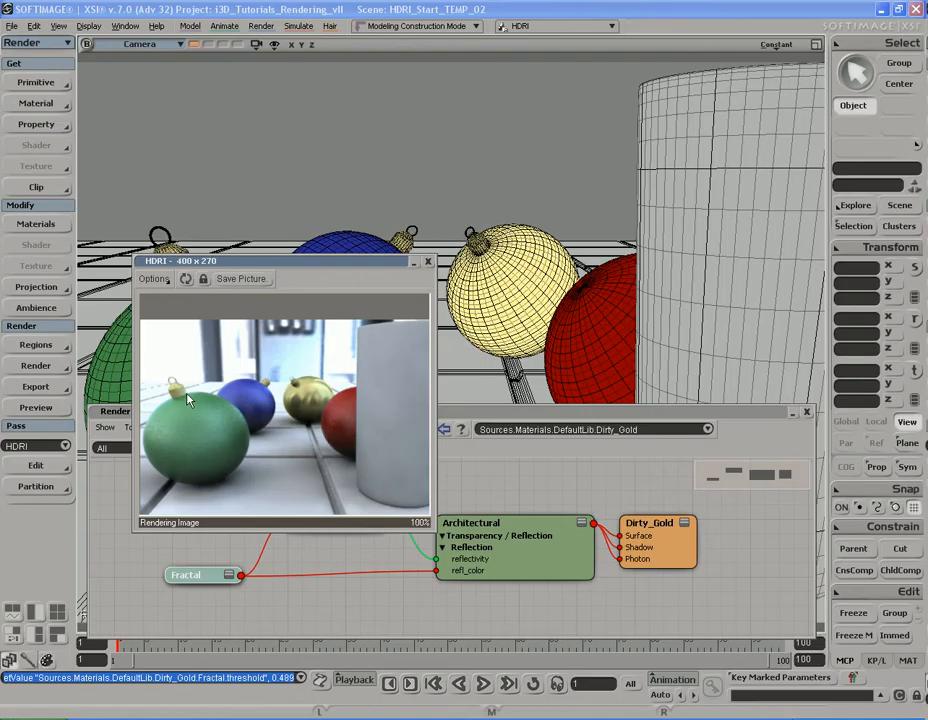
{"action": "left_click", "coordinate": [430, 262]}
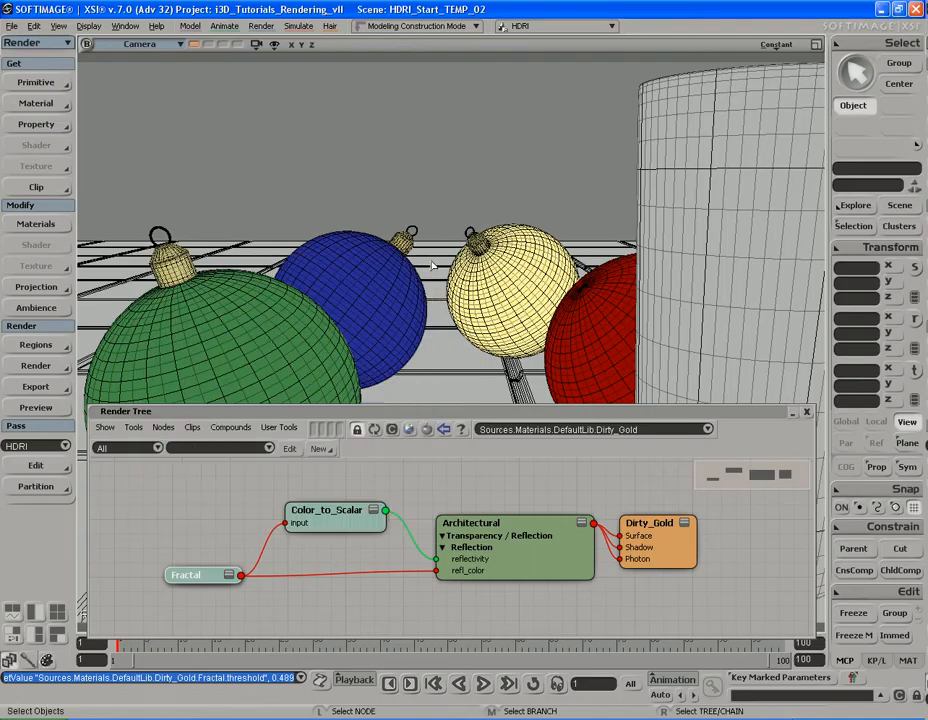
Step: Close the Render Tree and inspect the green ornament's cap in a close-up preview render, closing the render when done
{"action": "left_click", "coordinate": [806, 411]}
{"action": "key", "text": "s"}
{"action": "right_click_drag", "start_coordinate": [808, 420], "coordinate": [272, 379]}
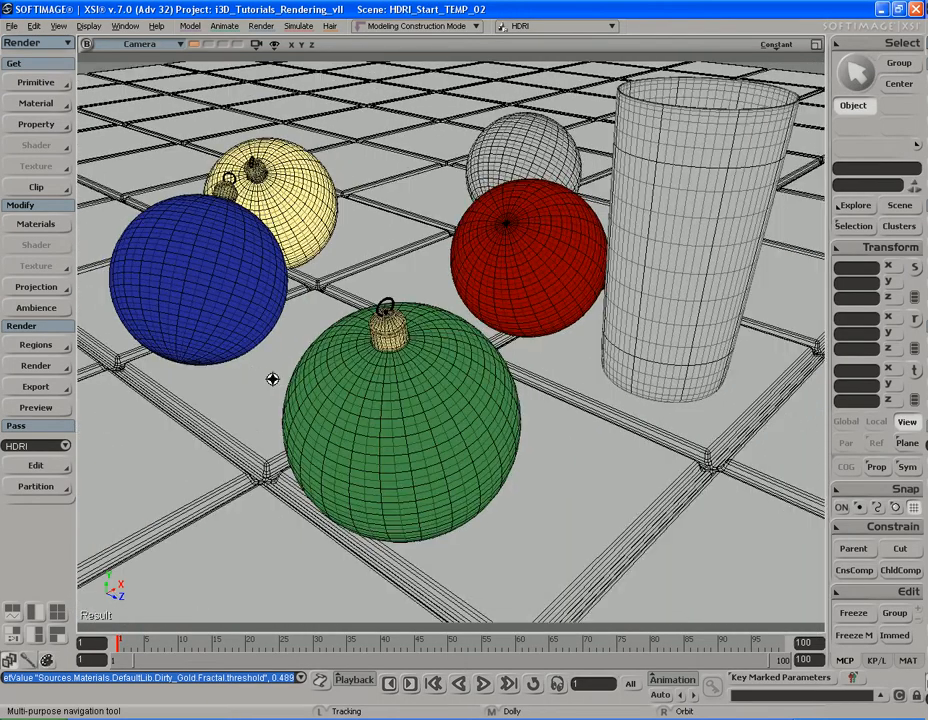
{"action": "scroll", "coordinate": [272, 379], "scroll_direction": "up", "scroll_amount": 5}
{"action": "key", "text": "s"}
{"action": "left_click_drag", "start_coordinate": [275, 377], "coordinate": [294, 387]}
{"action": "key", "text": "shift+q"}
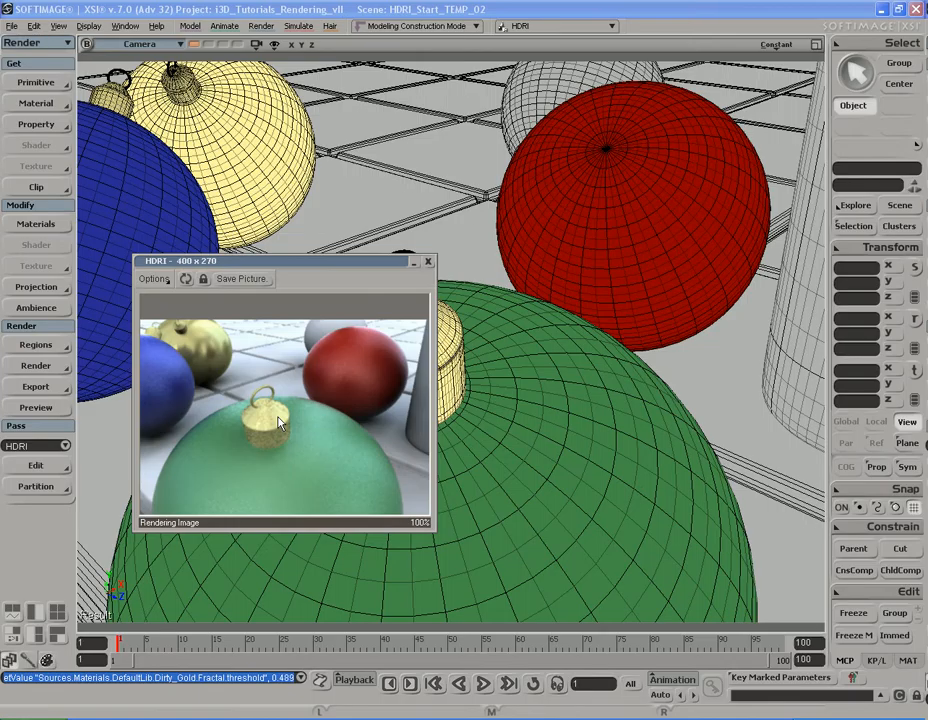
{"action": "left_click", "coordinate": [426, 264]}
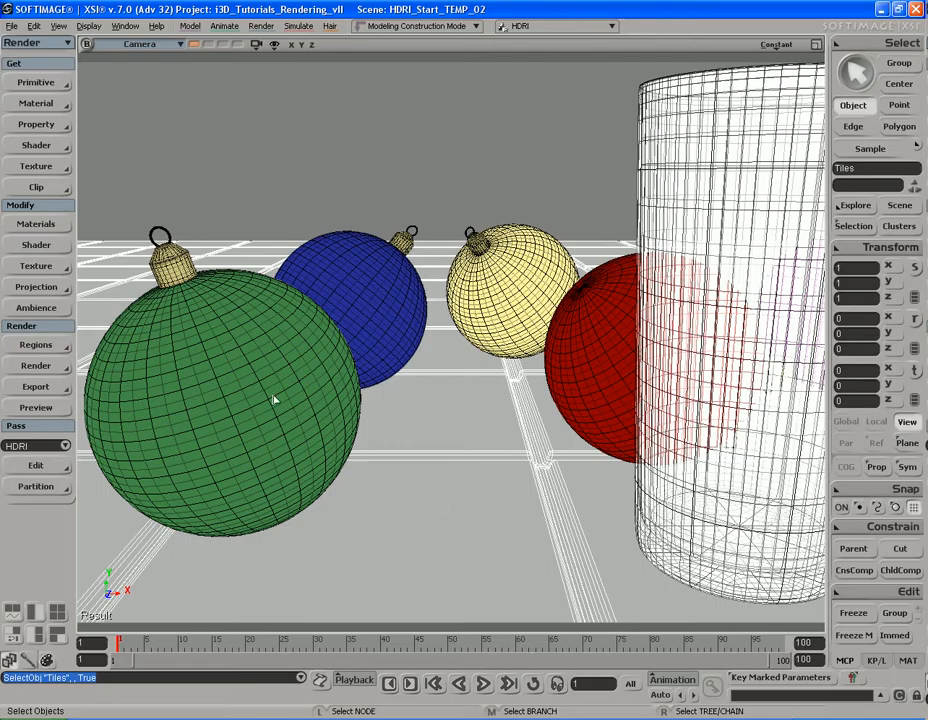
Step: Apply an Architectural material to the Tiles object with diffuse colour RGB 0.743, 0.752, 0.644 and diffuse weight 0.75
{"action": "left_click", "coordinate": [57, 107]}
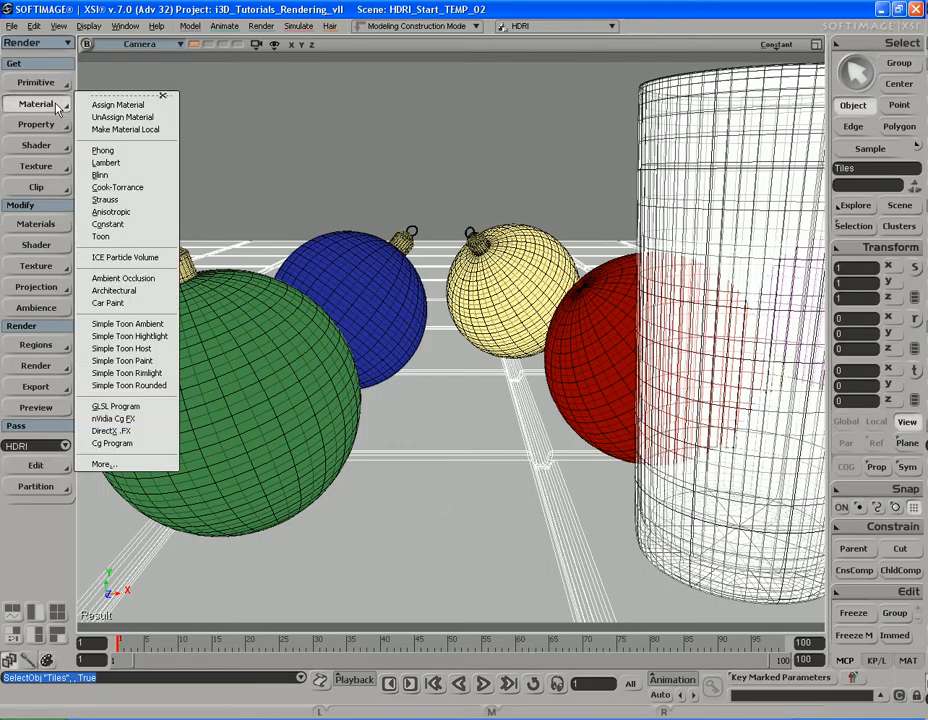
{"action": "left_click", "coordinate": [114, 290]}
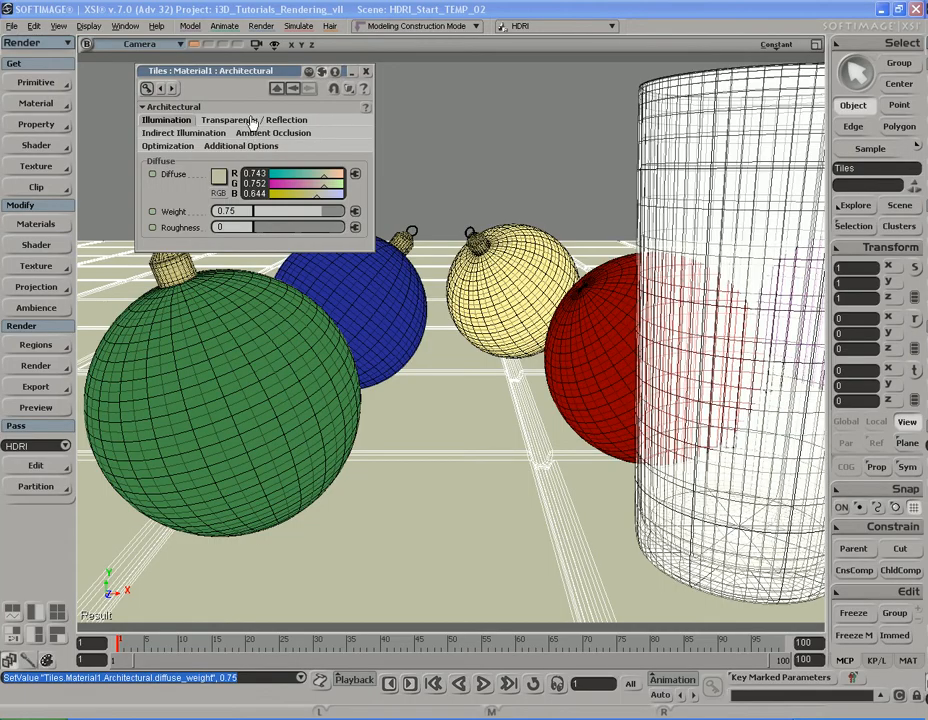
Step: Set the Tiles material's reflectivity to 0.5, reflection glossiness to 0.5 and glossy samples to 64
{"action": "left_click", "coordinate": [253, 122]}
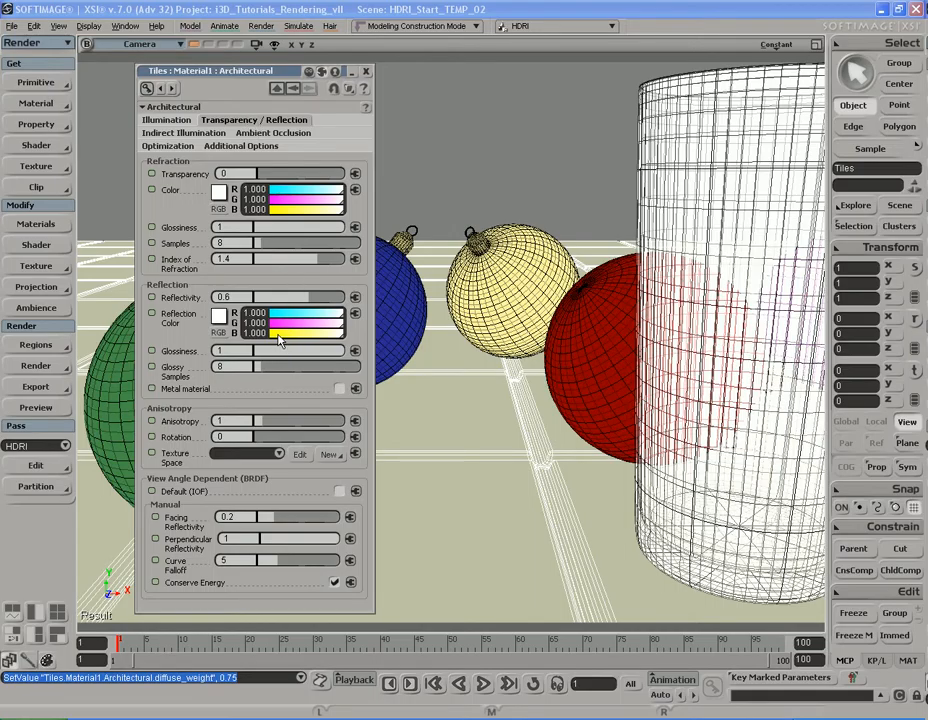
{"action": "left_click", "coordinate": [236, 297]}
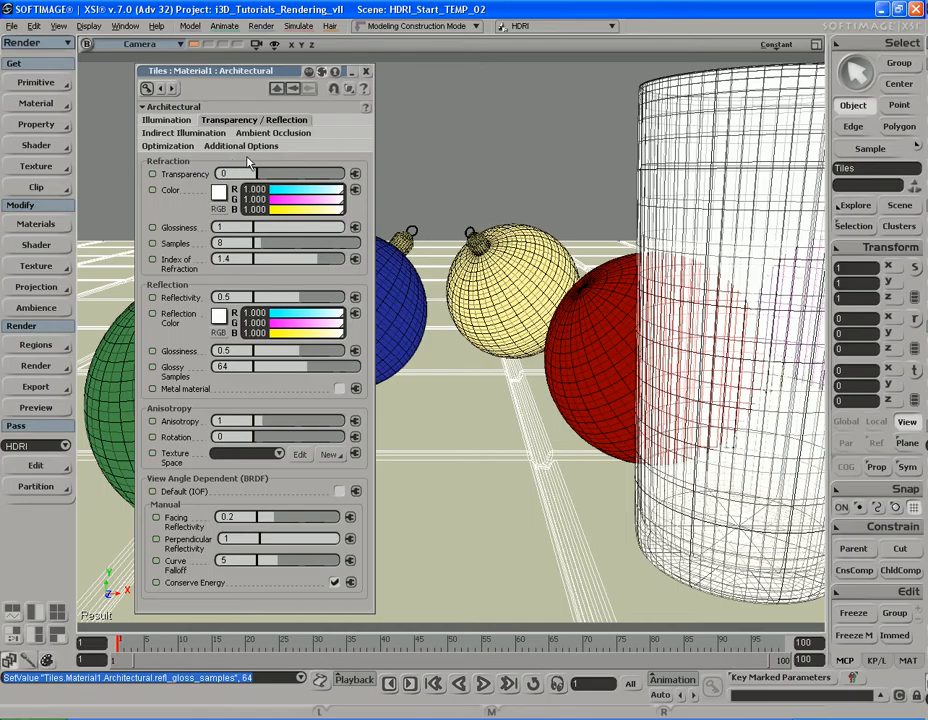
Step: Enable reflection falloff at distance 20 on the Tiles material, compare preview renders without and with it, and close the renders and material properties
{"action": "left_click", "coordinate": [167, 146]}
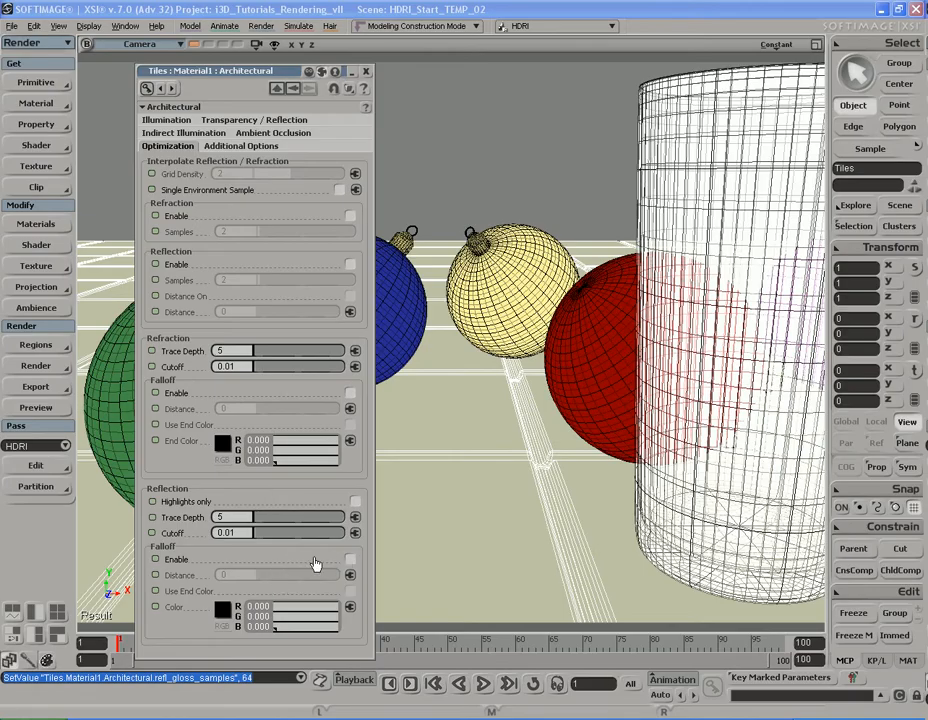
{"action": "key", "text": "shift+q"}
{"action": "left_click_drag", "start_coordinate": [330, 260], "coordinate": [605, 159]}
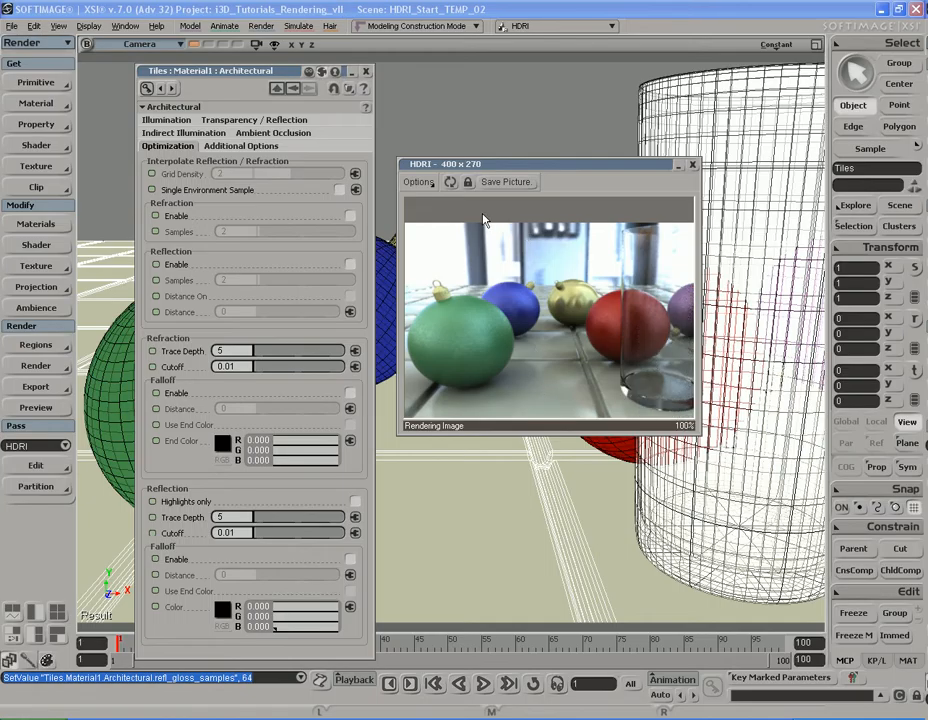
{"action": "left_click_drag", "start_coordinate": [420, 164], "coordinate": [418, 38]}
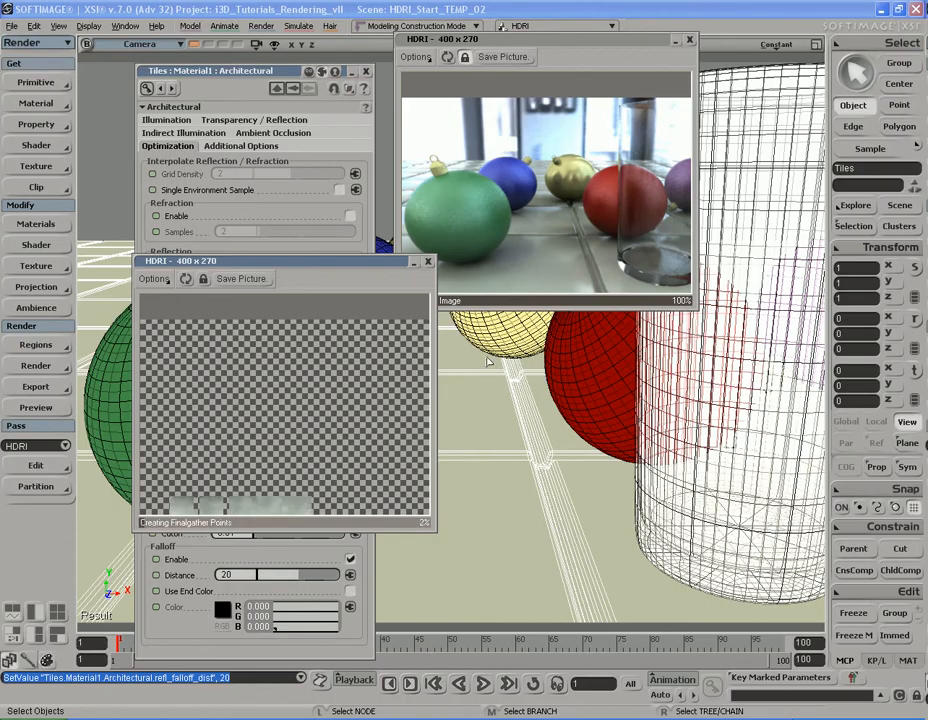
{"action": "left_click_drag", "start_coordinate": [311, 265], "coordinate": [570, 325]}
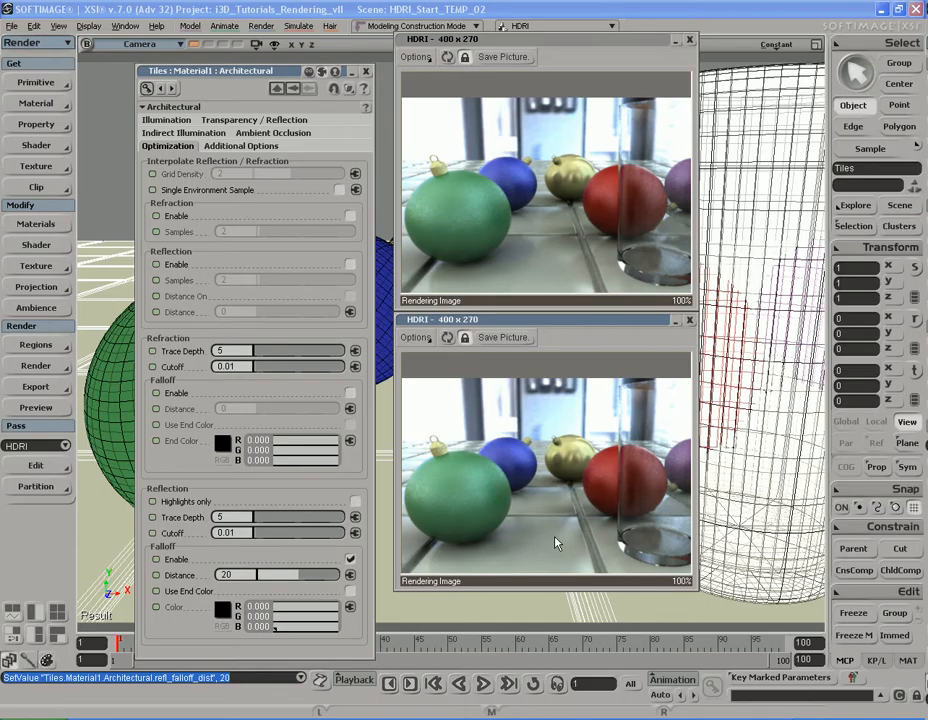
{"action": "left_click", "coordinate": [689, 320]}
{"action": "left_click", "coordinate": [690, 40]}
{"action": "left_click", "coordinate": [366, 71]}
Step: Select the Grout cluster of the Tiles object and give it a new Architectural material named Grout
{"action": "left_click", "coordinate": [490, 512]}
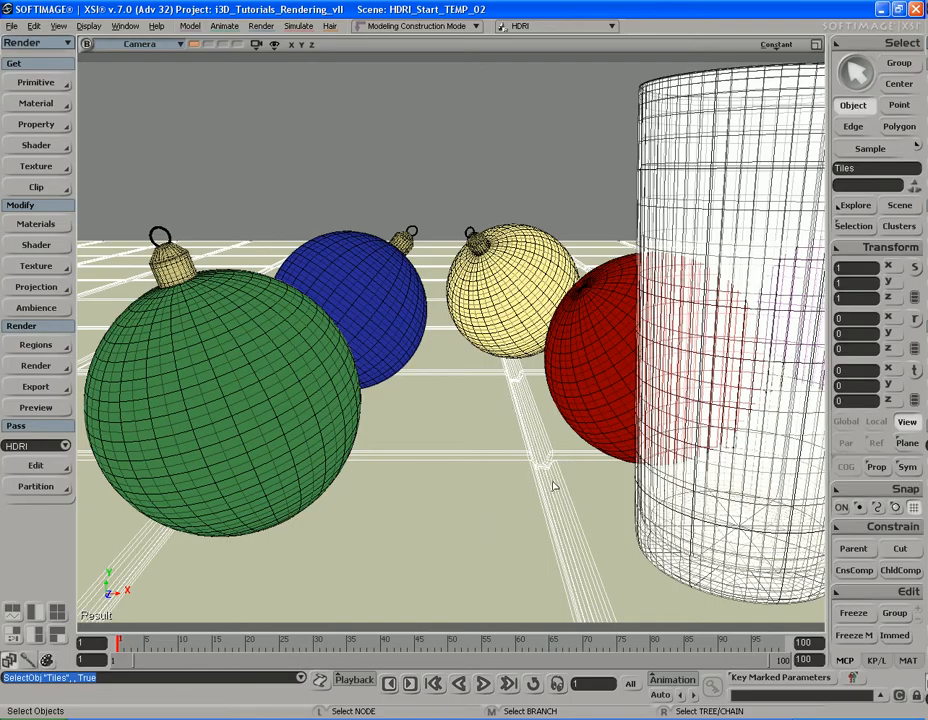
{"action": "left_click", "coordinate": [898, 227]}
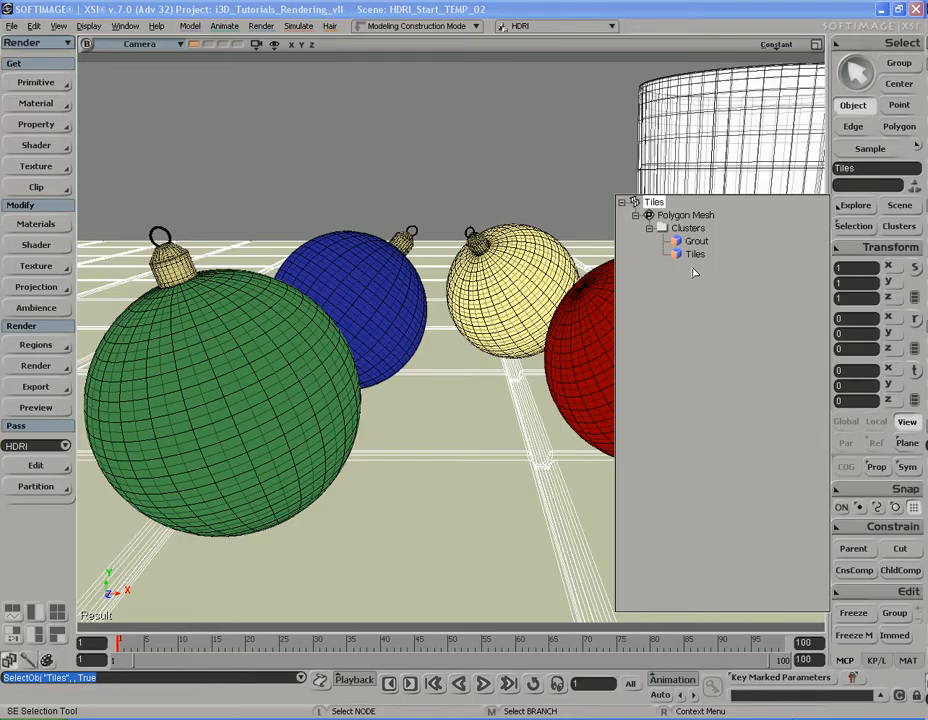
{"action": "left_click", "coordinate": [695, 253]}
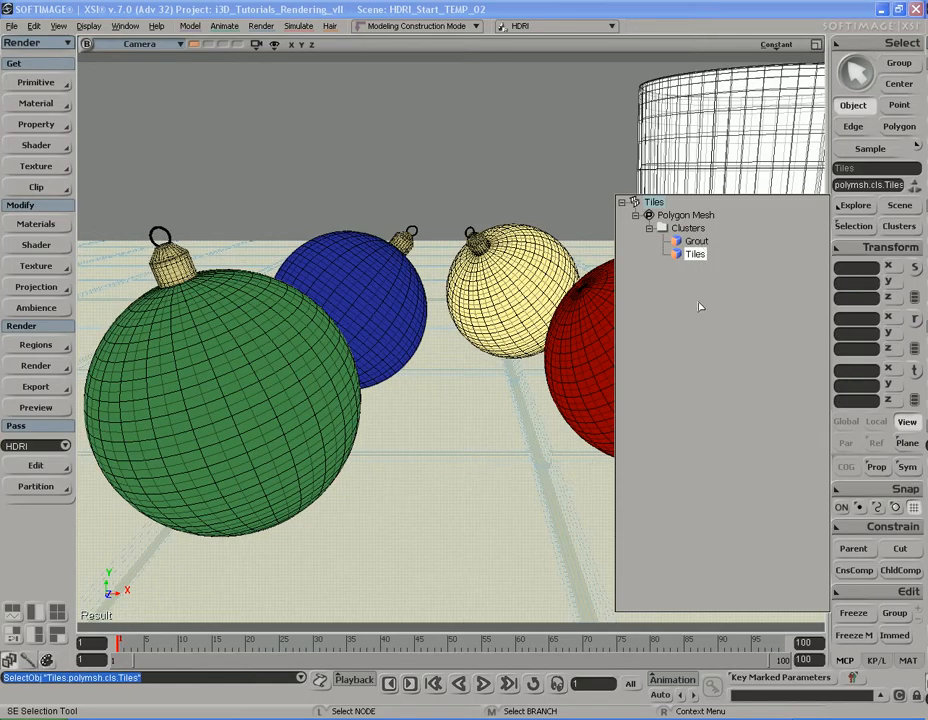
{"action": "left_click", "coordinate": [697, 242]}
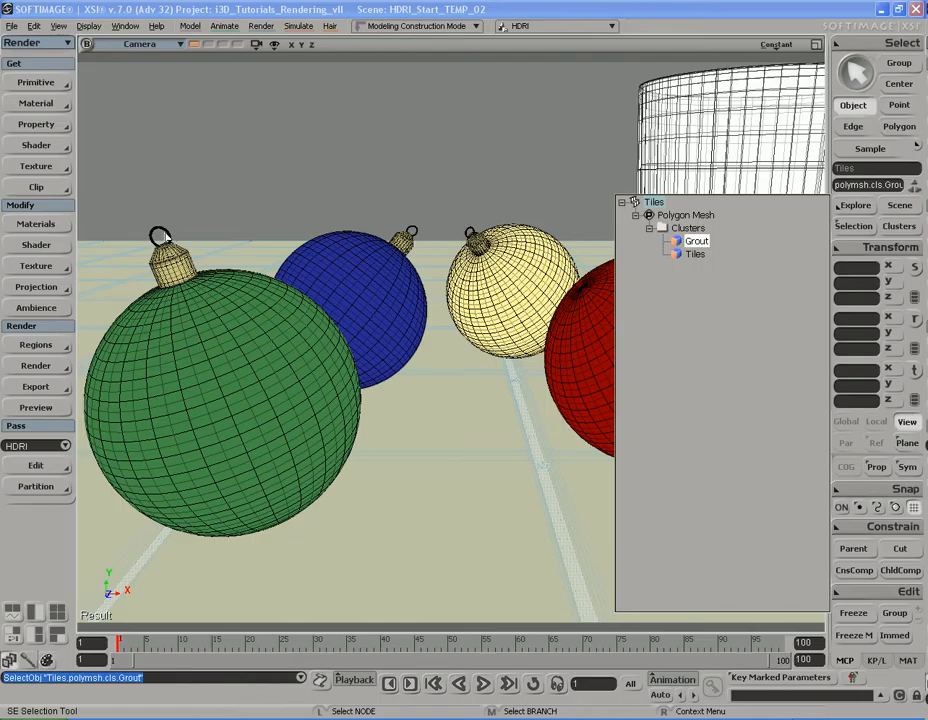
{"action": "left_click", "coordinate": [36, 103]}
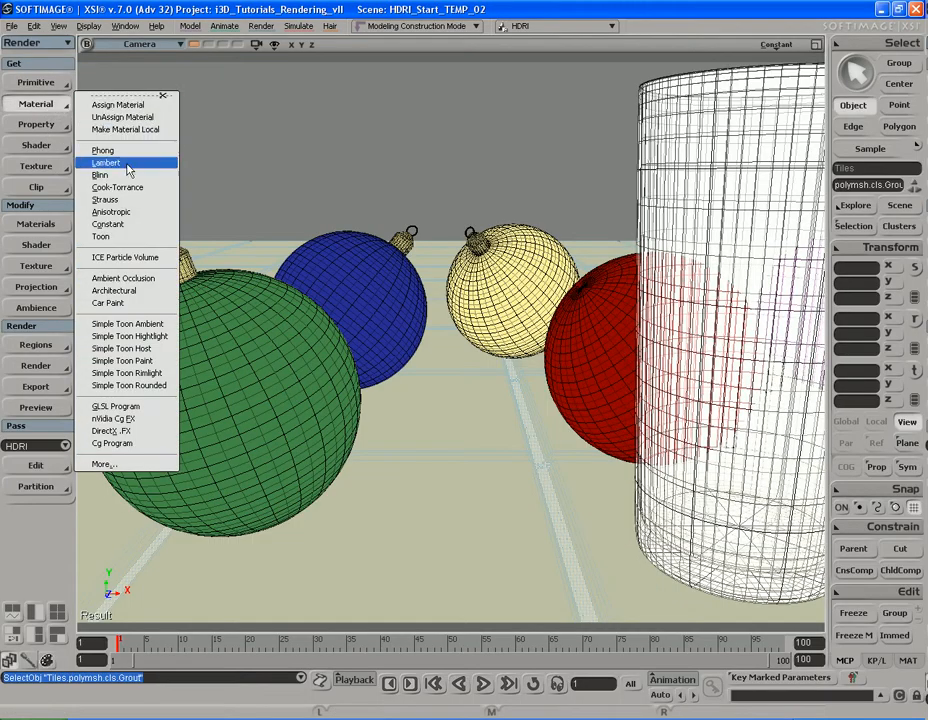
{"action": "left_click", "coordinate": [124, 291]}
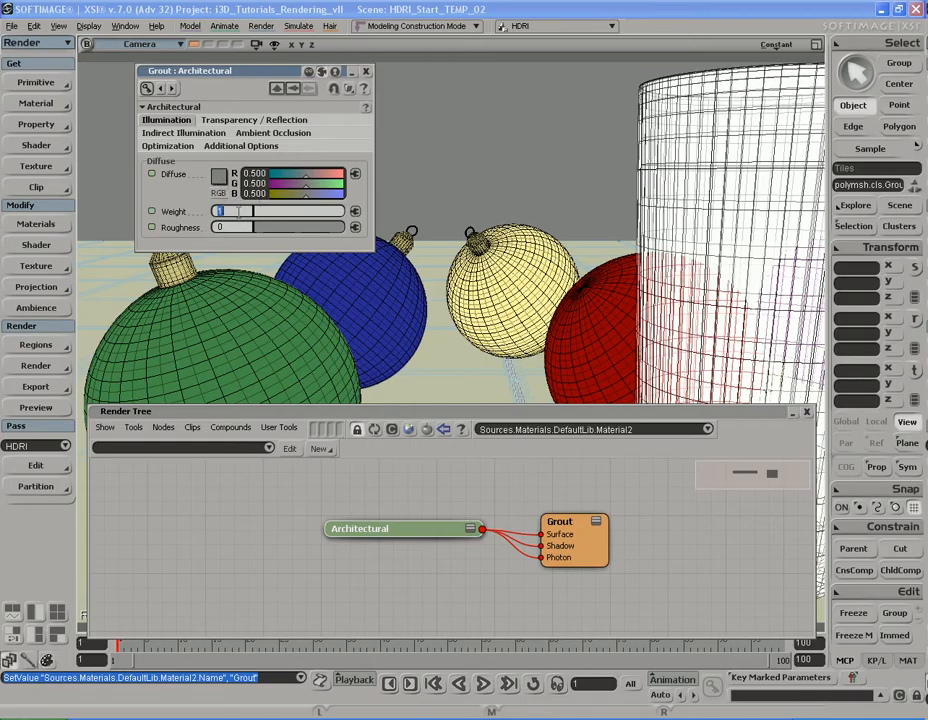
Step: Set the Grout material's diffuse weight to 0.75 and connect a Rock texture with diffusion 0.117 to its Architectural shader
{"action": "type", "text": "0.75"}
{"action": "key", "text": "Return"}
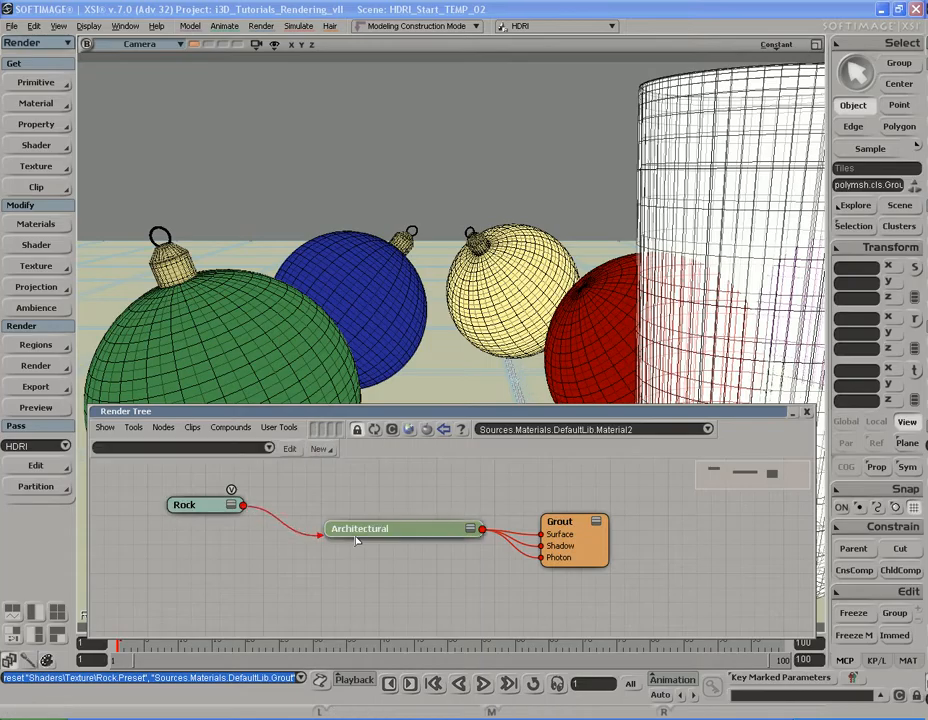
{"action": "left_click_drag", "start_coordinate": [356, 542], "coordinate": [378, 530]}
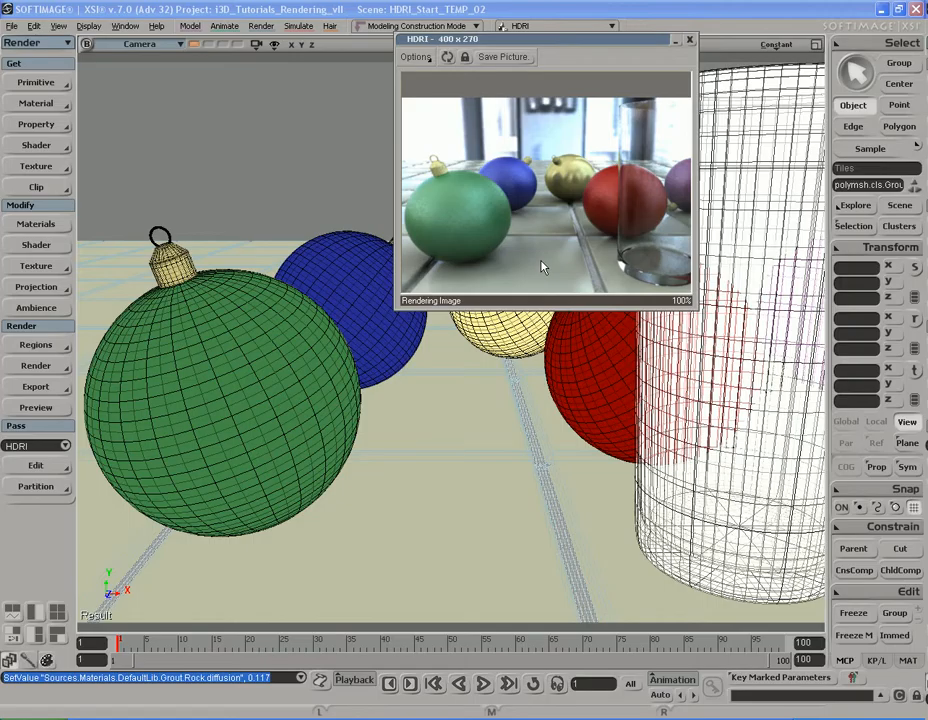
Step: Inspect the grout between the tiles in a preview render of the HDRI pass and close the render
{"action": "left_click_drag", "start_coordinate": [575, 40], "coordinate": [498, 130]}
{"action": "left_click", "coordinate": [613, 125]}
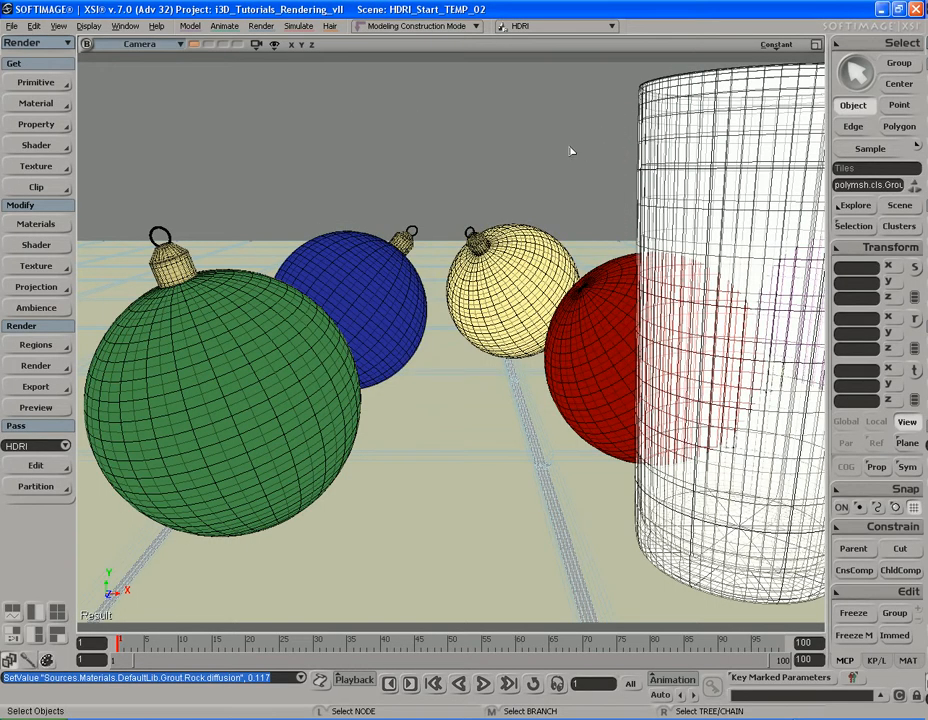